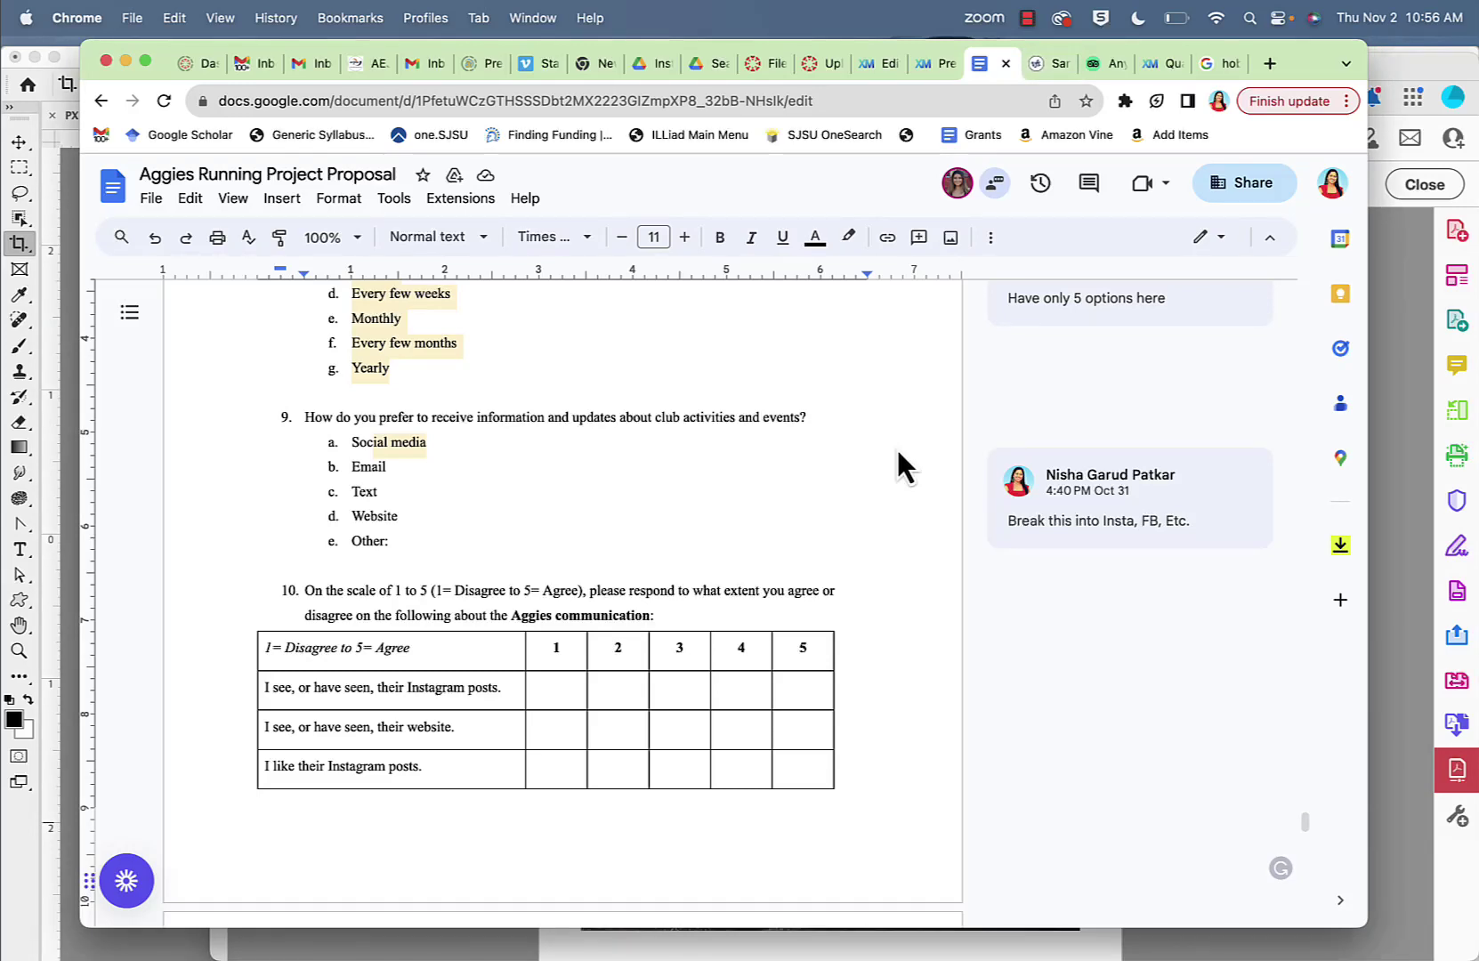
Step: Enter 5 in the last header cell of question 10's rating table
{"action": "scroll", "coordinate": [763, 516], "scroll_direction": "down", "scroll_amount": 3}
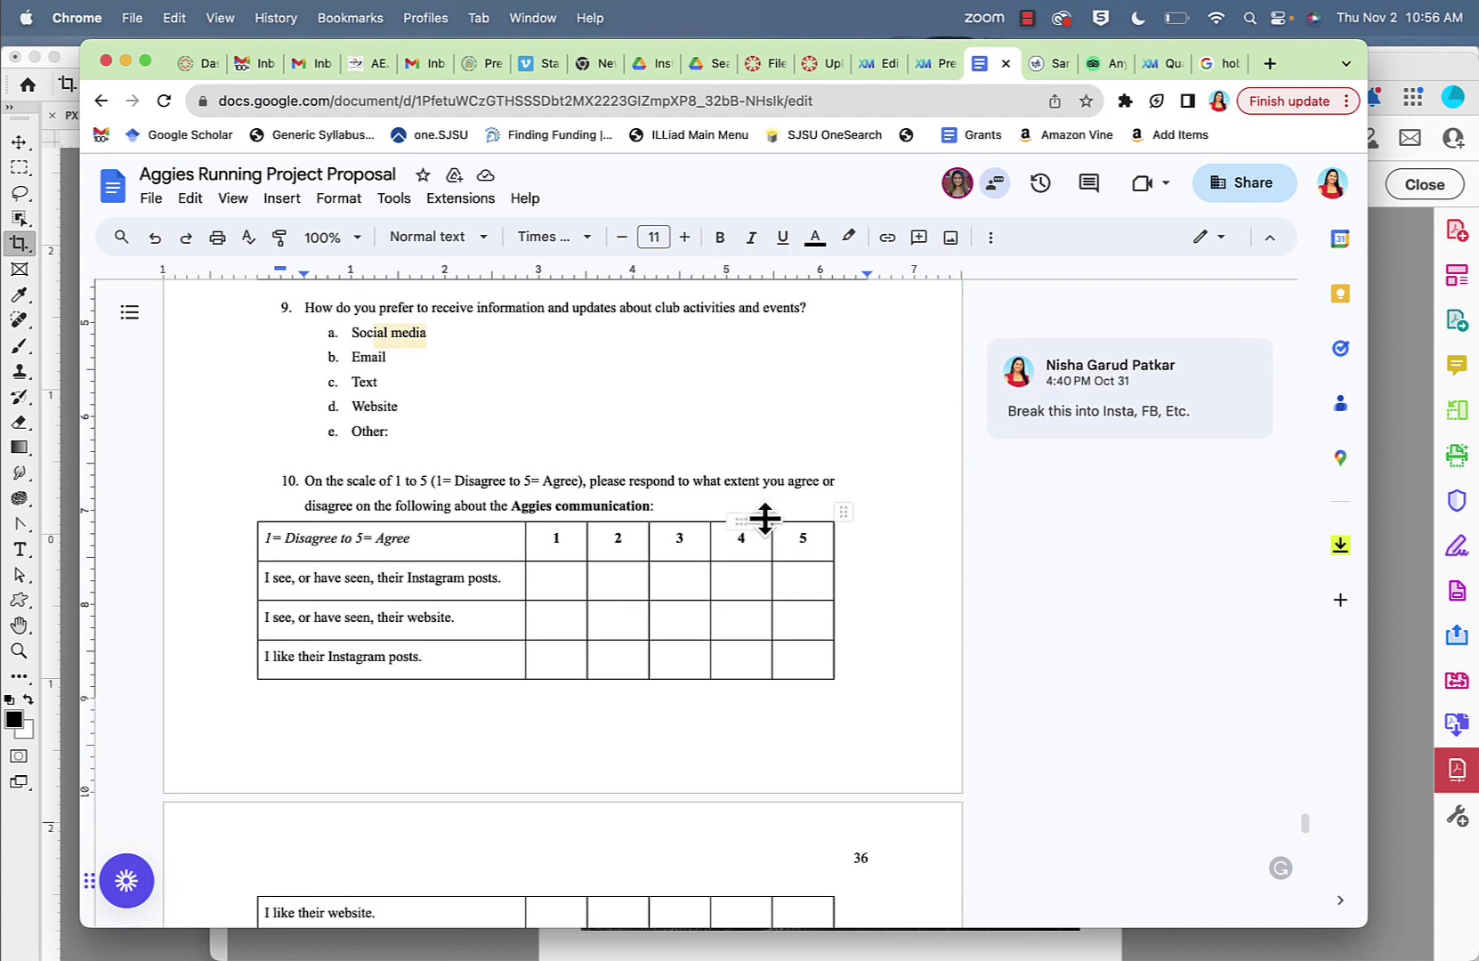
{"action": "scroll", "coordinate": [764, 518], "scroll_direction": "down", "scroll_amount": 1}
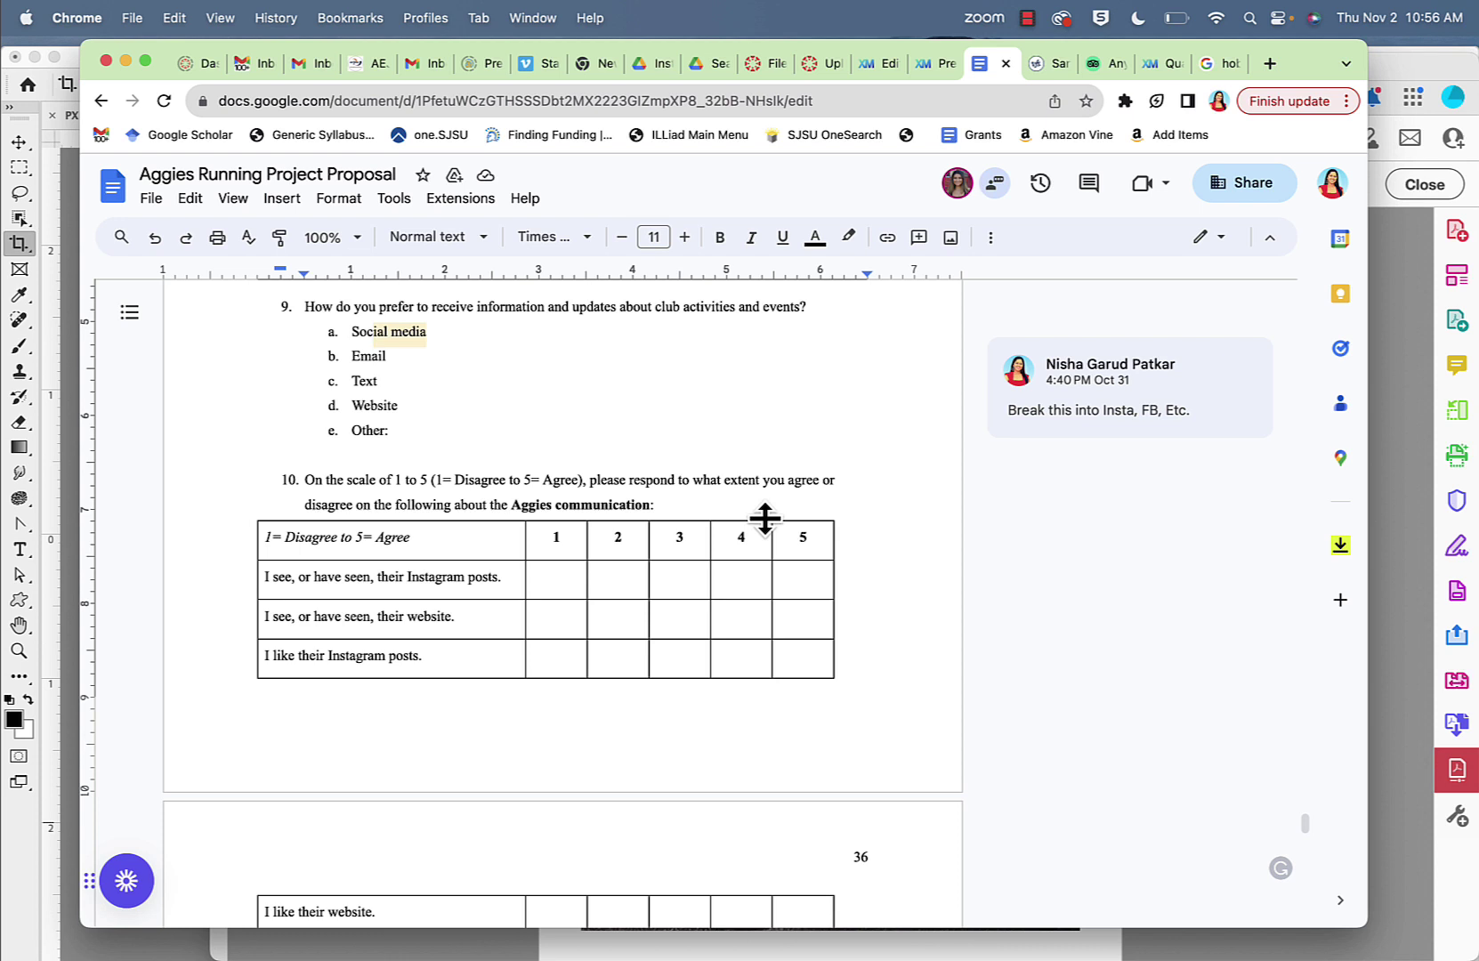
{"action": "scroll", "coordinate": [670, 581], "scroll_direction": "down", "scroll_amount": 1}
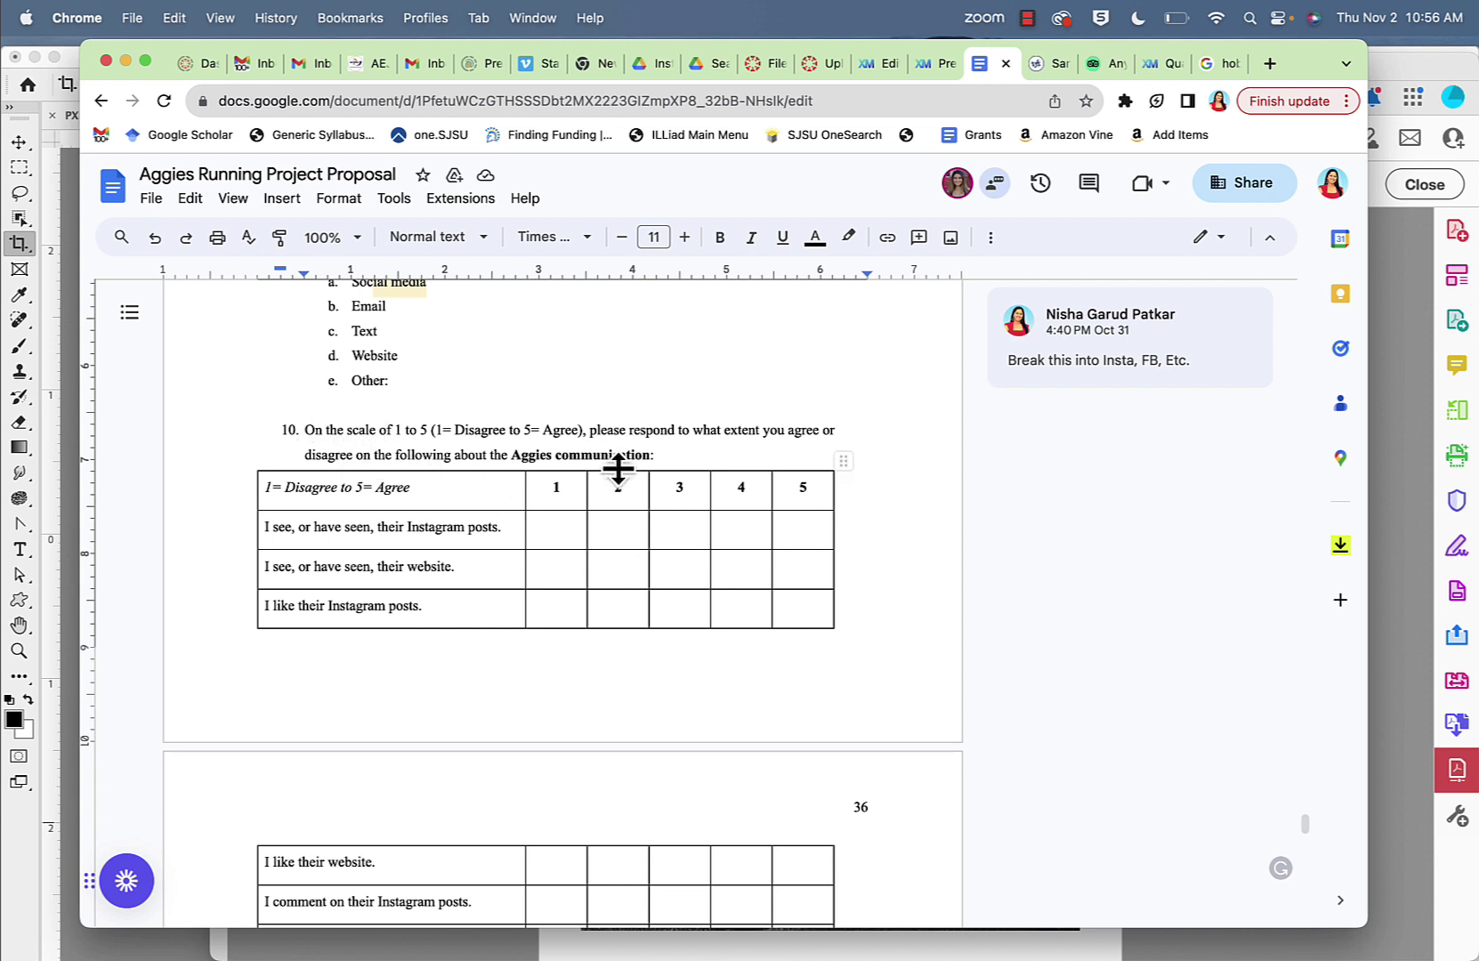
{"action": "scroll", "coordinate": [432, 422], "scroll_direction": "down", "scroll_amount": 1}
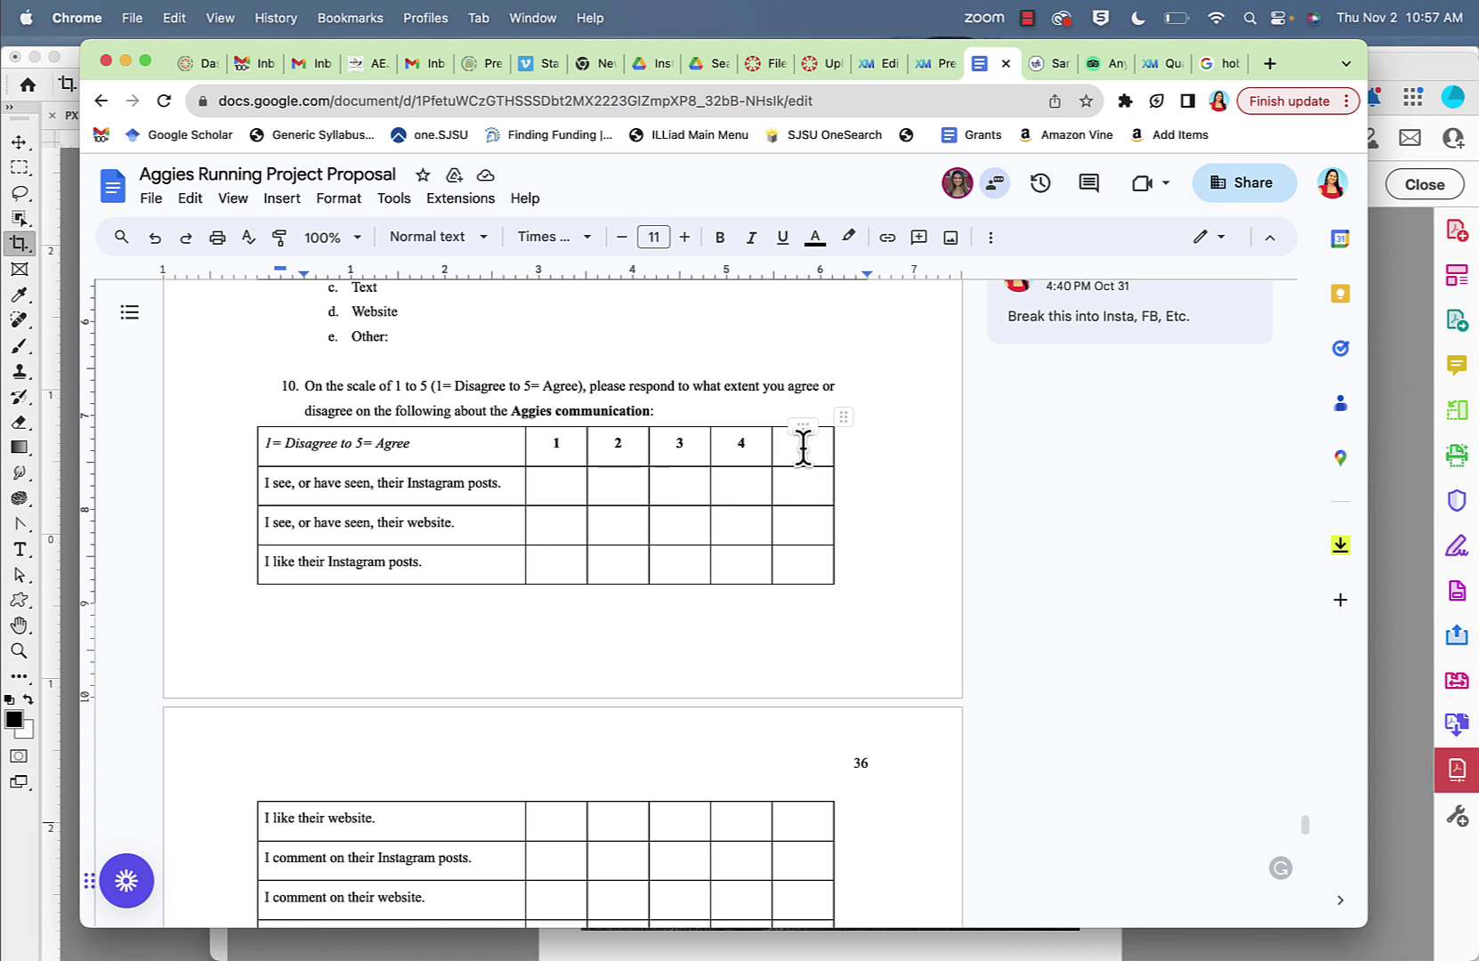
{"action": "type", "text": "5"}
{"action": "scroll", "coordinate": [756, 455], "scroll_direction": "down", "scroll_amount": 1}
{"action": "scroll", "coordinate": [756, 449], "scroll_direction": "up", "scroll_amount": 5}
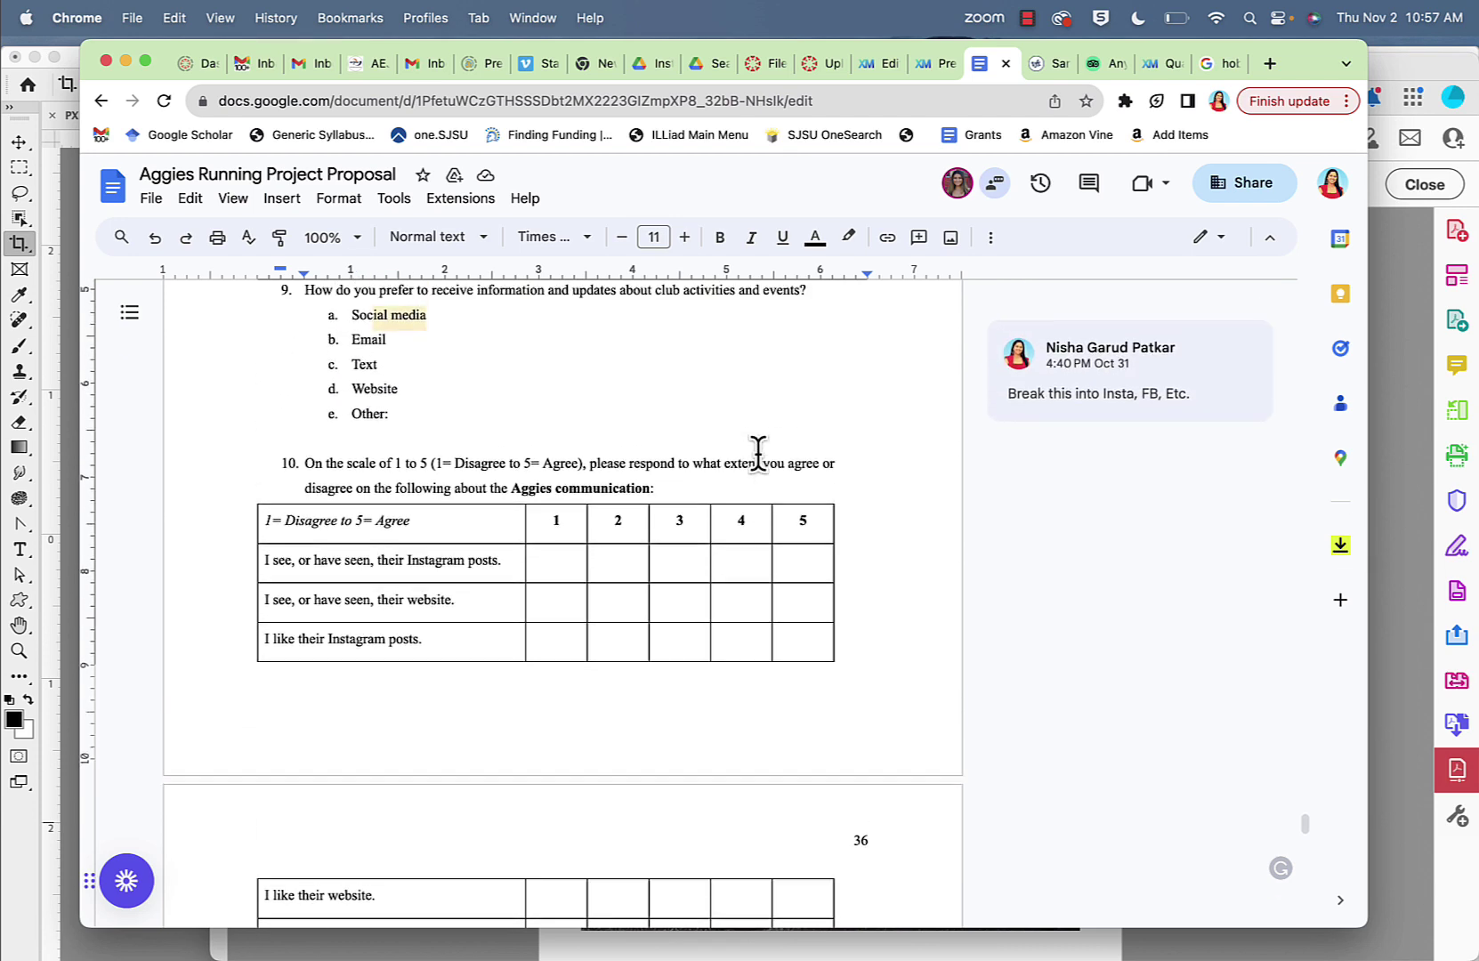
{"action": "scroll", "coordinate": [757, 453], "scroll_direction": "up", "scroll_amount": 2}
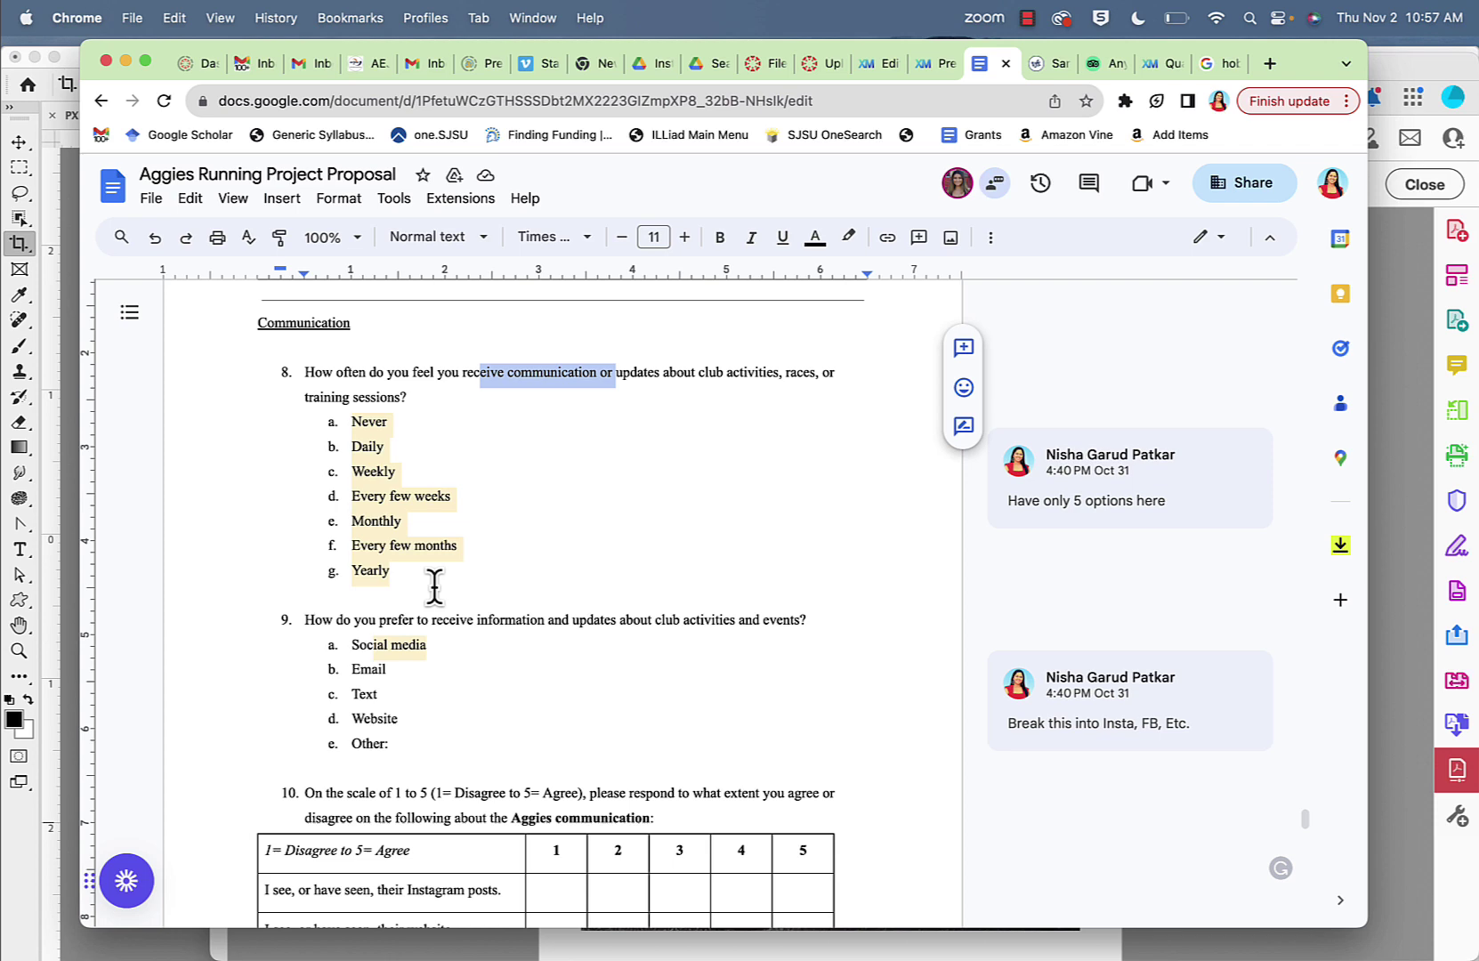
Step: Review the statements in question 10's table, then go to the Qualtrics homepage
{"action": "scroll", "coordinate": [434, 585], "scroll_direction": "down", "scroll_amount": 3}
{"action": "scroll", "coordinate": [434, 586], "scroll_direction": "down", "scroll_amount": 5}
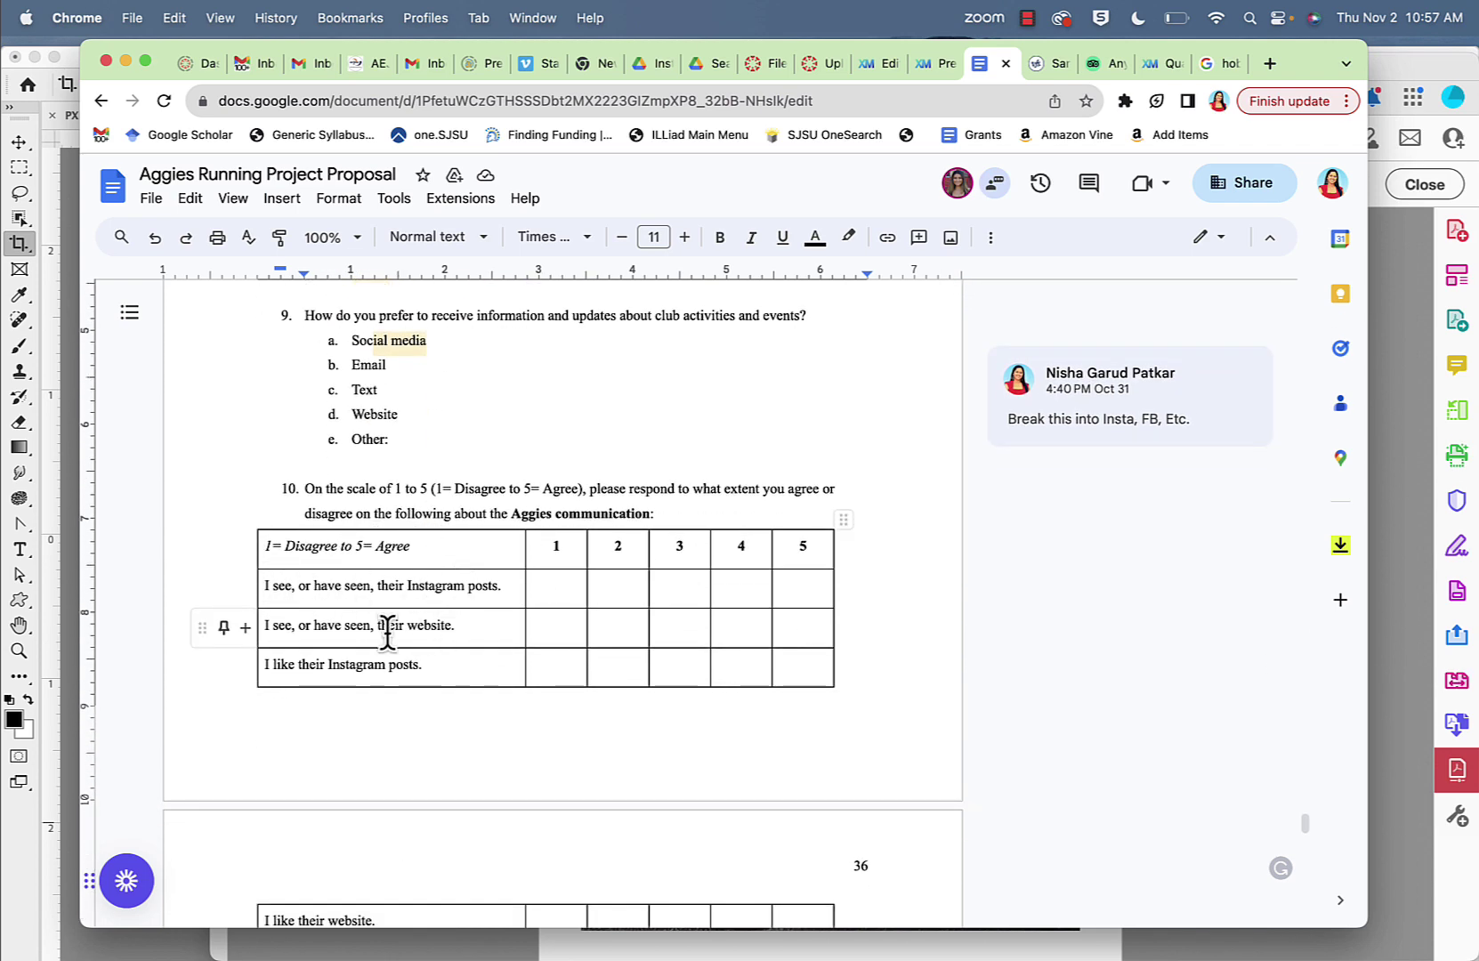
{"action": "scroll", "coordinate": [351, 664], "scroll_direction": "down", "scroll_amount": 2}
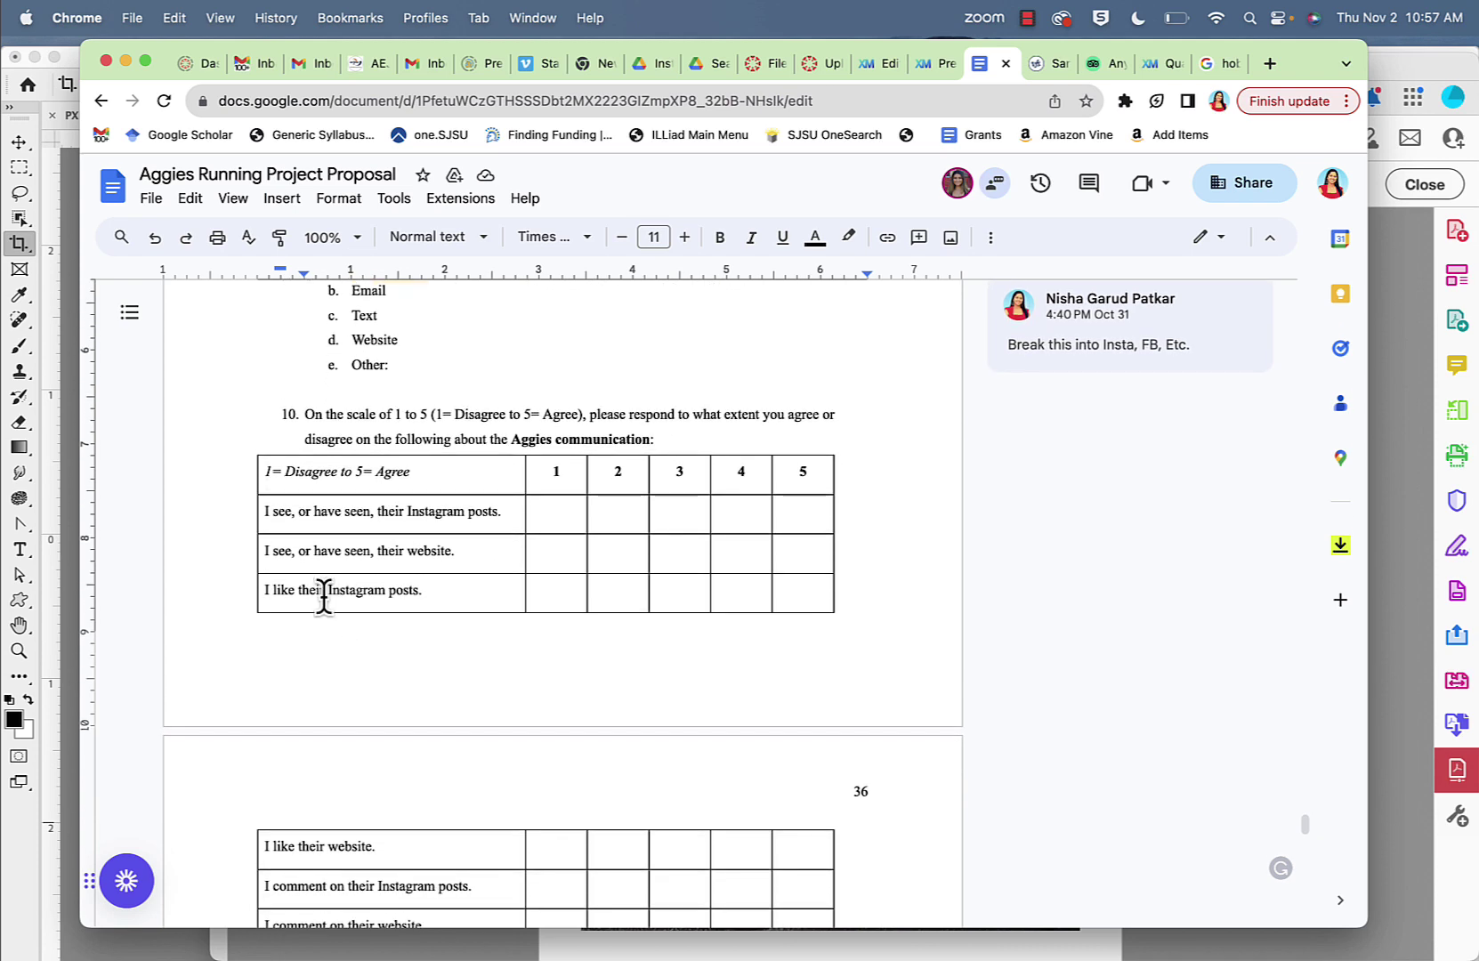
{"action": "scroll", "coordinate": [330, 551], "scroll_direction": "down", "scroll_amount": 2}
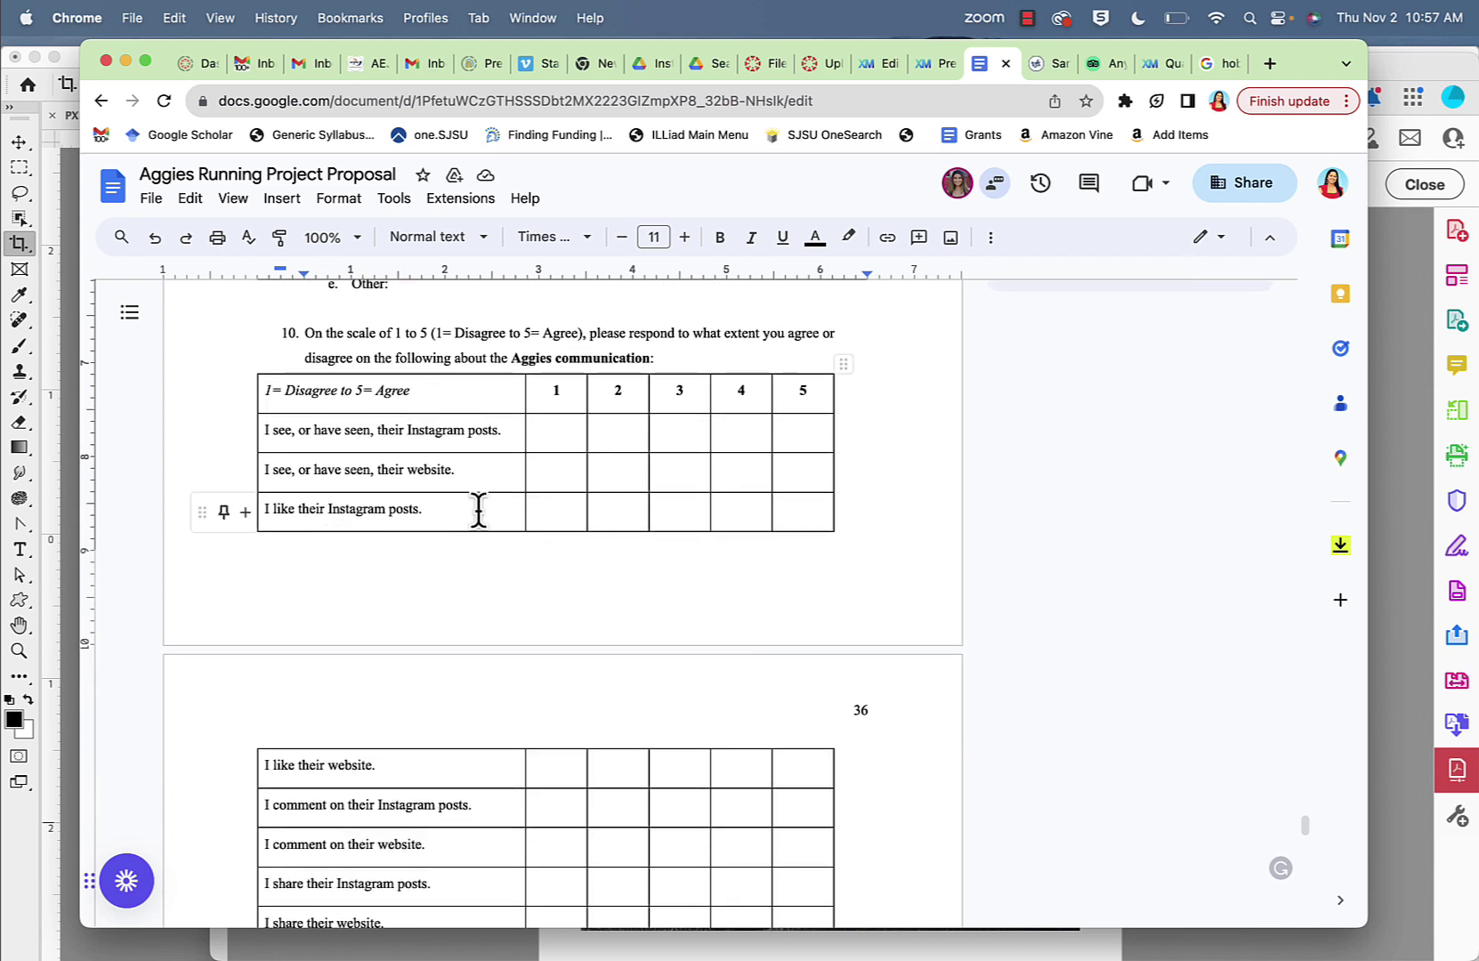
{"action": "scroll", "coordinate": [478, 509], "scroll_direction": "down", "scroll_amount": 1}
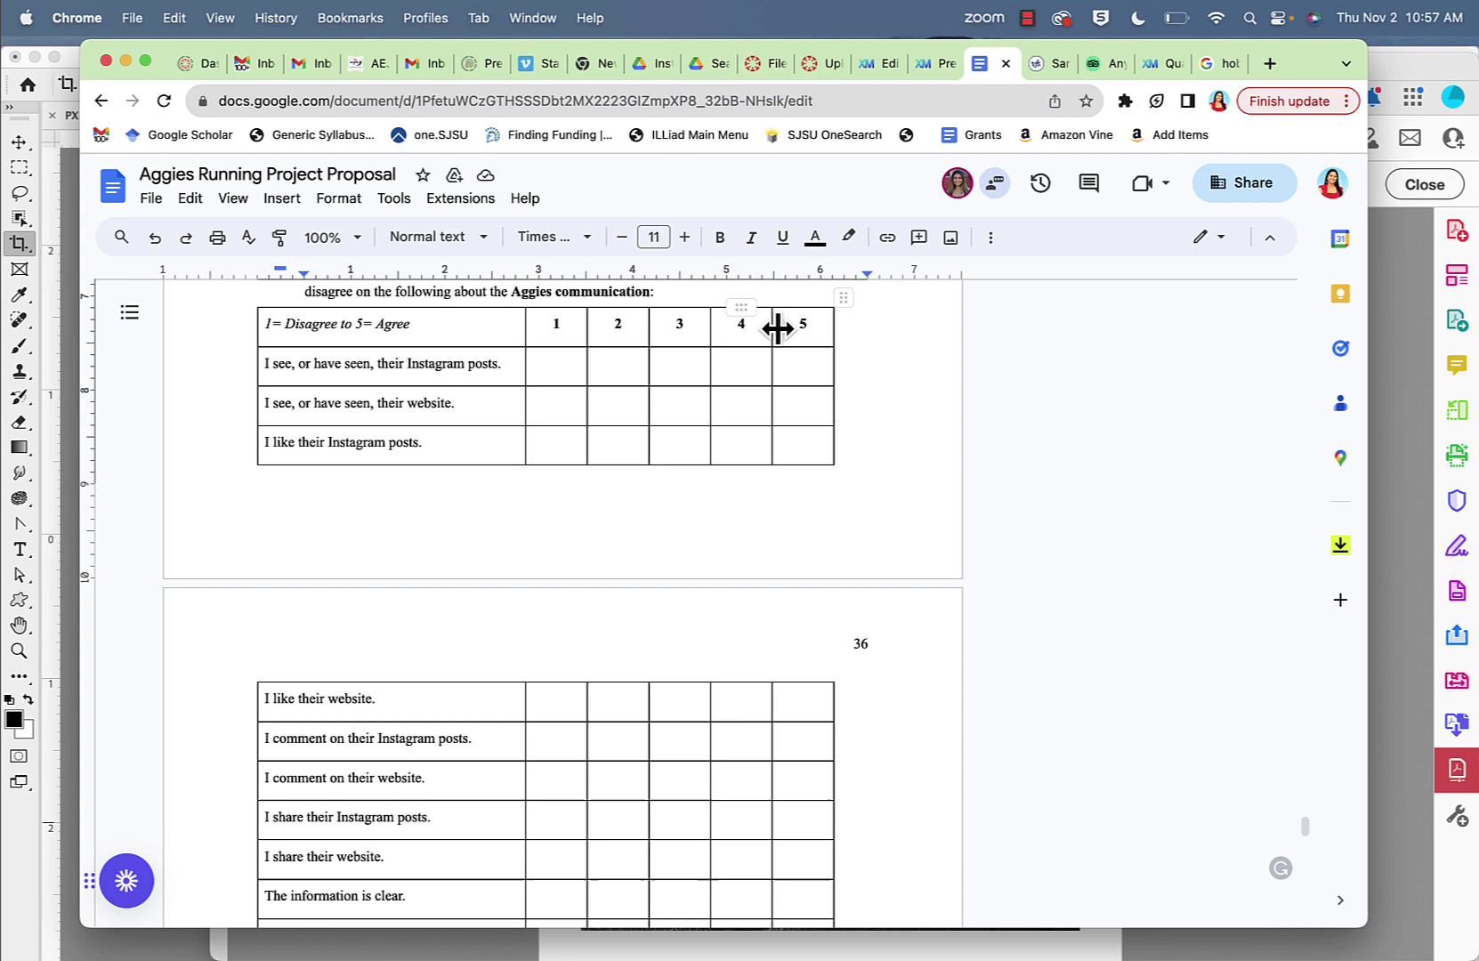
{"action": "scroll", "coordinate": [683, 452], "scroll_direction": "down", "scroll_amount": 1}
{"action": "scroll", "coordinate": [685, 449], "scroll_direction": "up", "scroll_amount": 3}
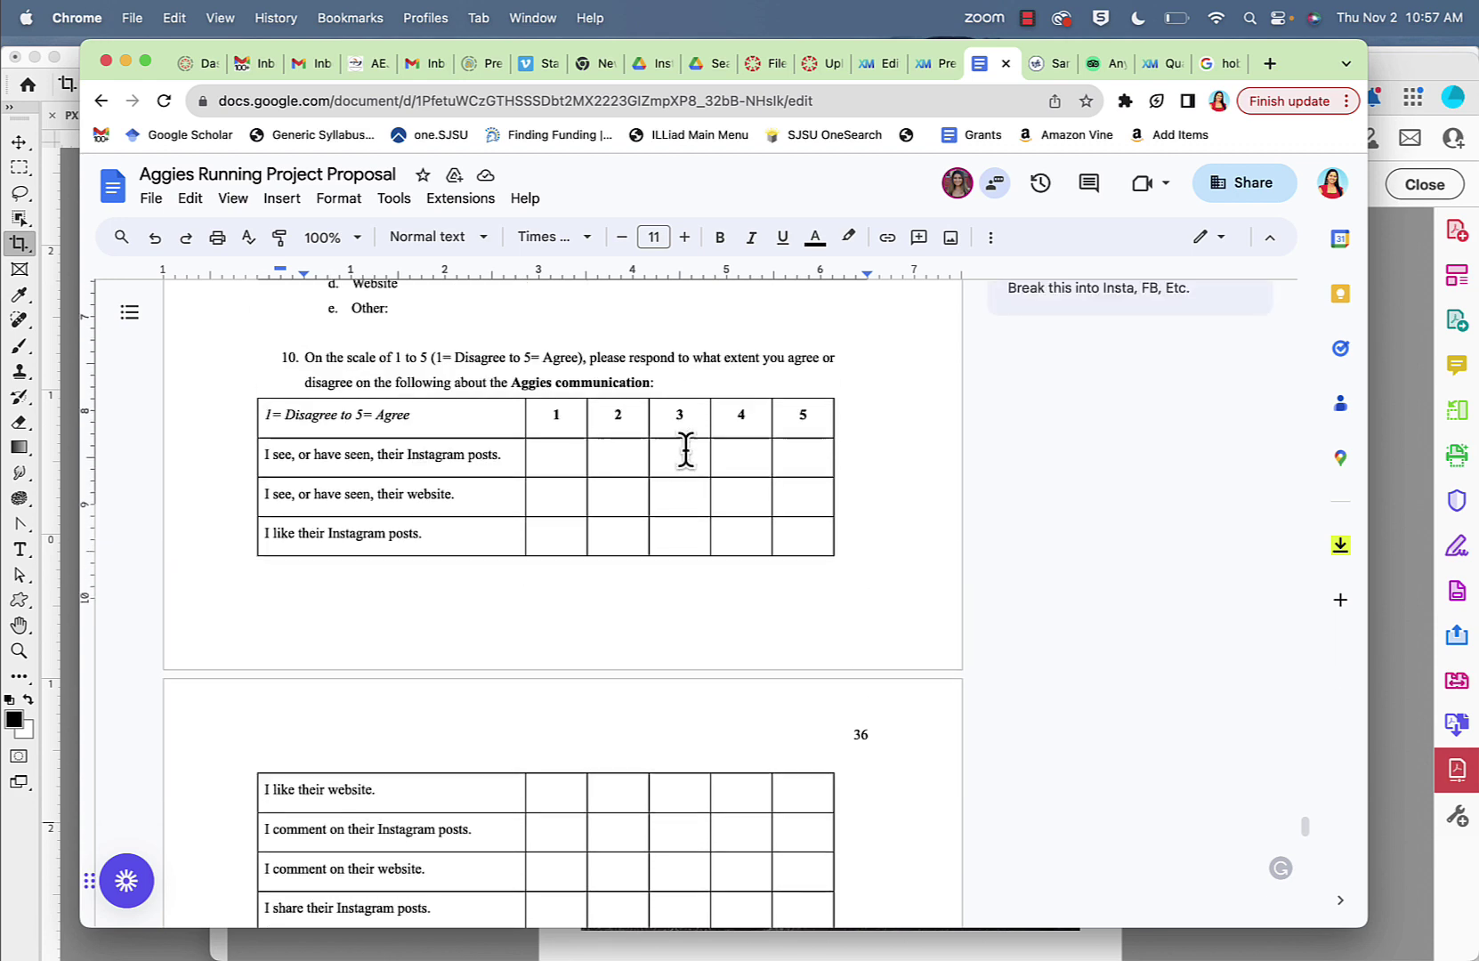
{"action": "scroll", "coordinate": [685, 452], "scroll_direction": "up", "scroll_amount": 2}
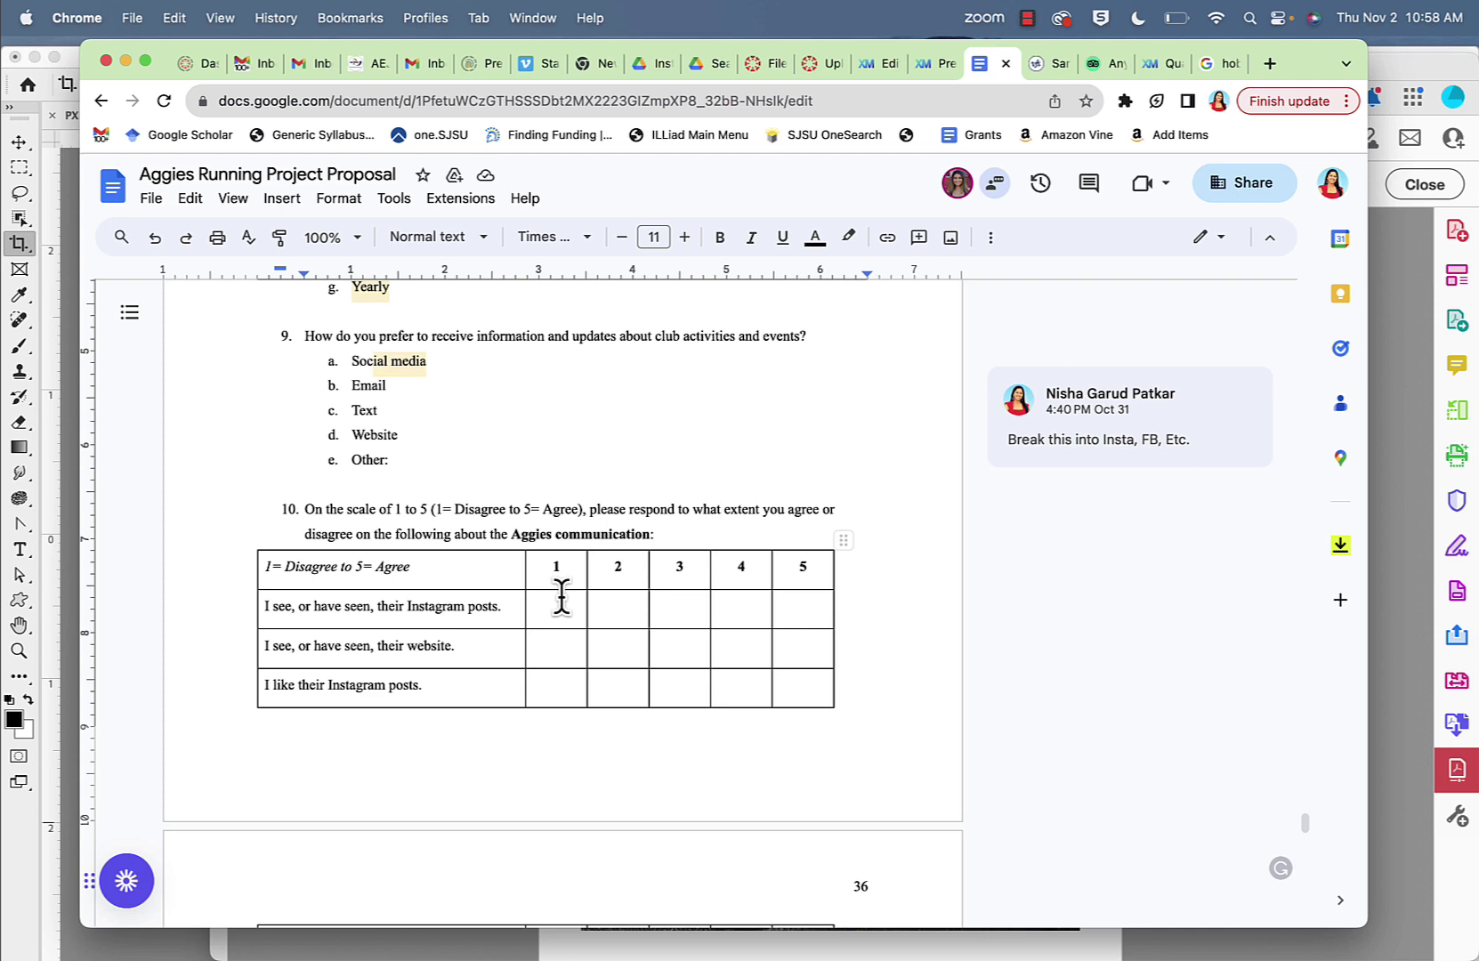
{"action": "scroll", "coordinate": [470, 663], "scroll_direction": "down", "scroll_amount": 2}
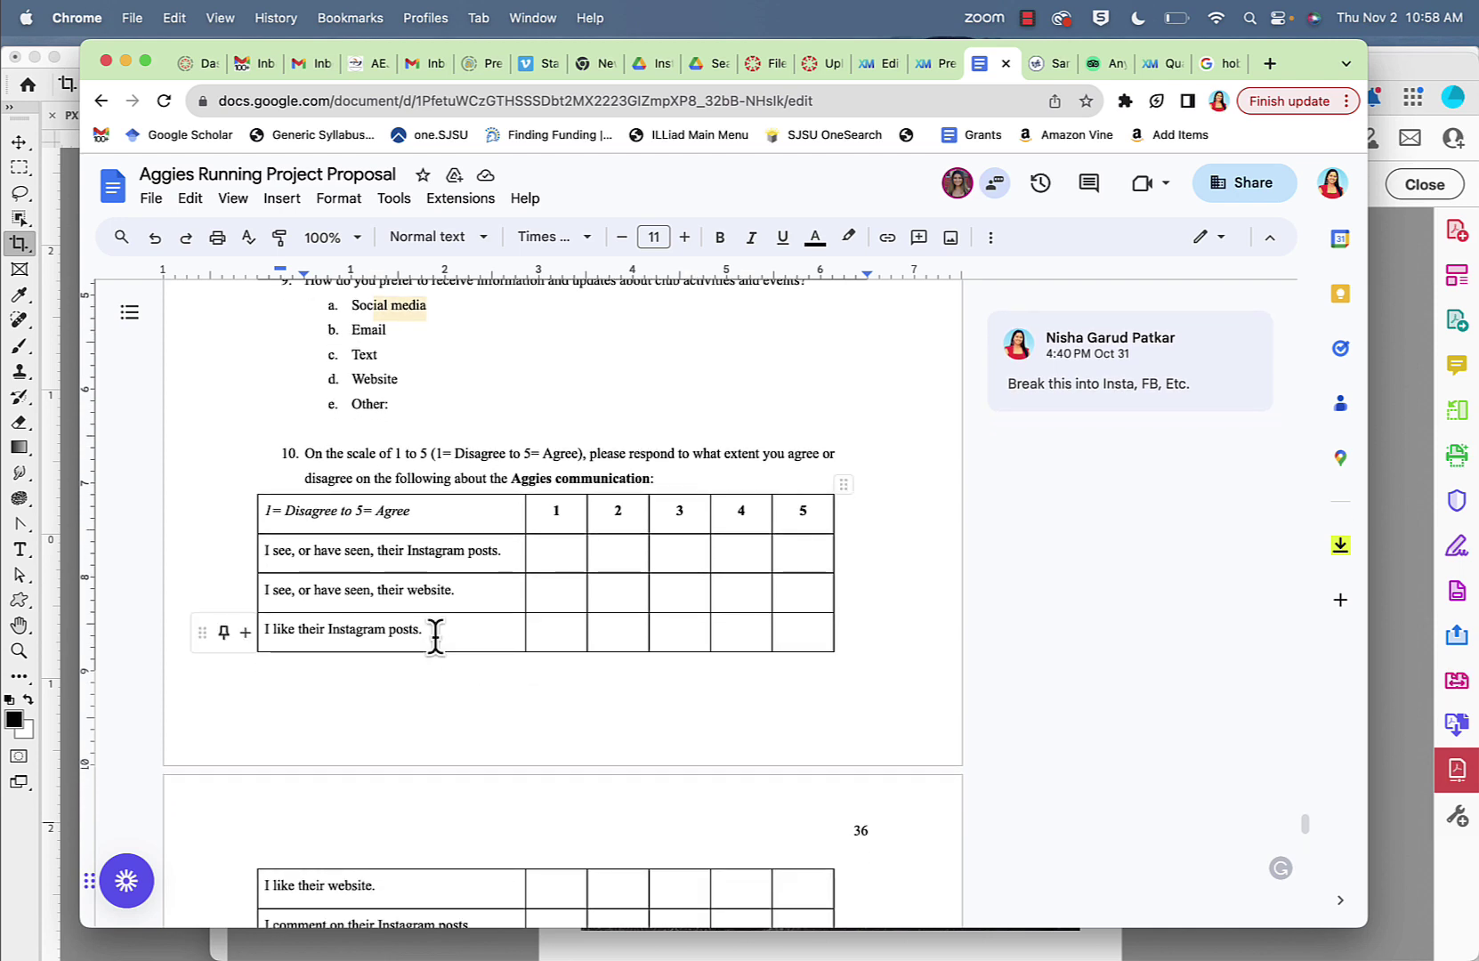
{"action": "scroll", "coordinate": [432, 631], "scroll_direction": "down", "scroll_amount": 5}
{"action": "scroll", "coordinate": [413, 722], "scroll_direction": "down", "scroll_amount": 3}
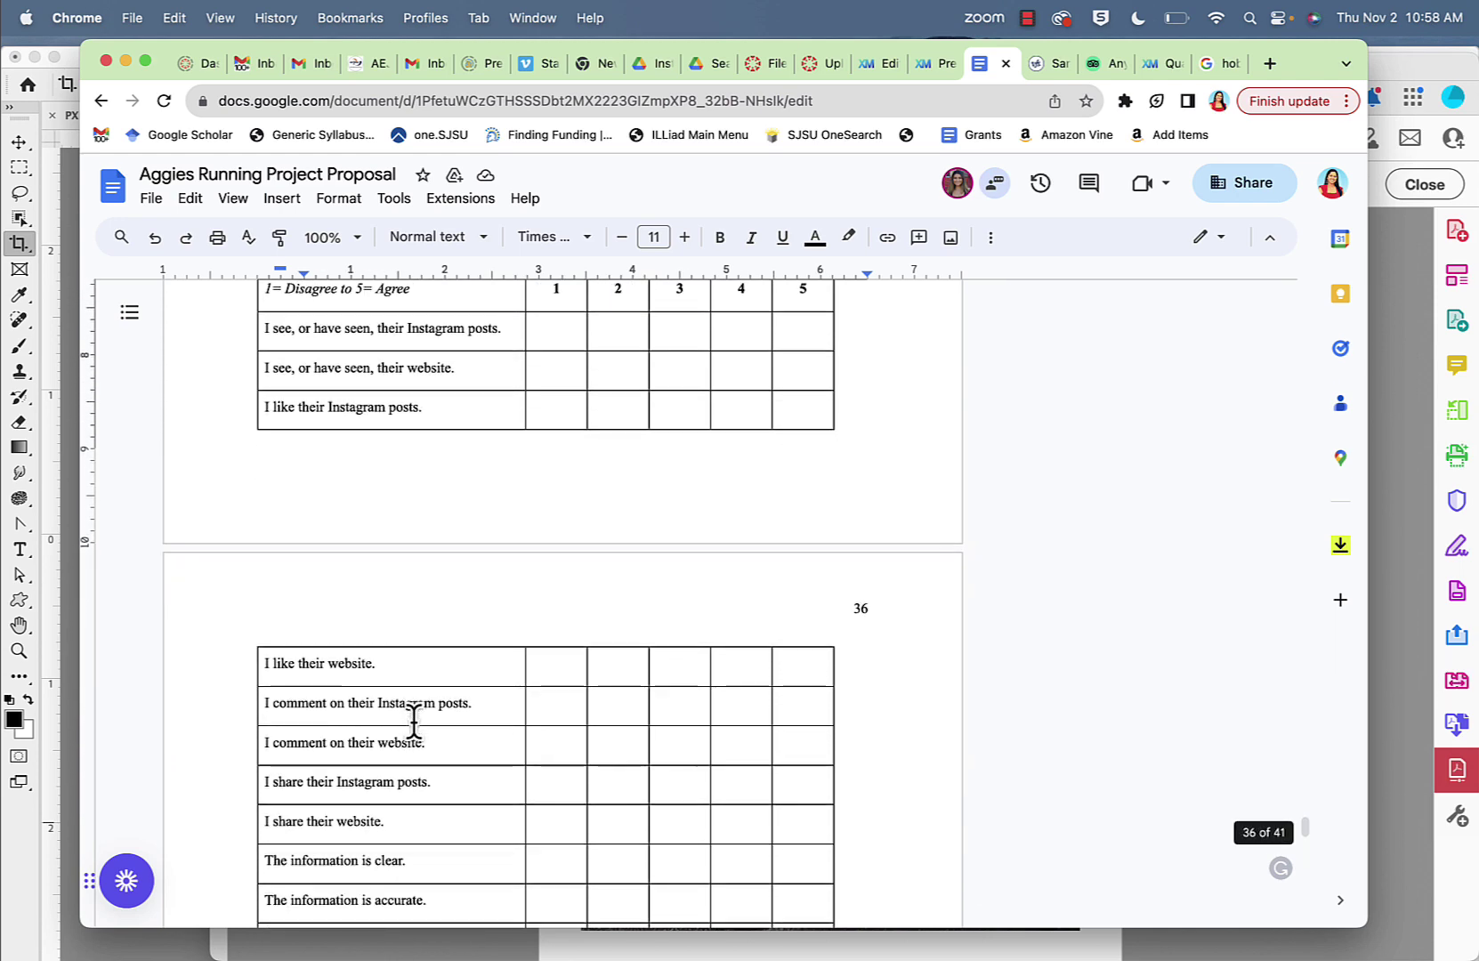
{"action": "scroll", "coordinate": [447, 562], "scroll_direction": "up", "scroll_amount": 4}
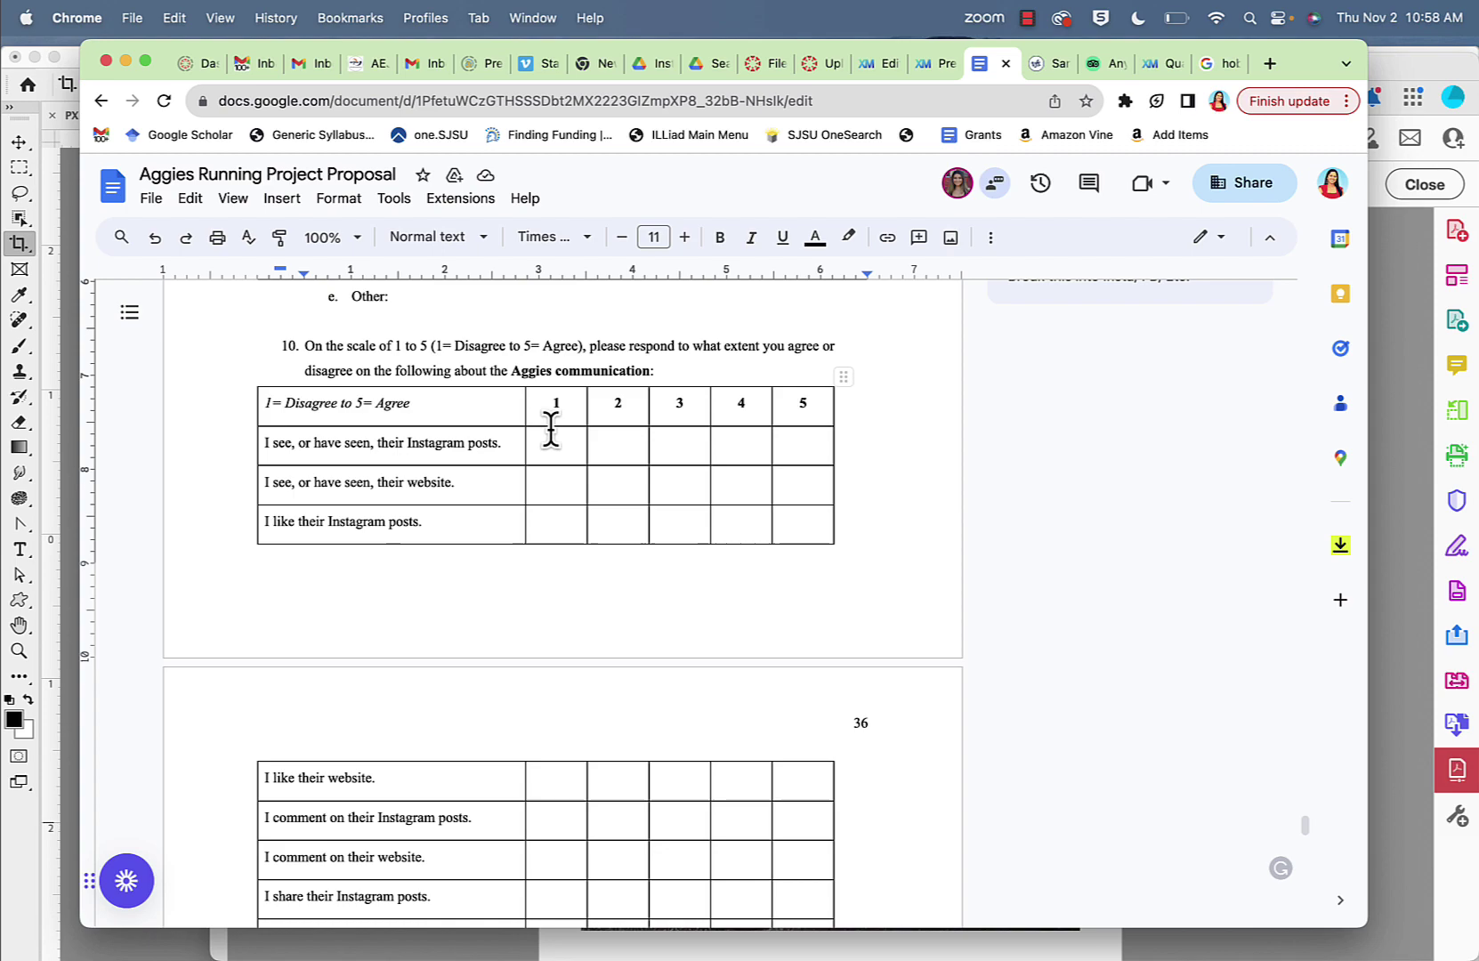
{"action": "left_click", "coordinate": [1155, 66]}
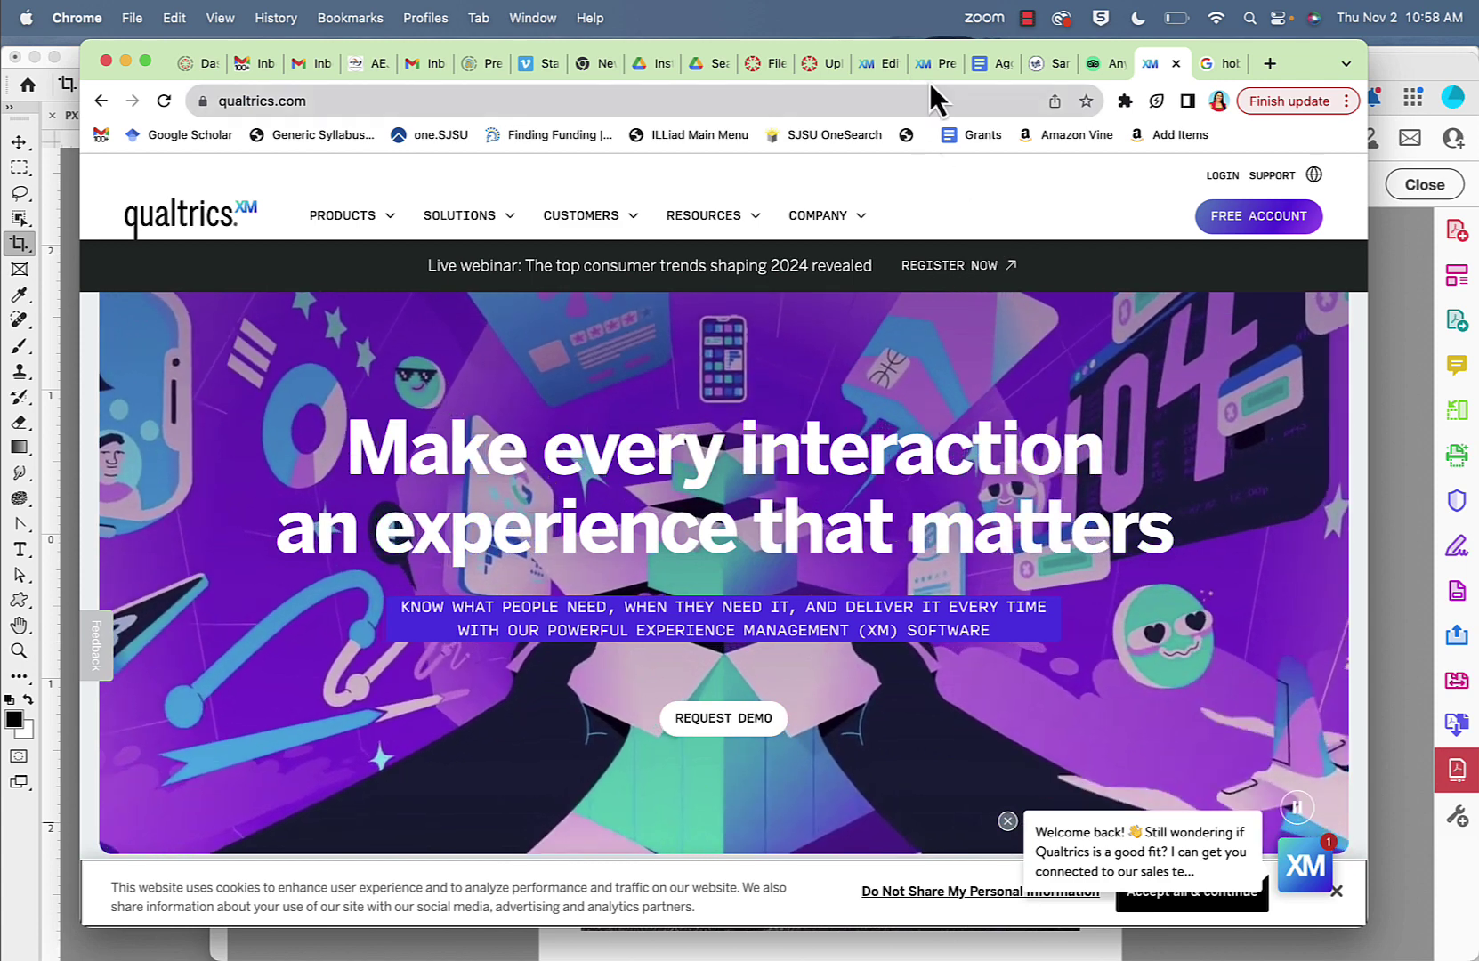
Step: Add a new matrix table question, Q8, in the Aggies survey builder
{"action": "left_click", "coordinate": [930, 78]}
{"action": "left_click", "coordinate": [879, 64]}
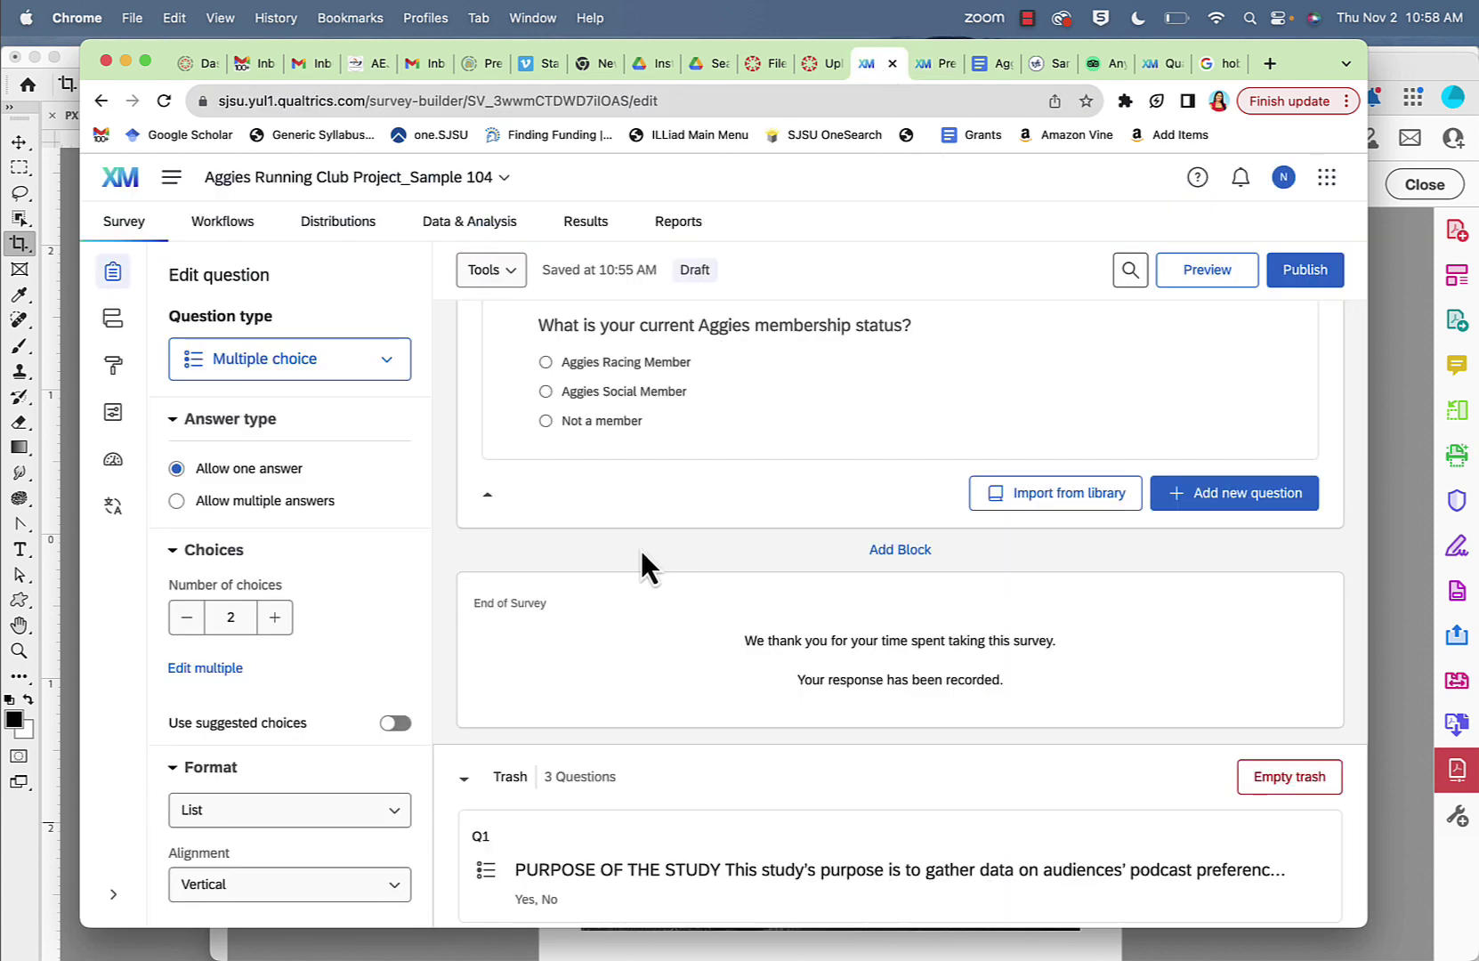
{"action": "scroll", "coordinate": [628, 534], "scroll_direction": "down", "scroll_amount": 3}
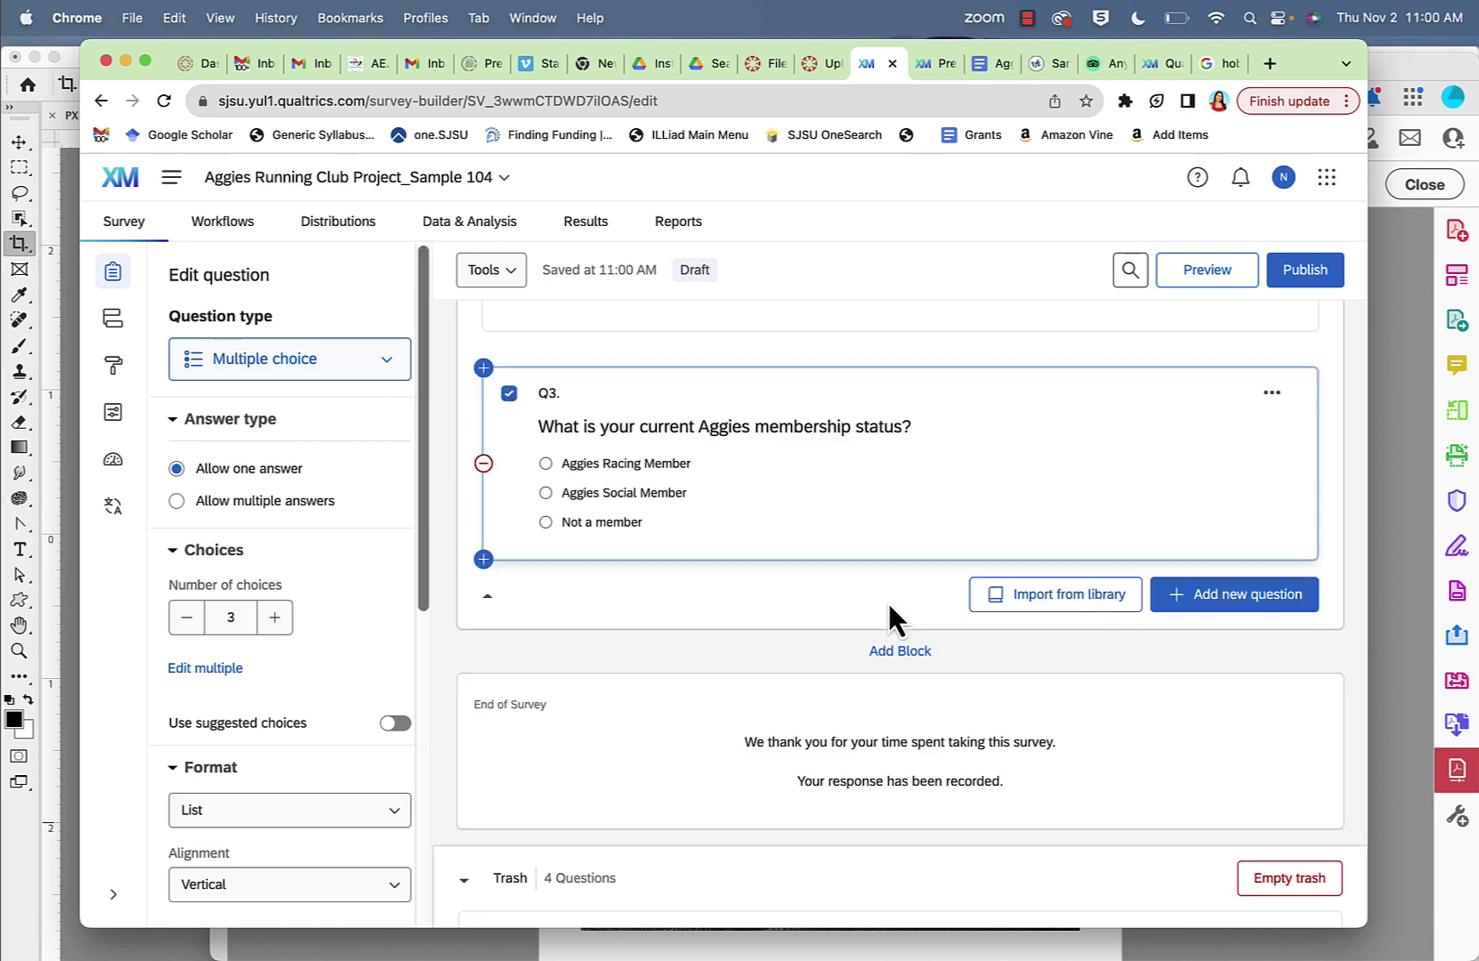
{"action": "left_click", "coordinate": [1228, 598]}
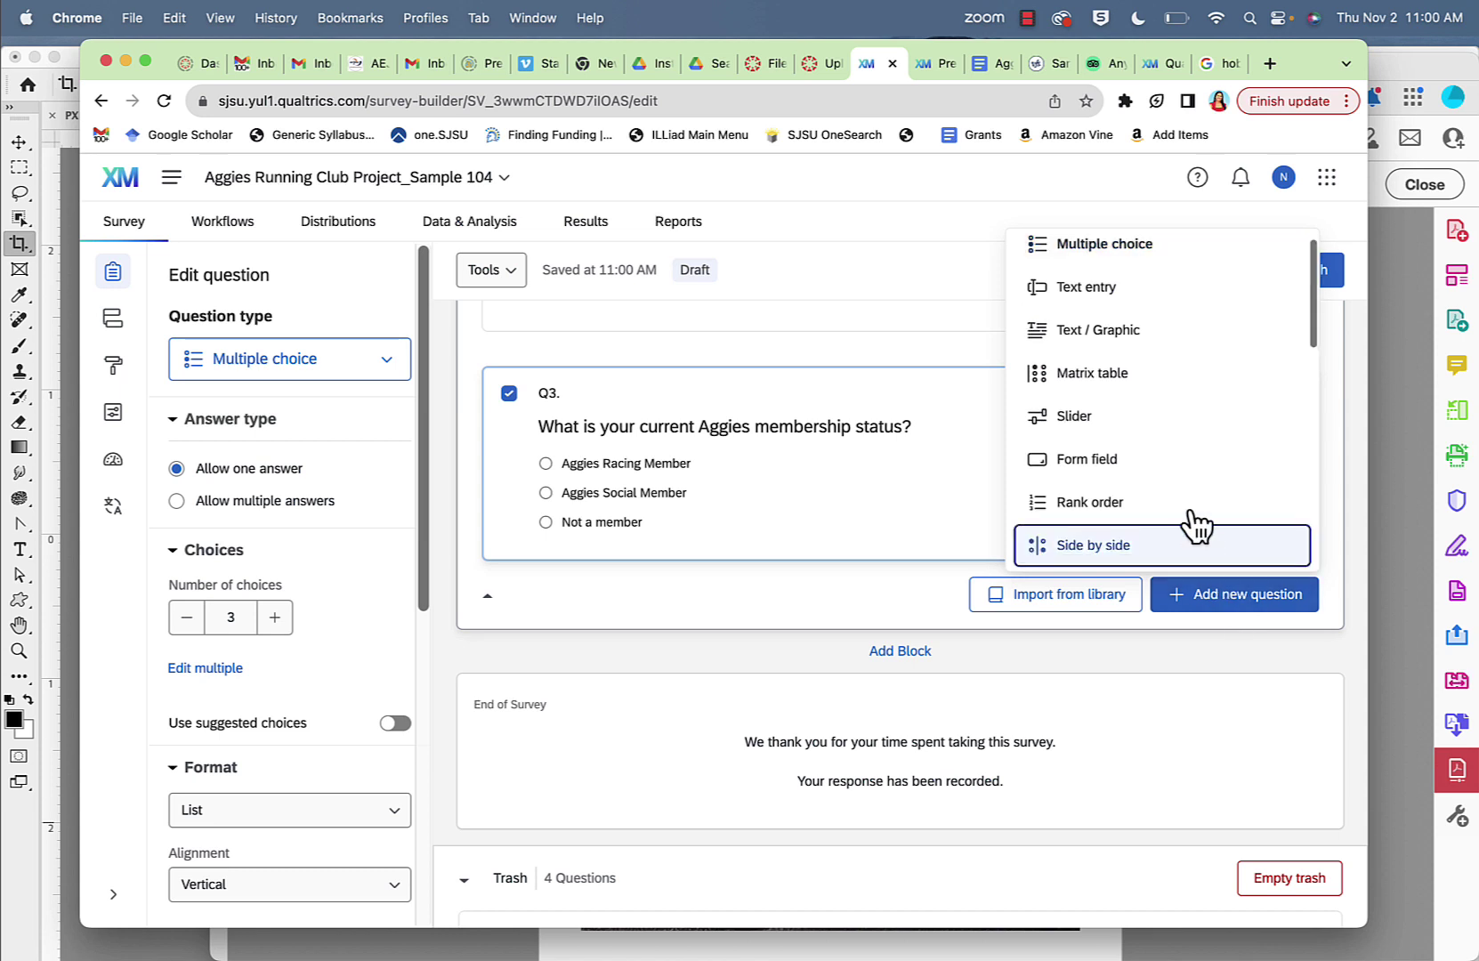
{"action": "left_click", "coordinate": [1130, 381]}
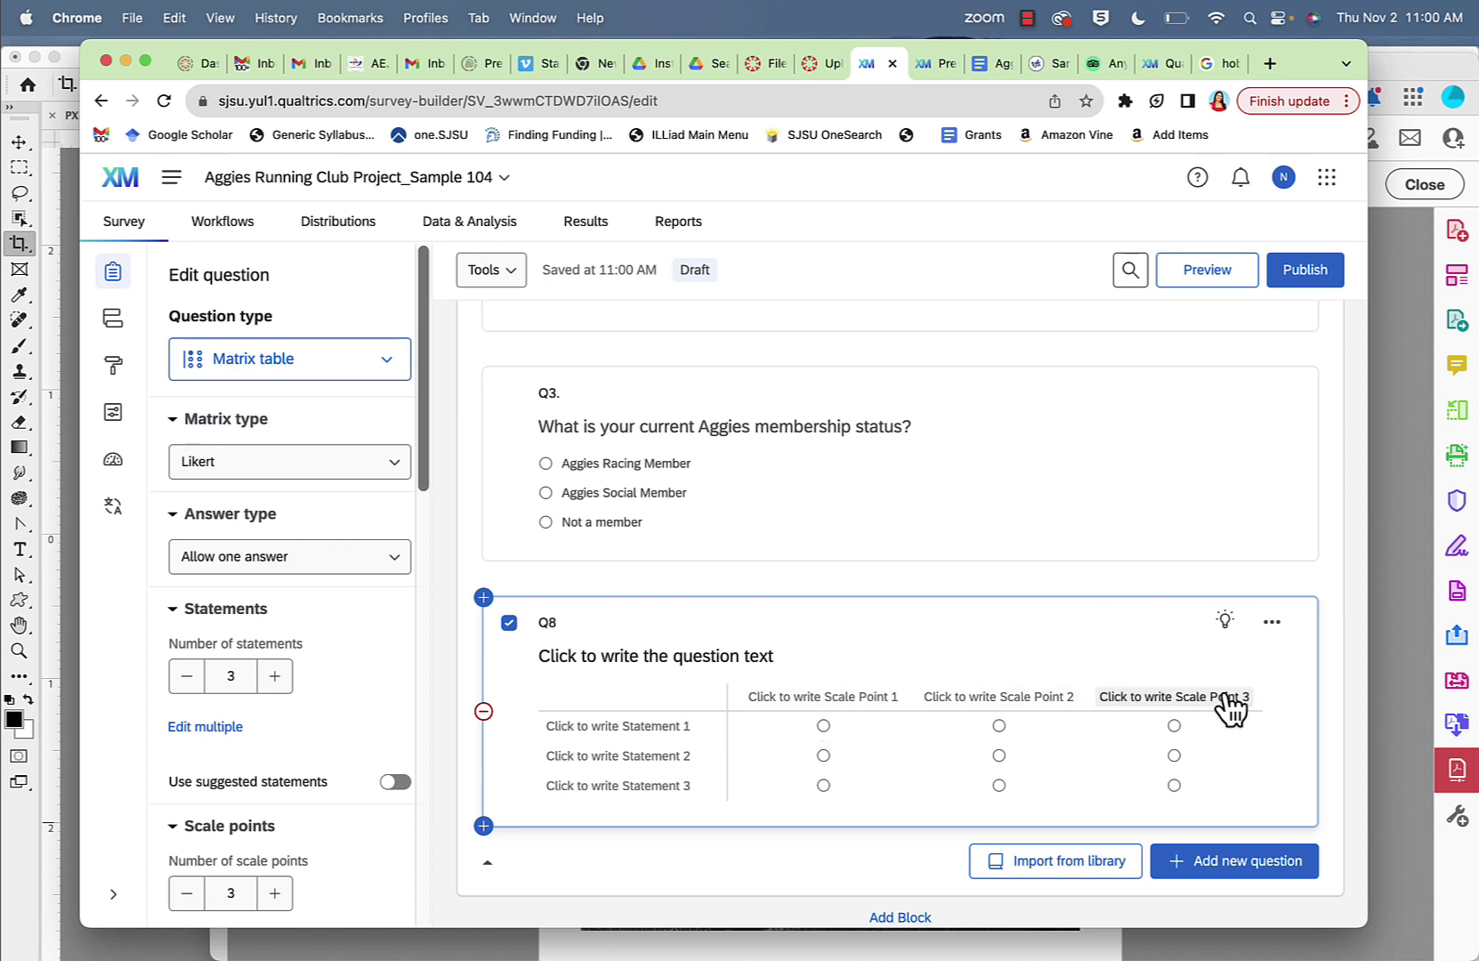
Step: Give Q8 five scale points and three statements
{"action": "left_click", "coordinate": [278, 681]}
{"action": "left_click", "coordinate": [277, 682]}
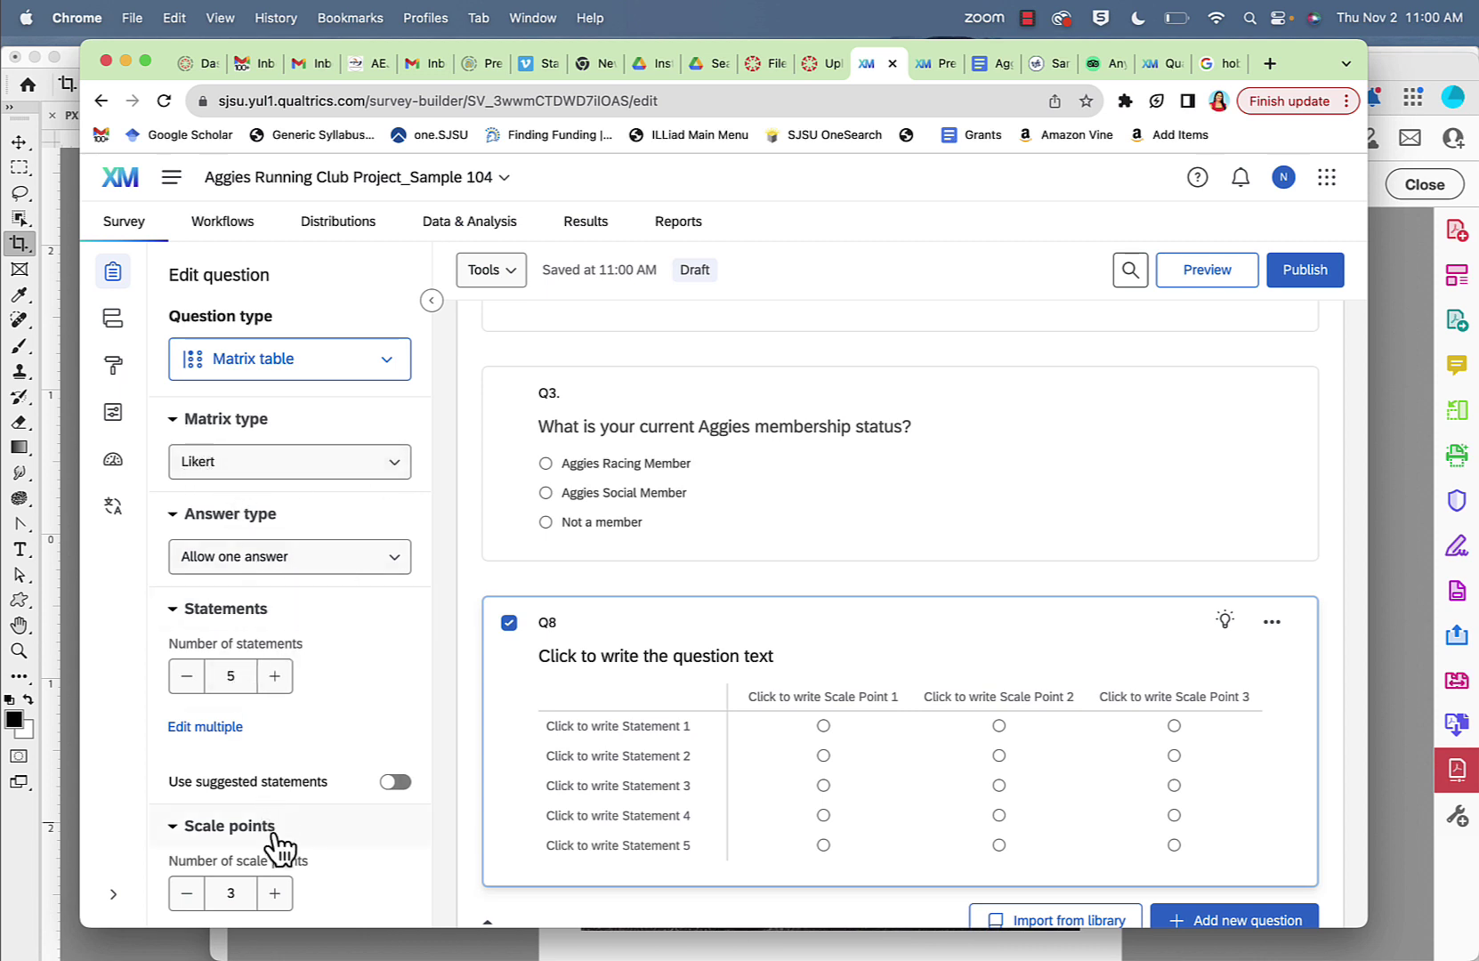
{"action": "left_click", "coordinate": [282, 895]}
{"action": "left_click", "coordinate": [278, 895]}
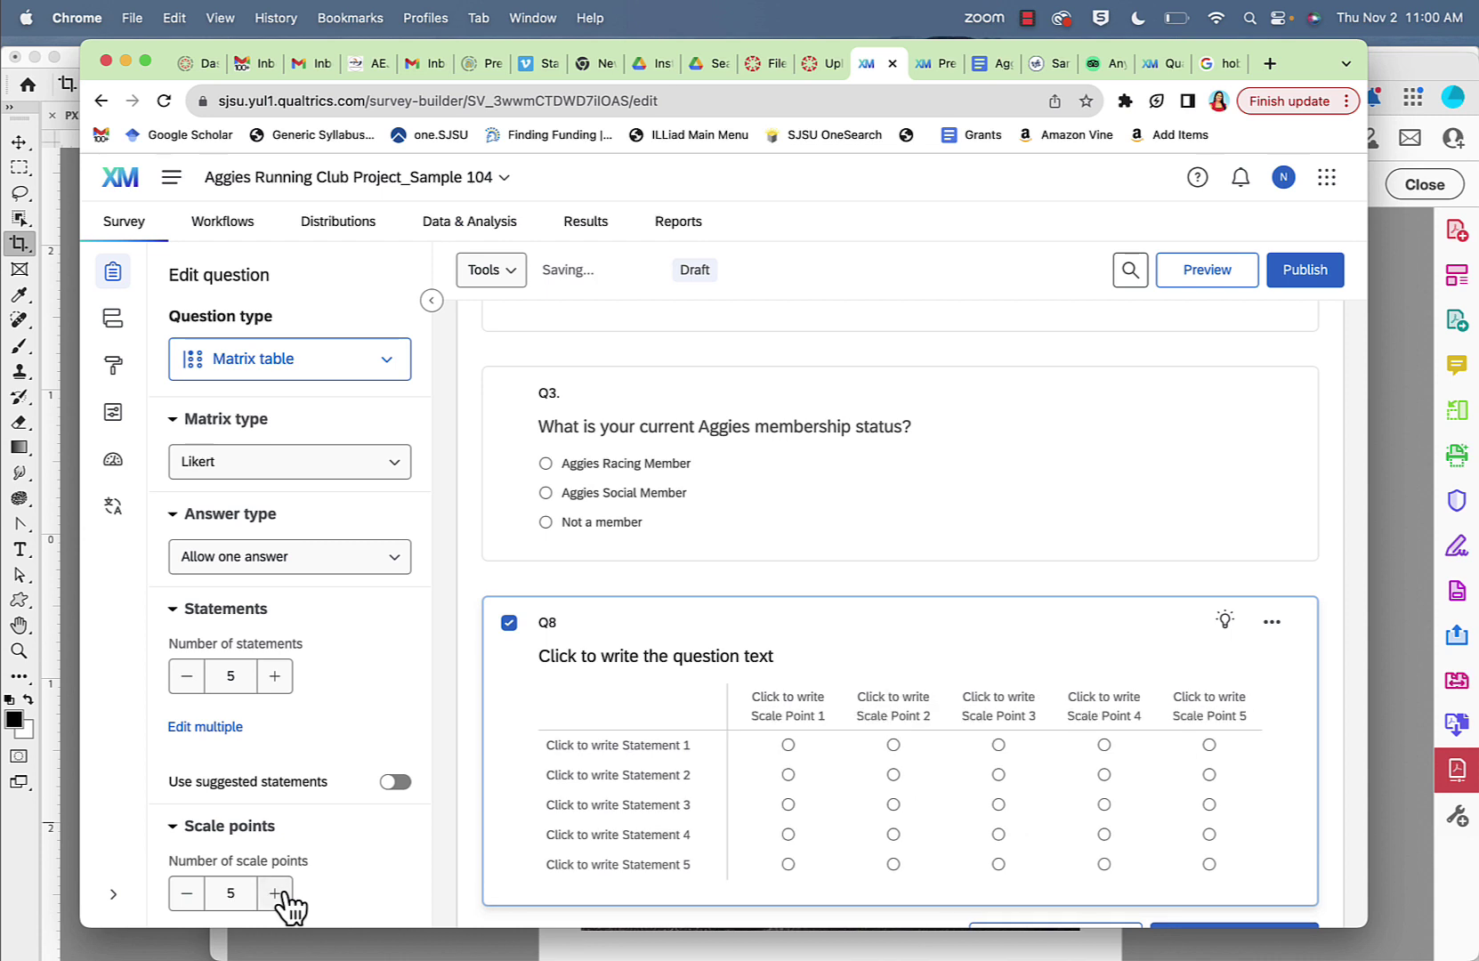
{"action": "left_click", "coordinate": [187, 677]}
{"action": "left_click", "coordinate": [187, 676]}
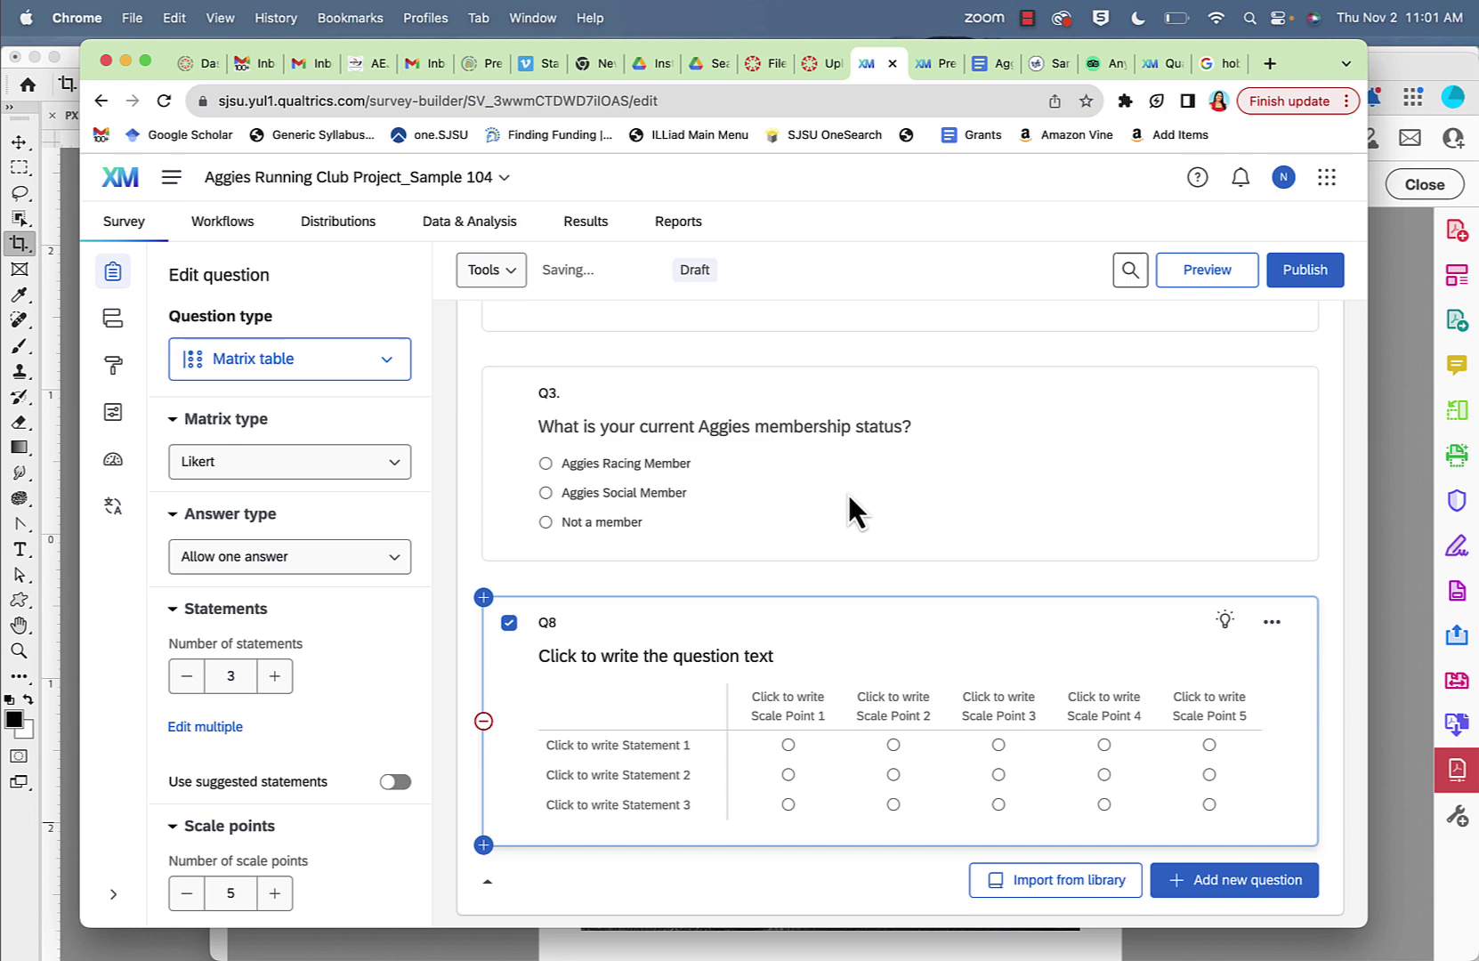
Step: Select question 10's wording about Aggies communication in the proposal, then return to Qualtrics
{"action": "left_click", "coordinate": [979, 64]}
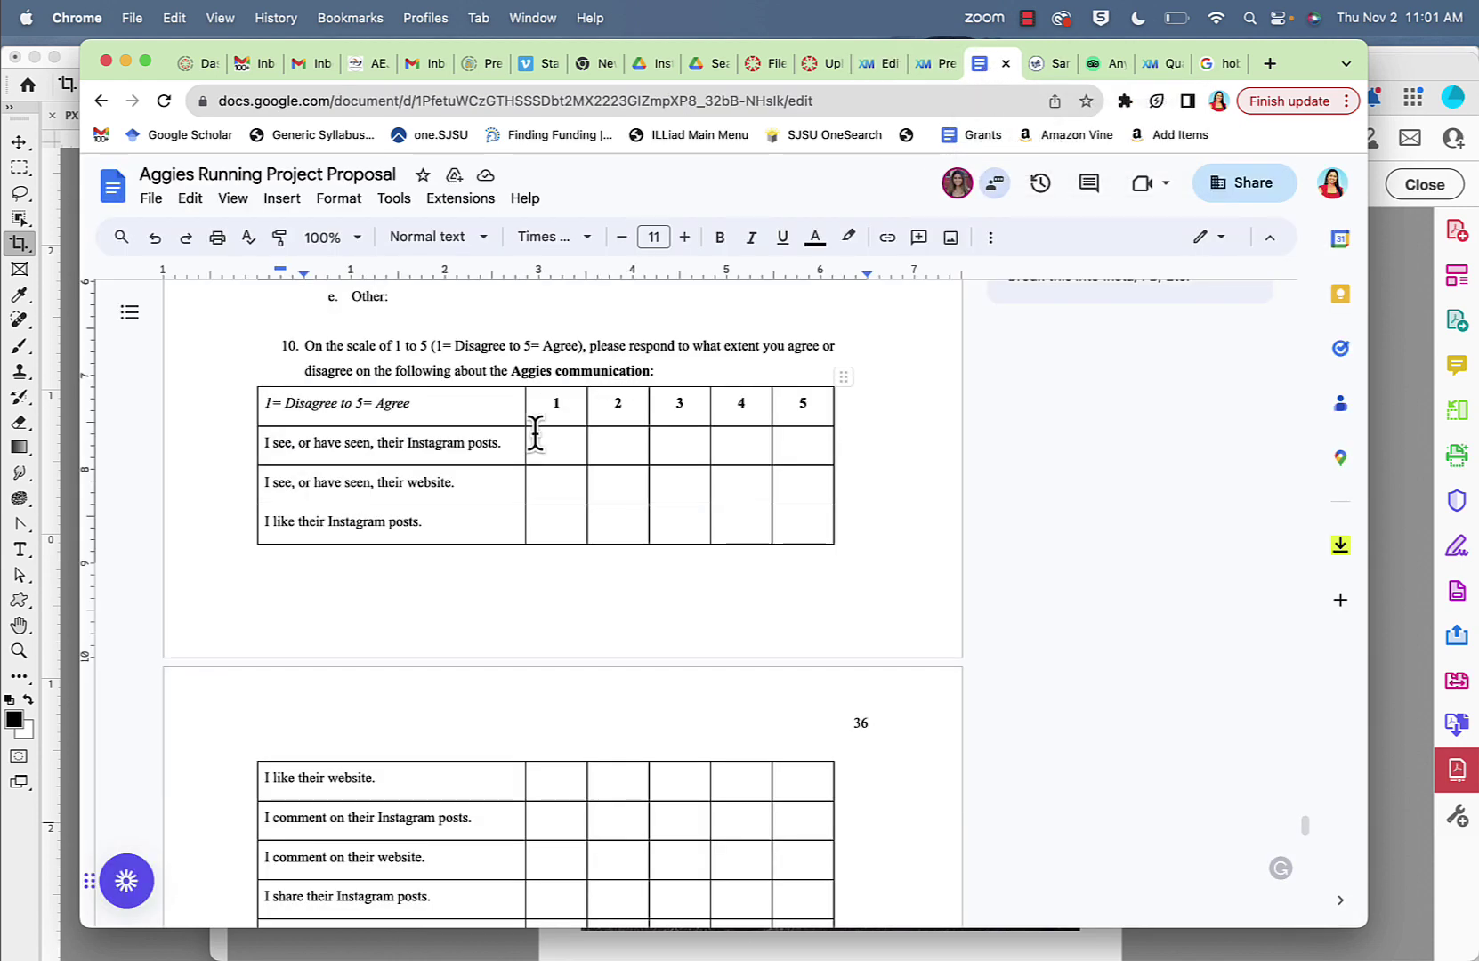
{"action": "left_click_drag", "start_coordinate": [657, 411], "coordinate": [306, 389]}
{"action": "key", "text": "super+c"}
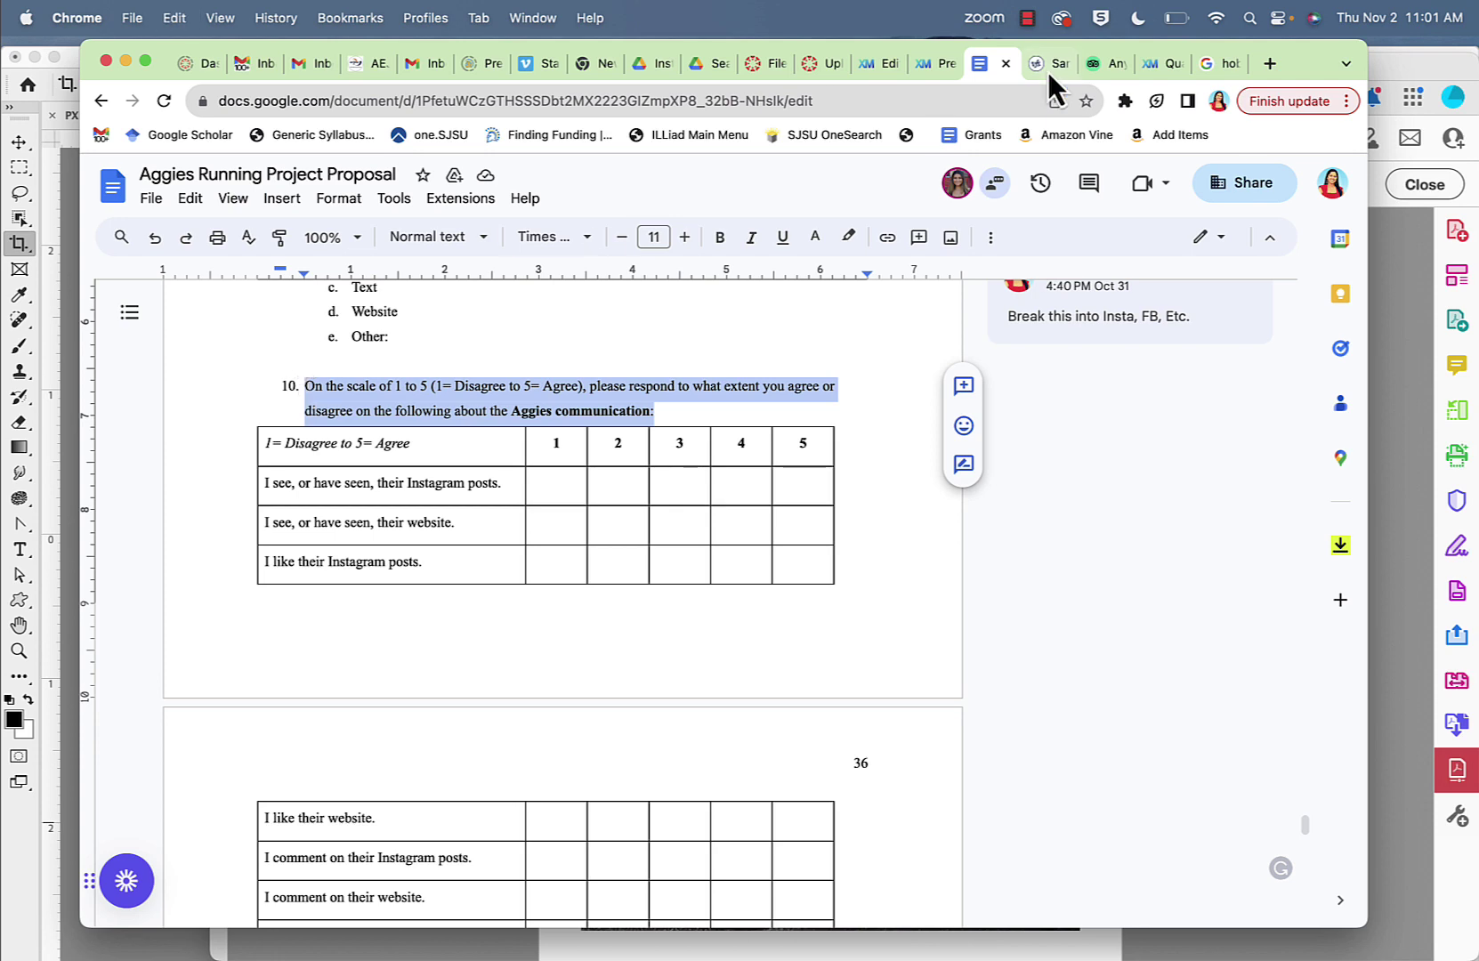
{"action": "left_click", "coordinate": [1154, 65]}
{"action": "left_click", "coordinate": [942, 66]}
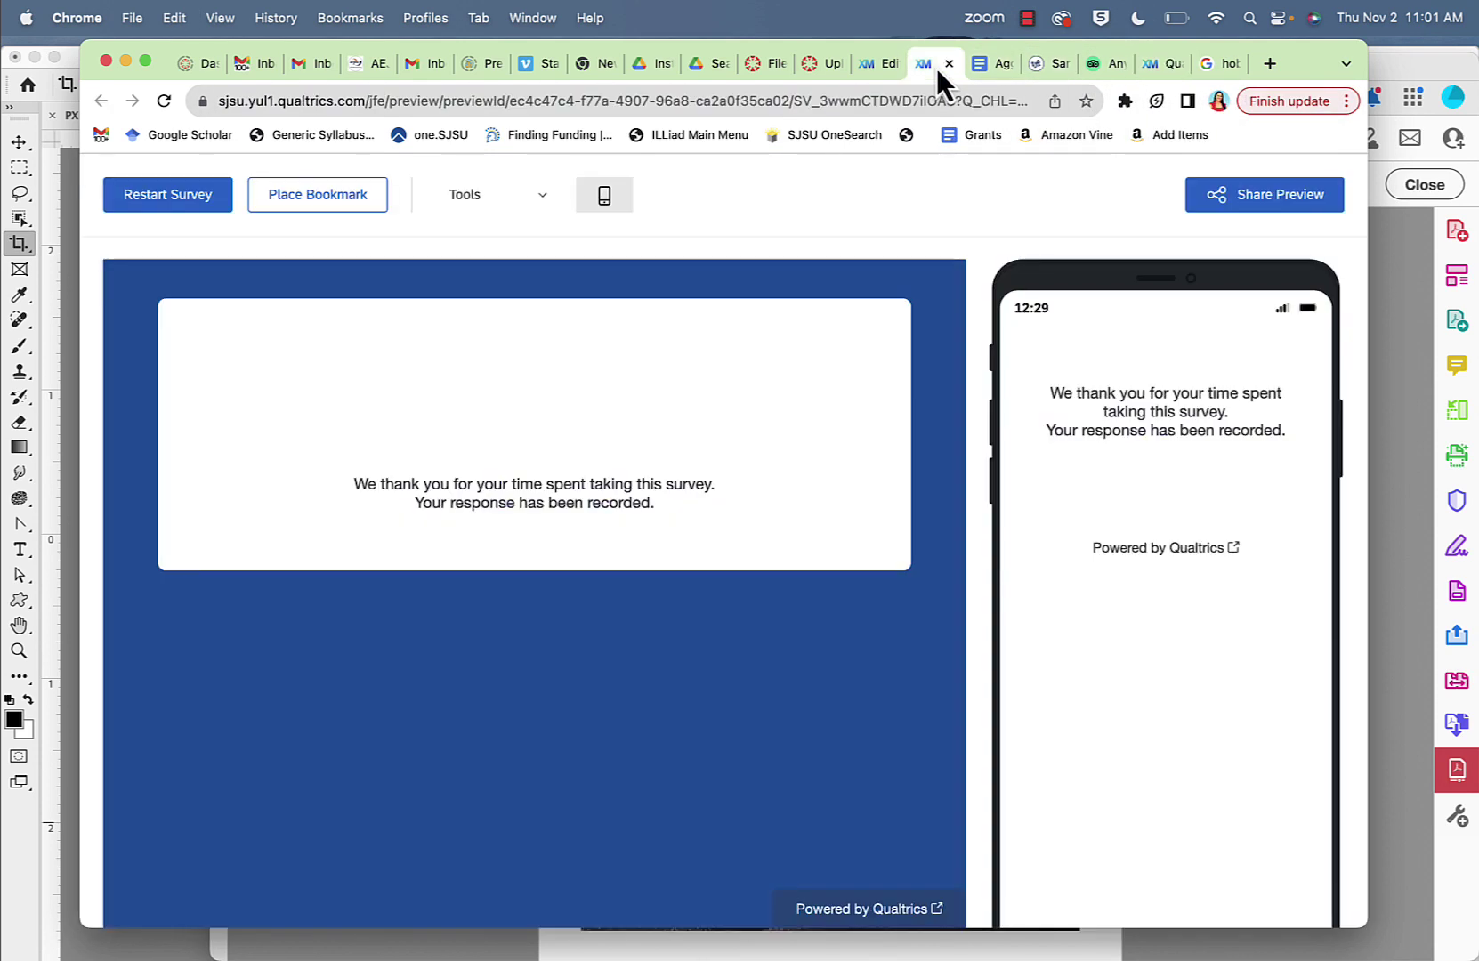
Step: Close the preview and paste the proposal's question wording into Q8's text
{"action": "left_click", "coordinate": [949, 64]}
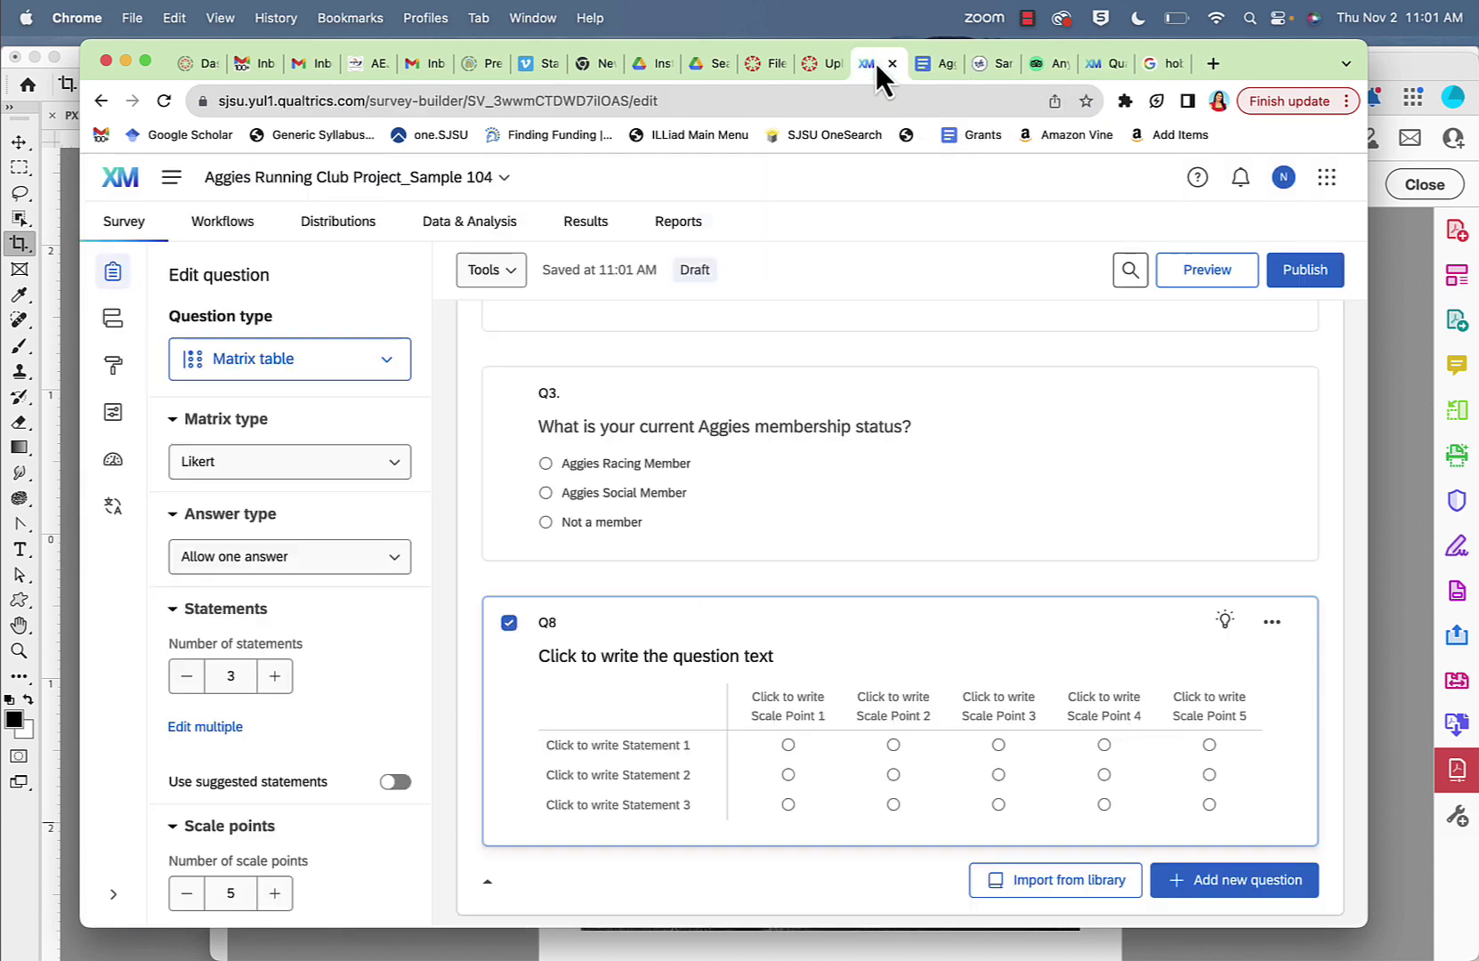
{"action": "left_click", "coordinate": [676, 658]}
{"action": "key", "text": "super+v"}
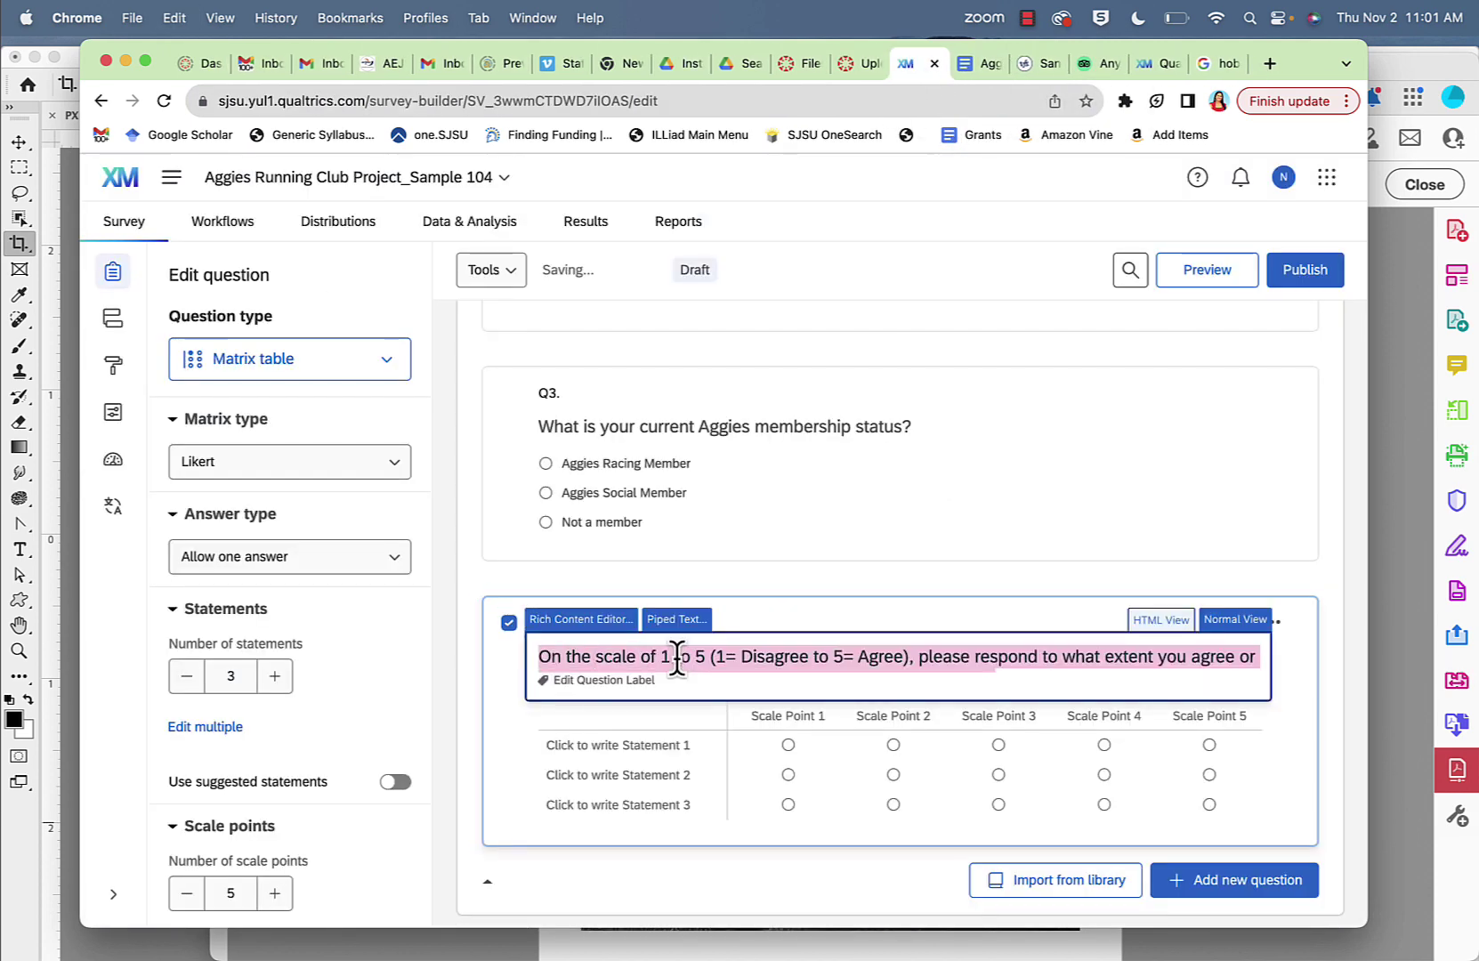
Step: Fix Q8's wording: 'aspects about', Aggies' possessive, and 'Strongly Disagree to 5= Strongly'
{"action": "left_click", "coordinate": [920, 683]}
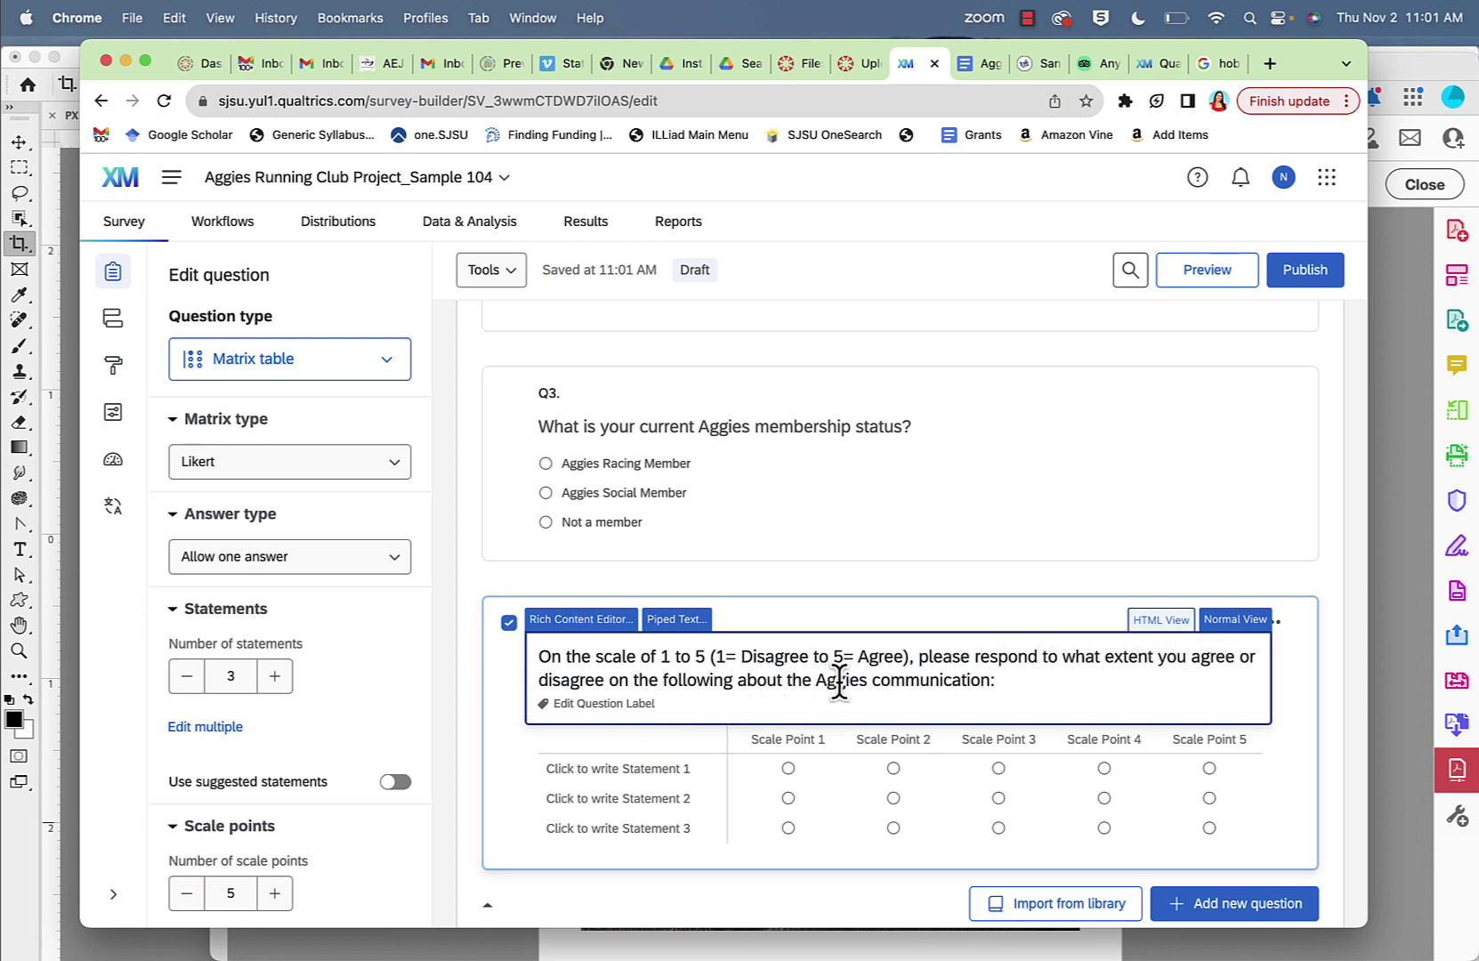
{"action": "double_click", "coordinate": [752, 682]}
{"action": "type", "text": "a"}
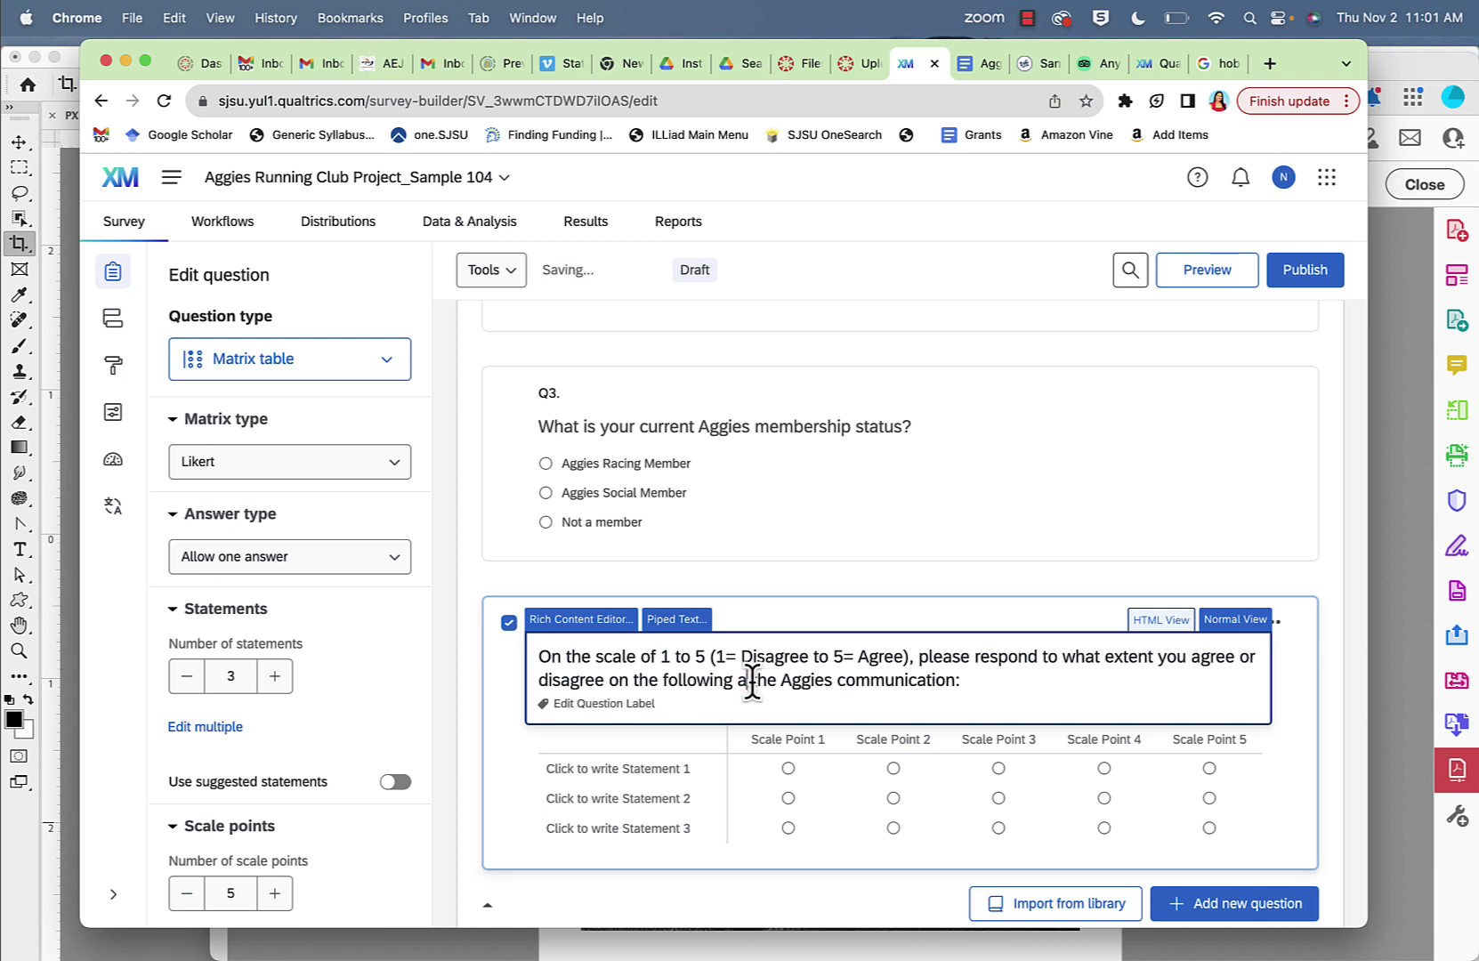
{"action": "type", "text": "p"}
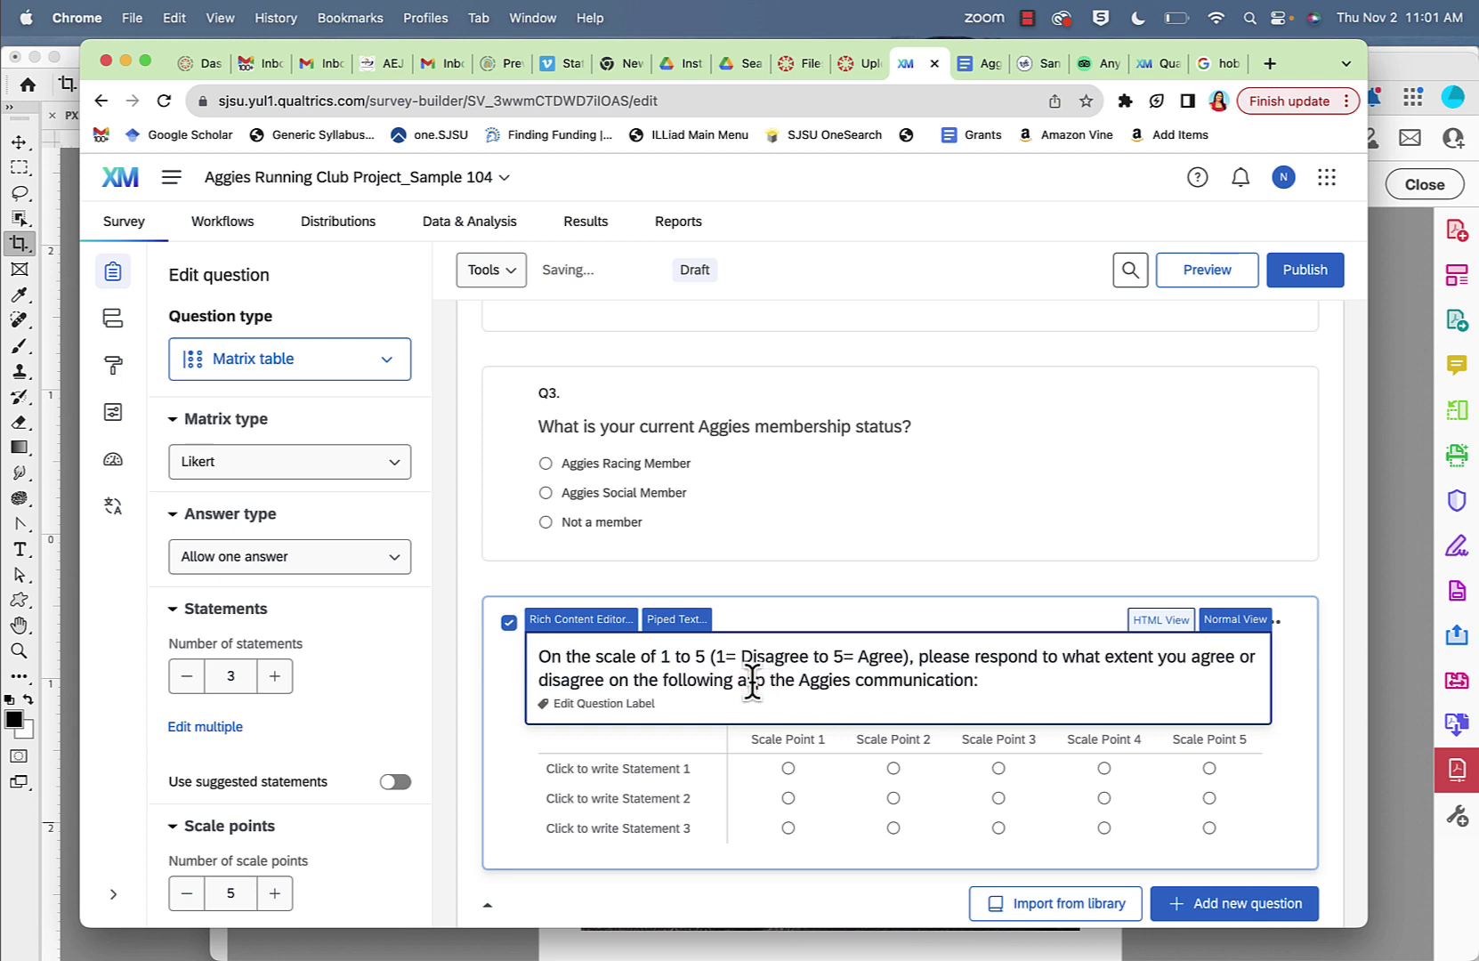
{"action": "type", "text": "ests"}
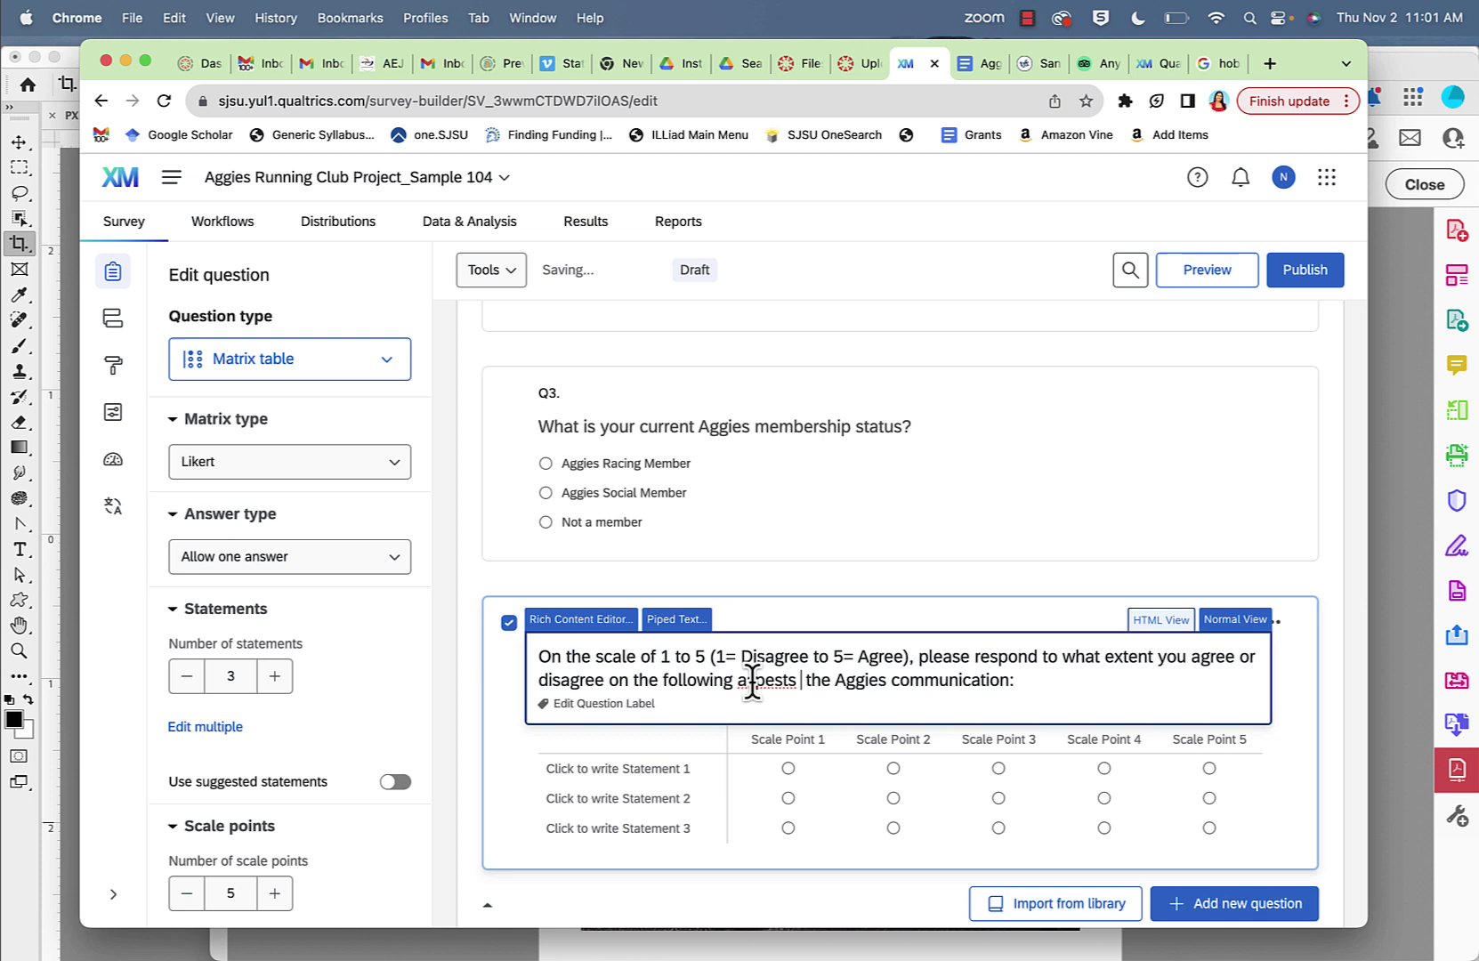
{"action": "key", "text": "BackSpace"}
{"action": "key", "text": "BackSpace"}
{"action": "key", "text": "BackSpace"}
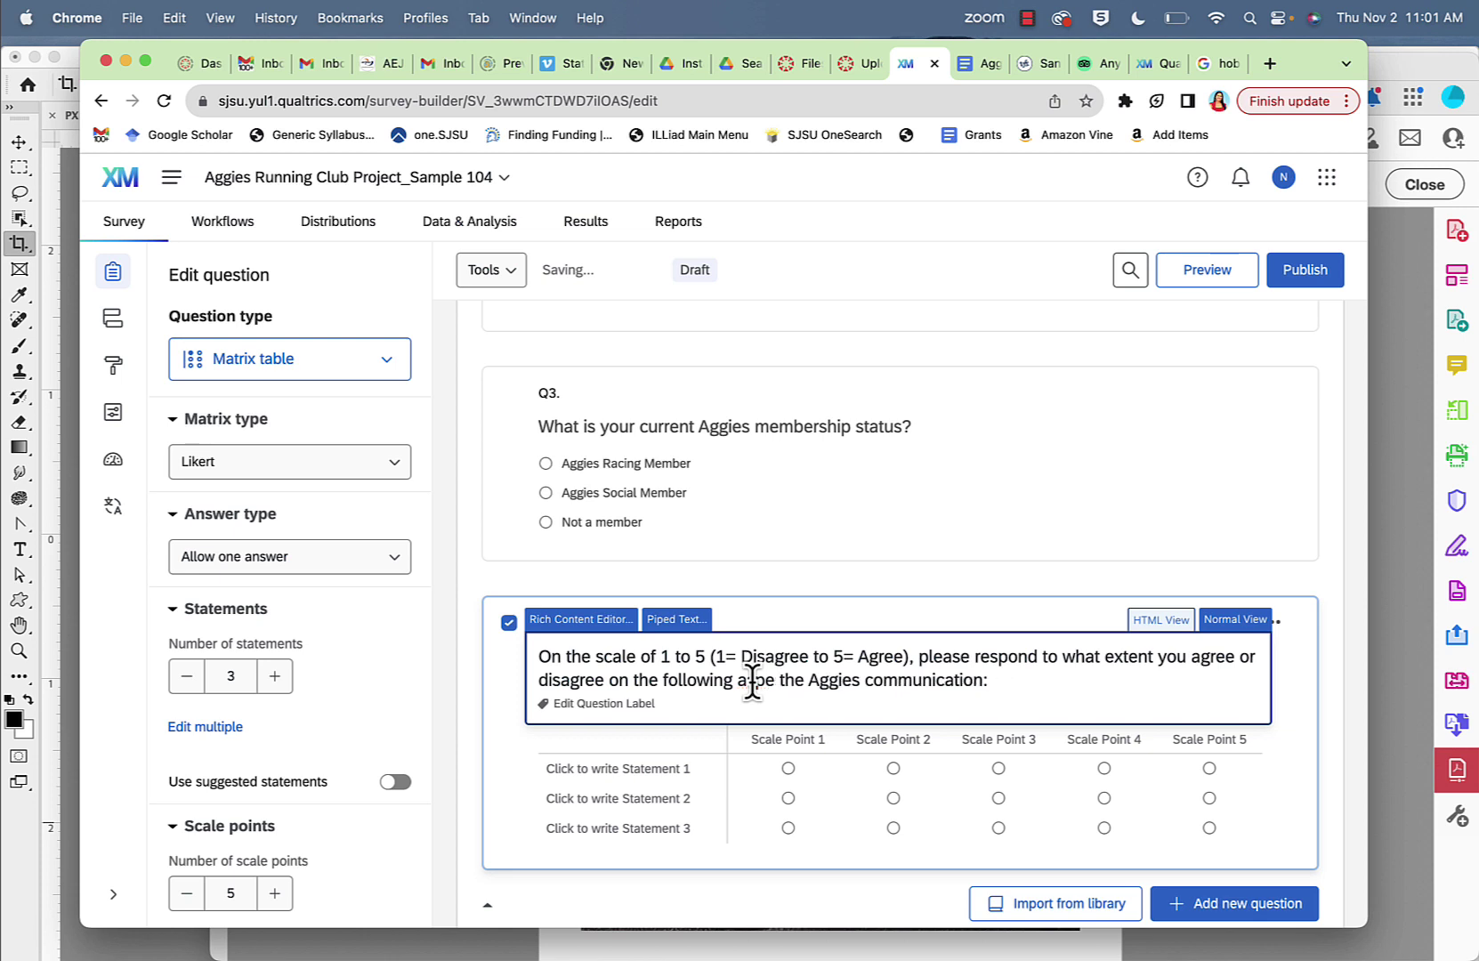
{"action": "type", "text": "cts about"}
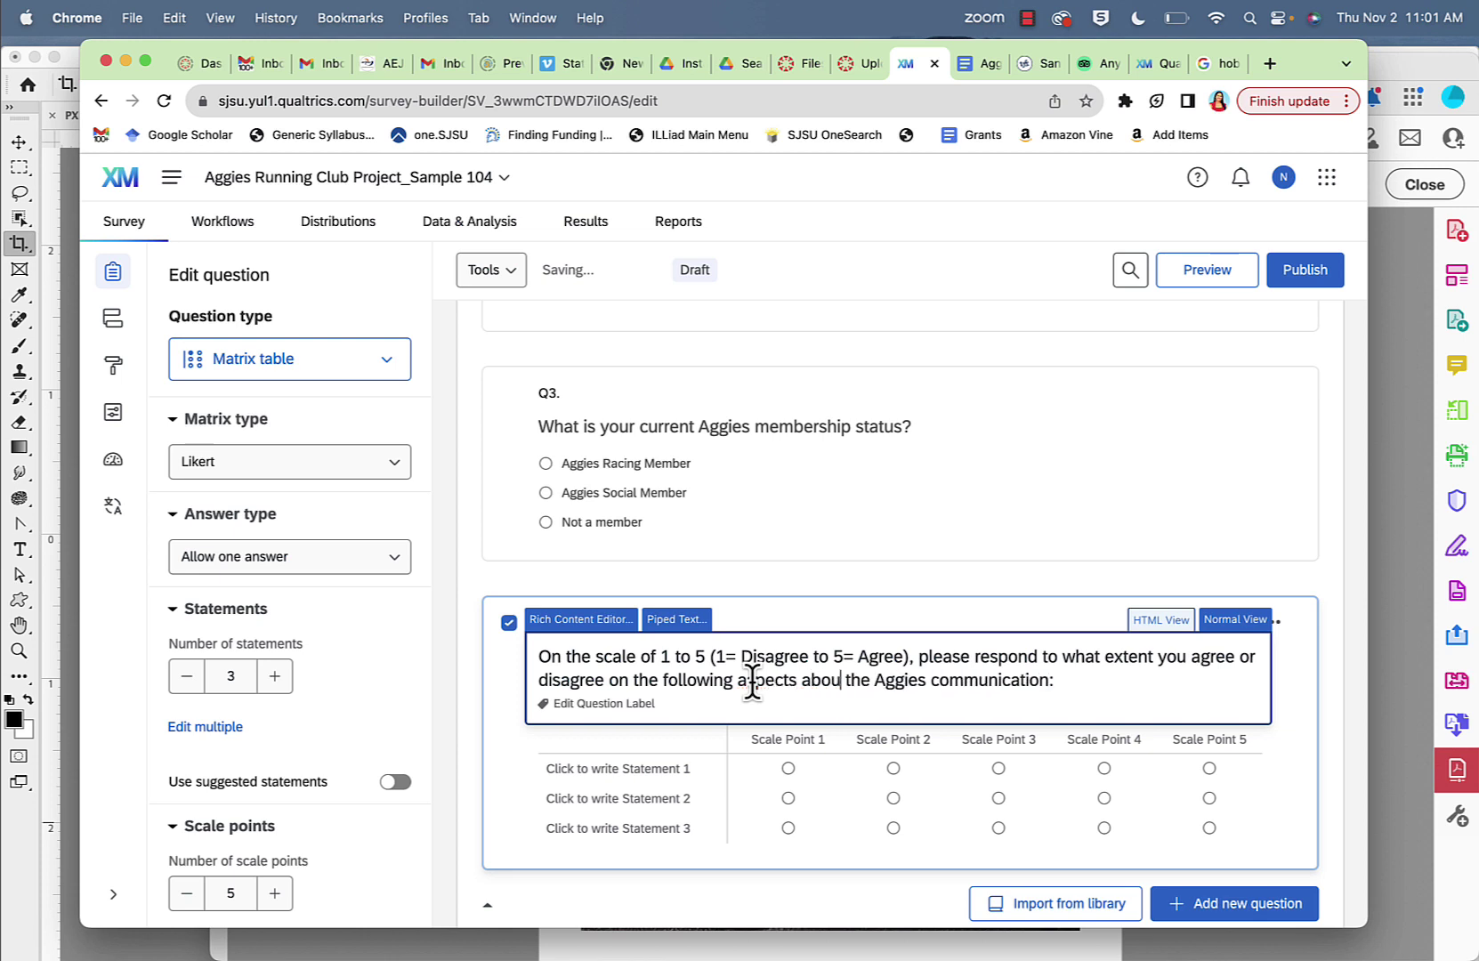
{"action": "left_click", "coordinate": [927, 680]}
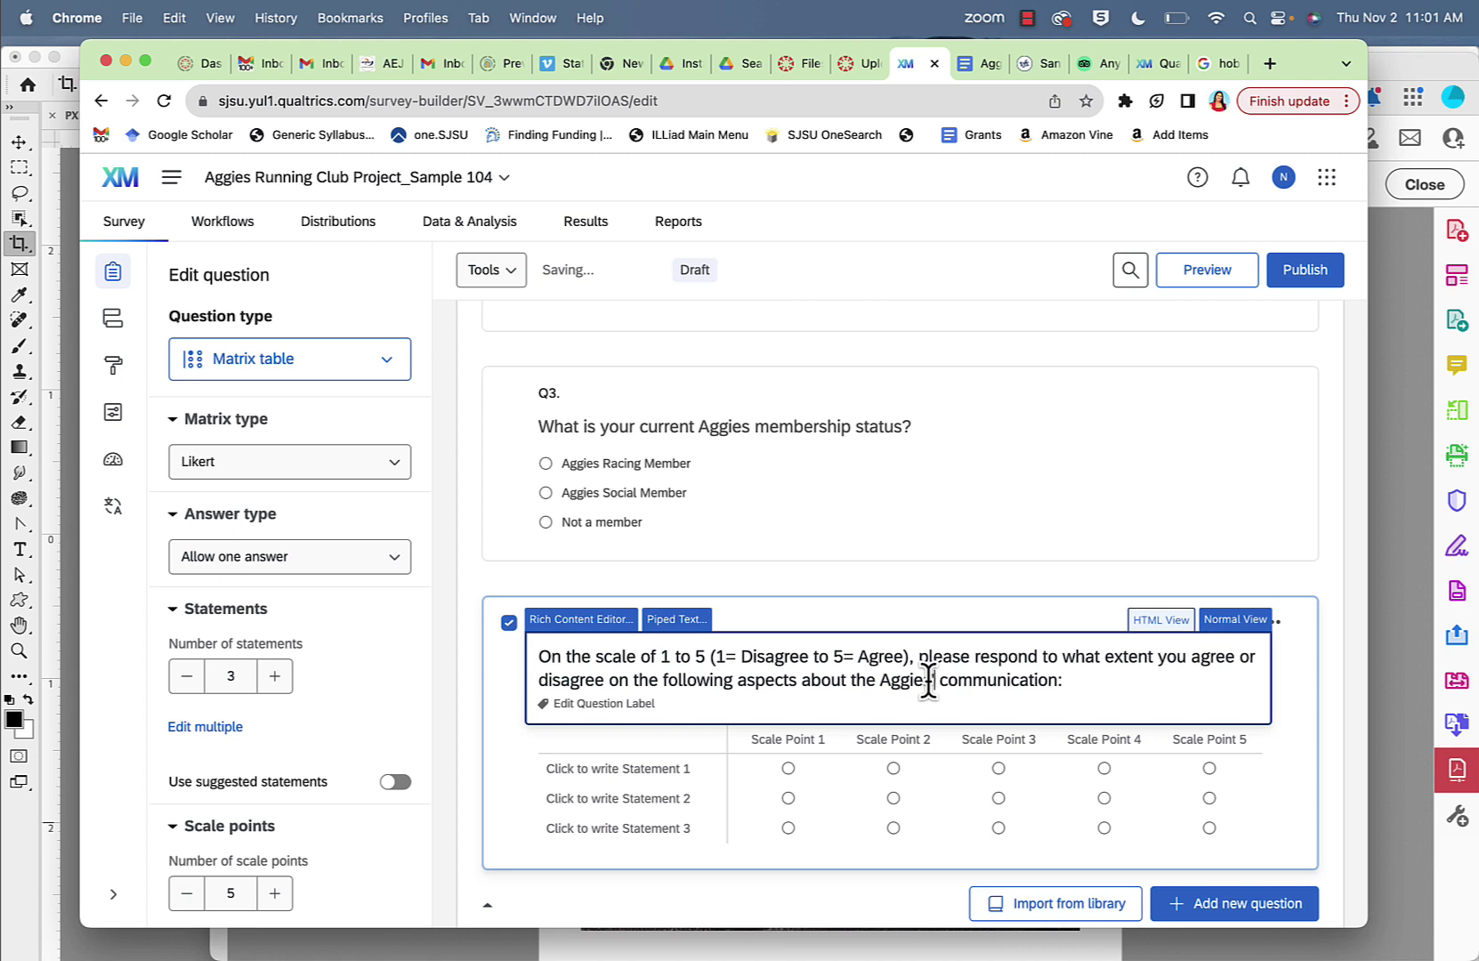
{"action": "left_click", "coordinate": [743, 657]}
{"action": "type", "text": "Str"}
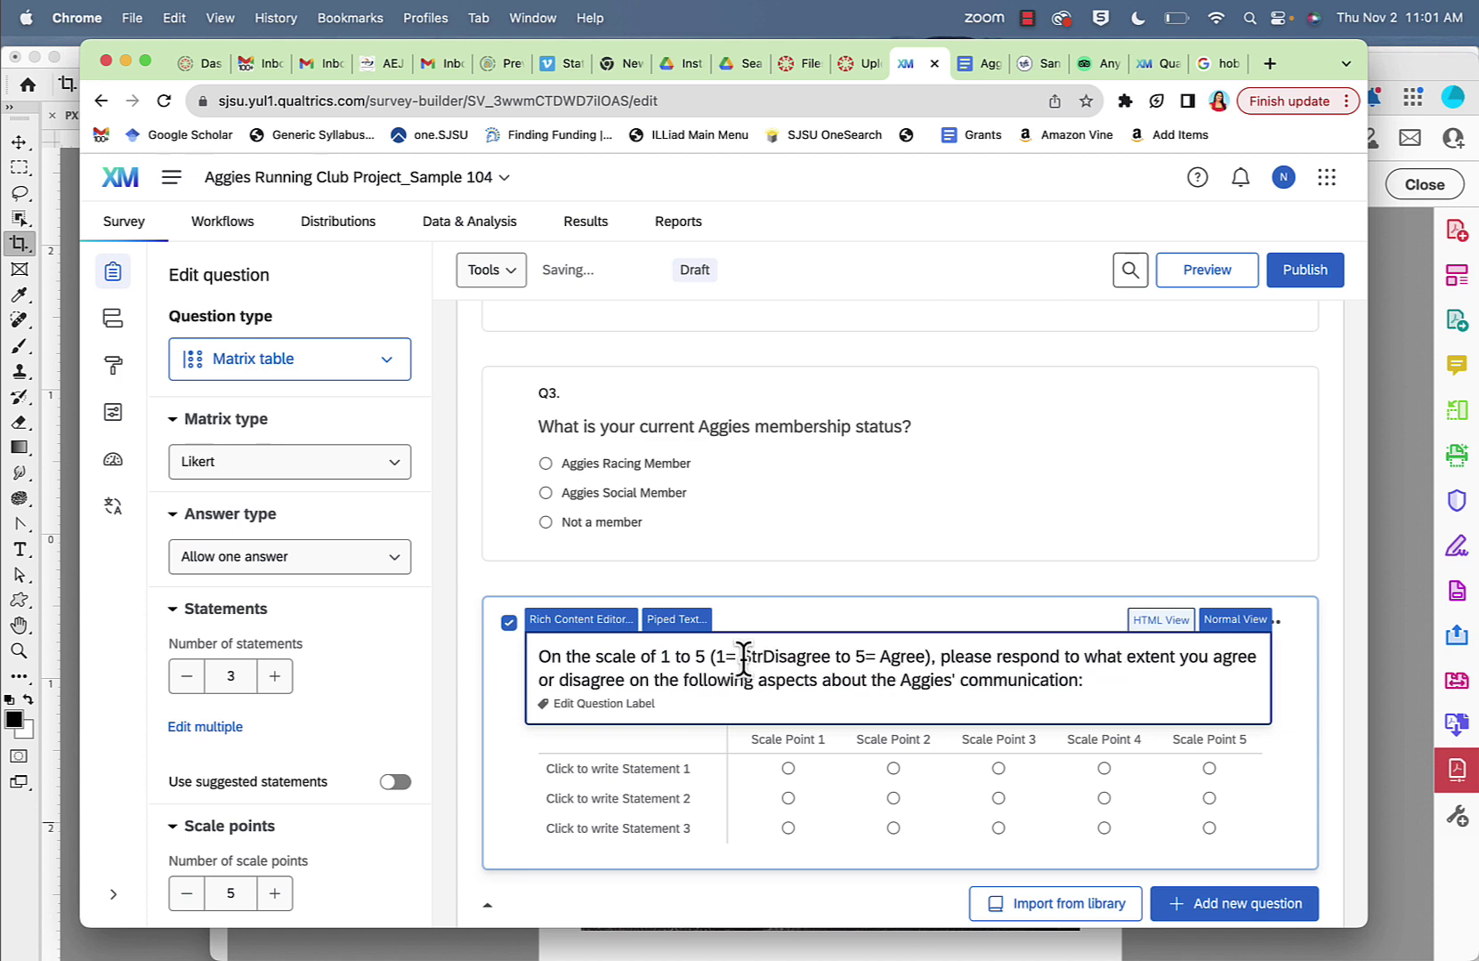
{"action": "type", "text": "ongly Disagree to 5= "}
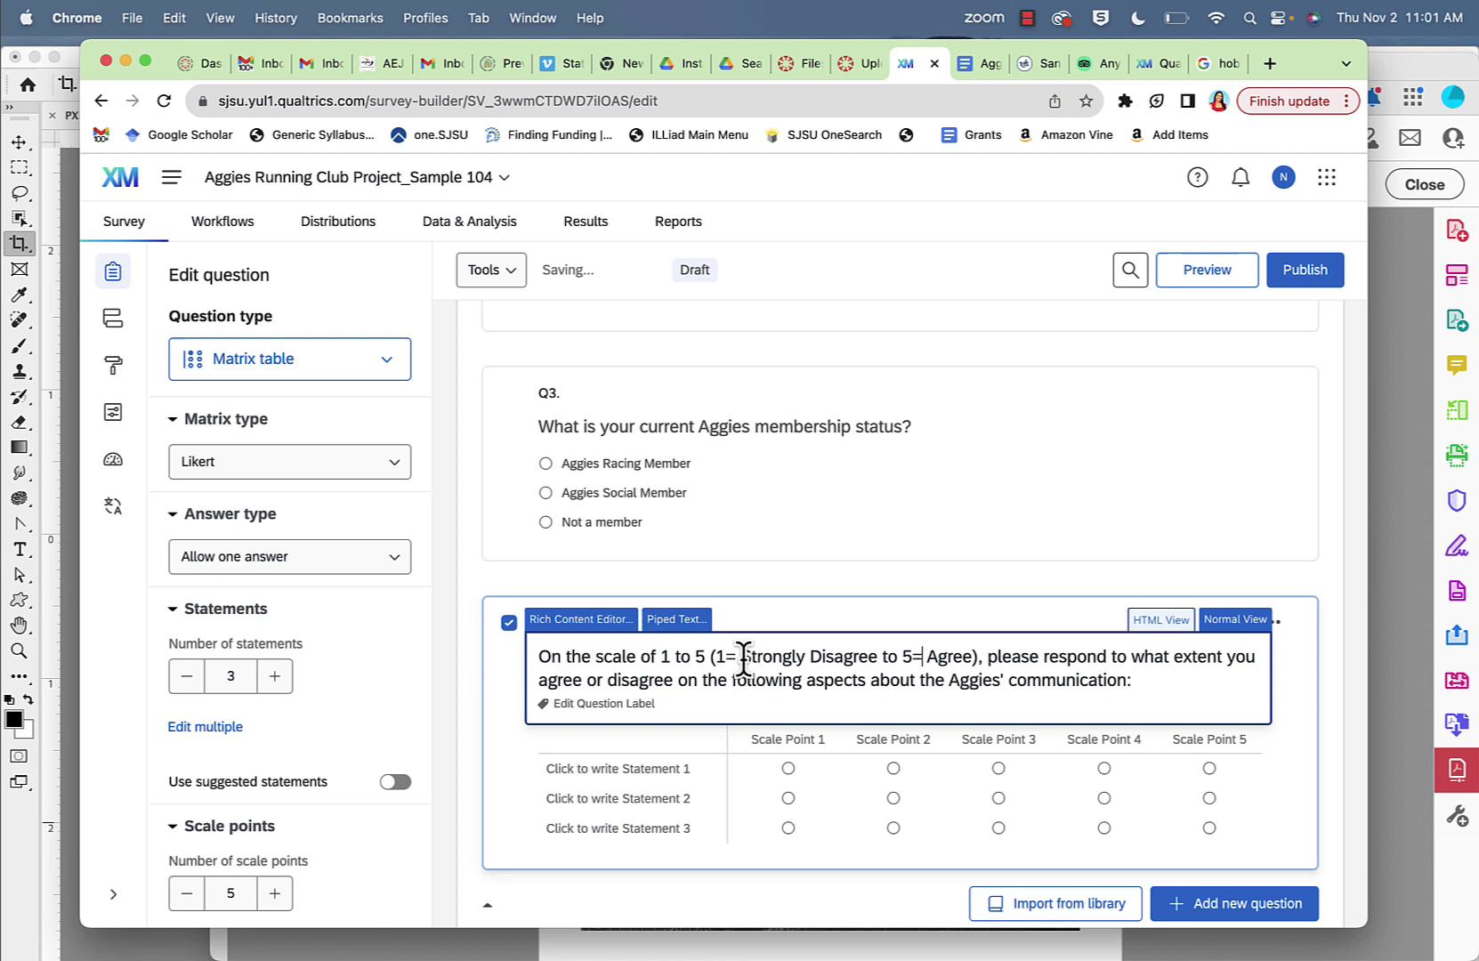
{"action": "type", "text": "Strongly"}
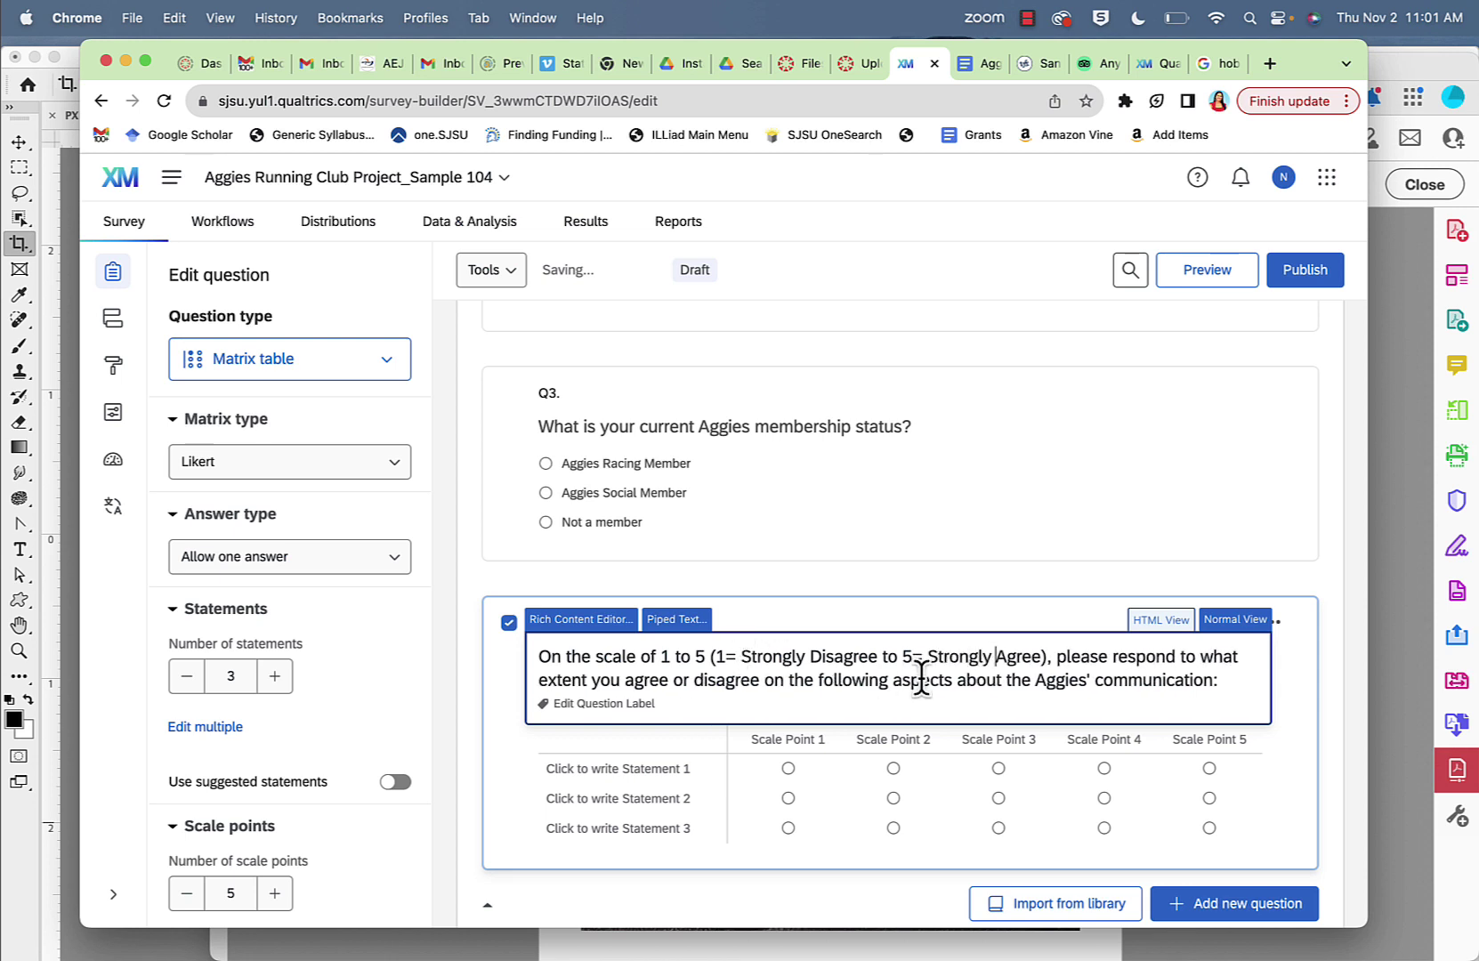
{"action": "left_click", "coordinate": [1290, 694]}
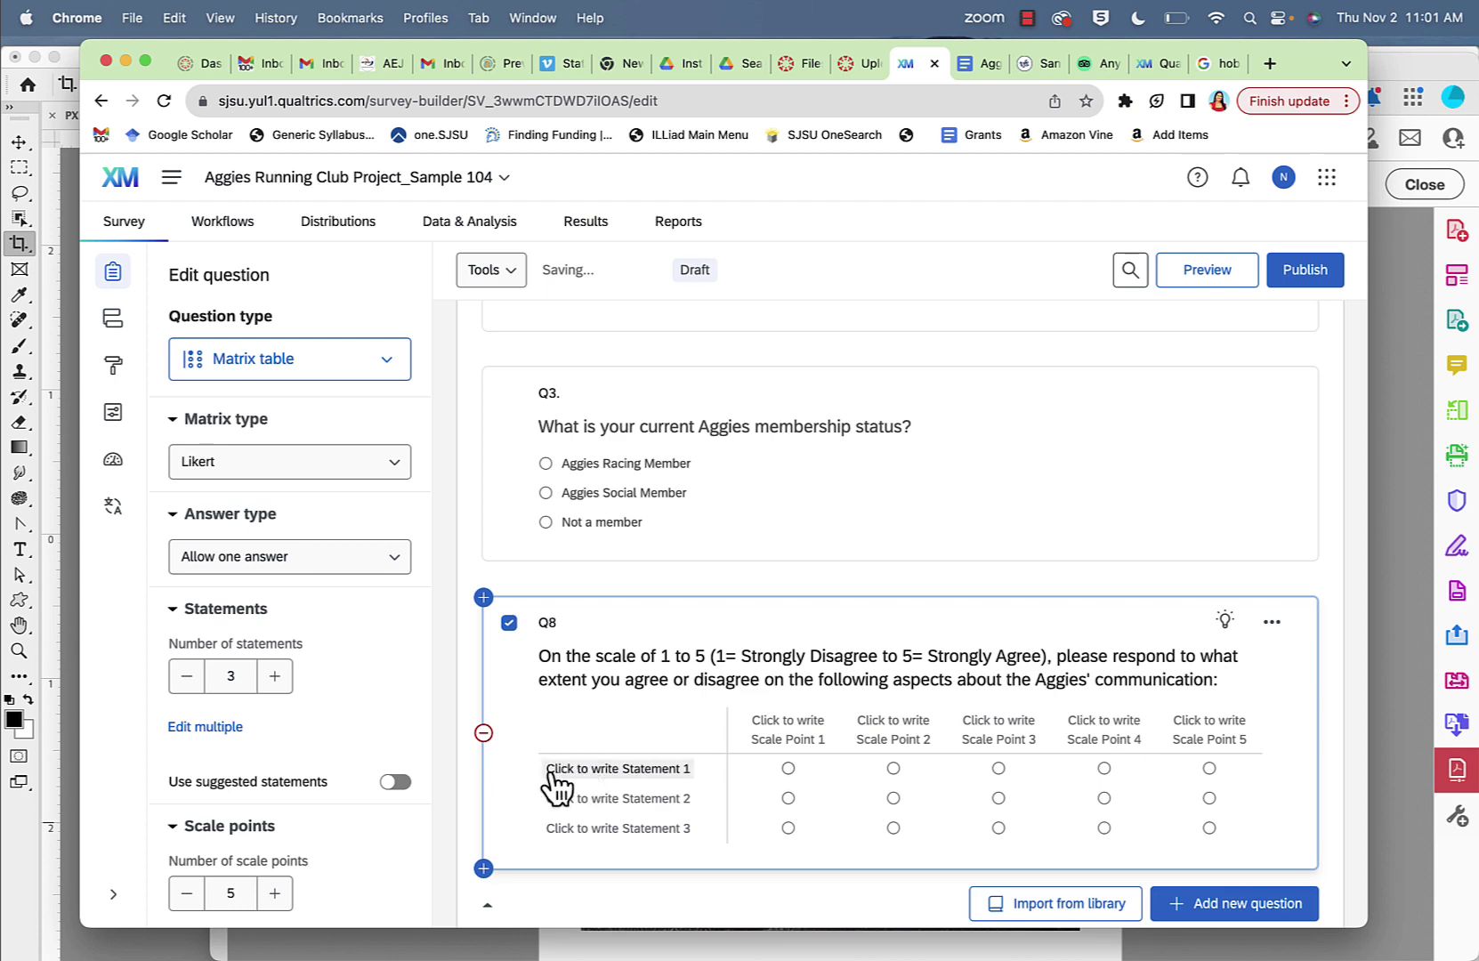
Step: Select the first statement, 'I see, or have seen, their Instagram posts.', in the proposal
{"action": "left_click", "coordinate": [979, 66]}
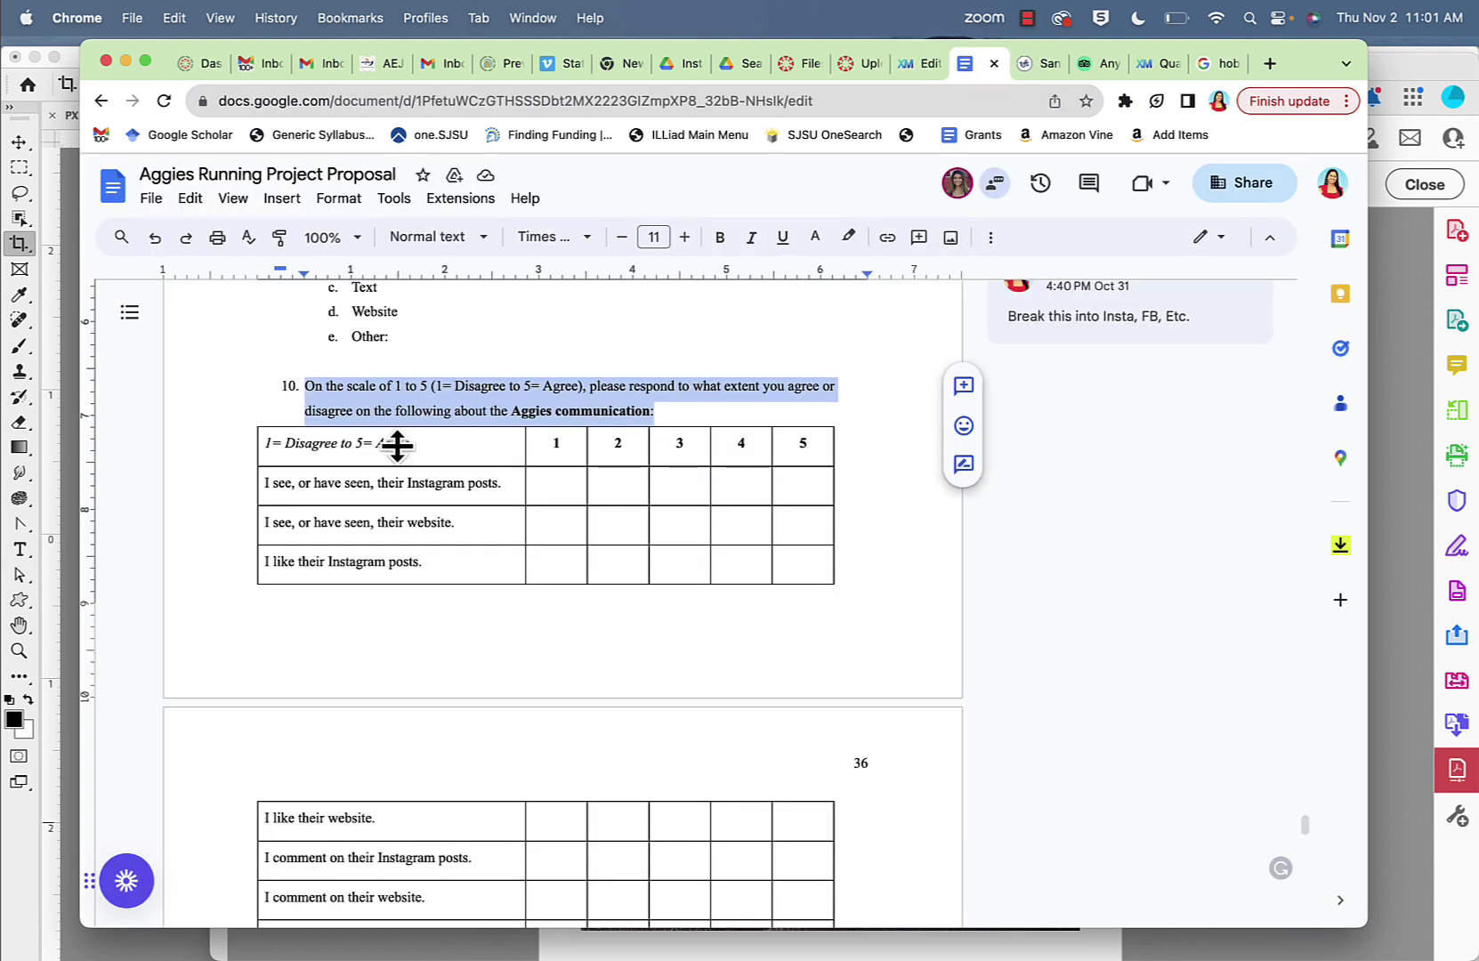
{"action": "double_click", "coordinate": [395, 485]}
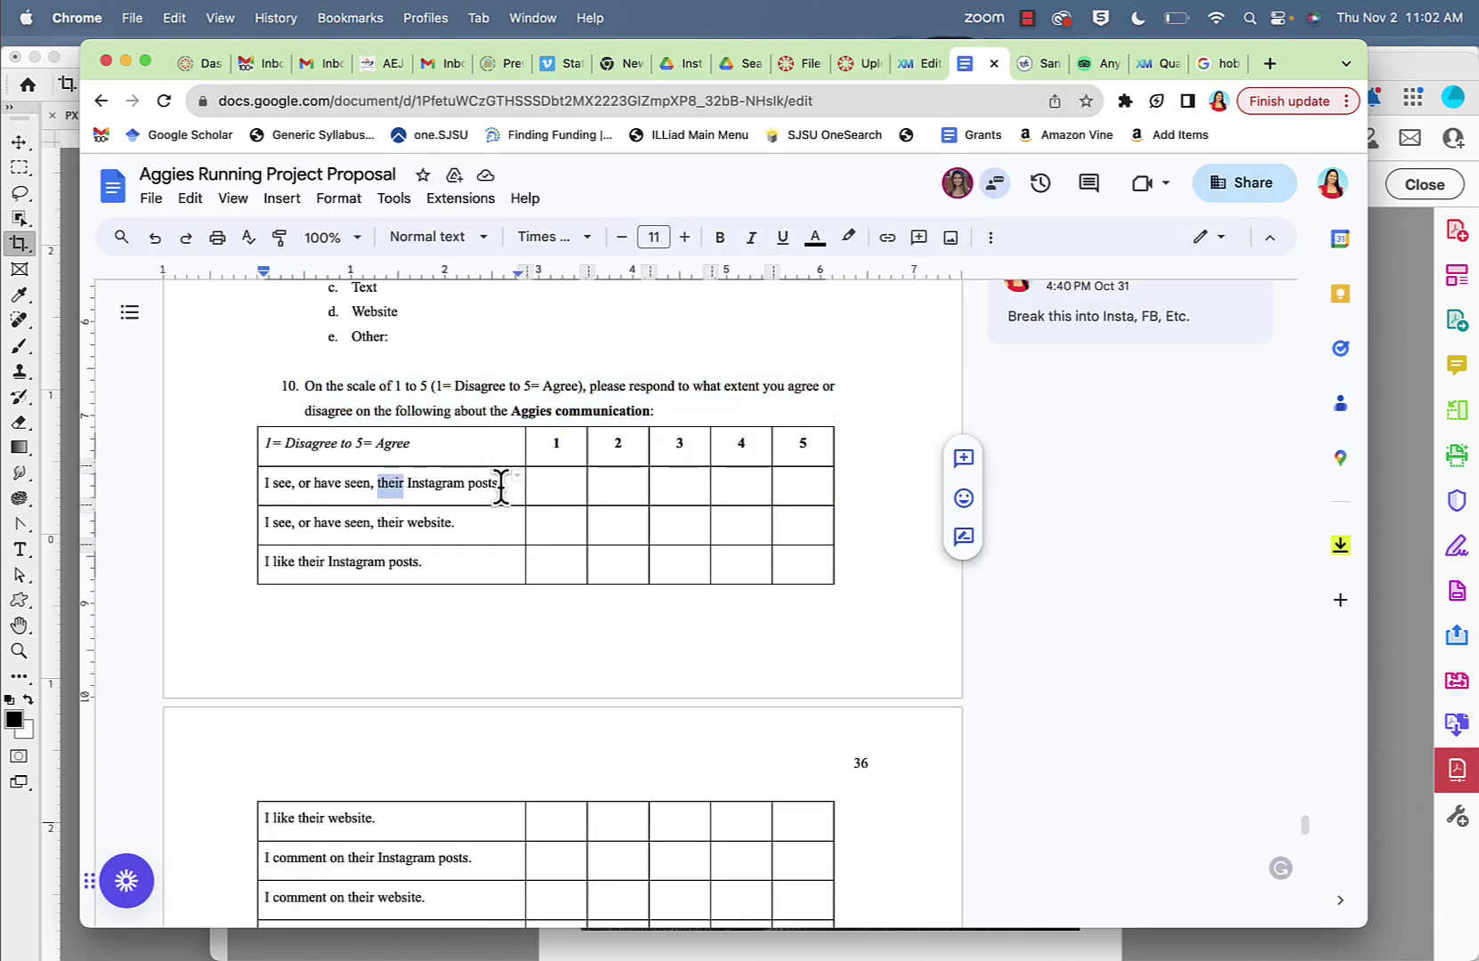
{"action": "left_click_drag", "start_coordinate": [501, 485], "coordinate": [259, 480]}
{"action": "key", "text": "super+c"}
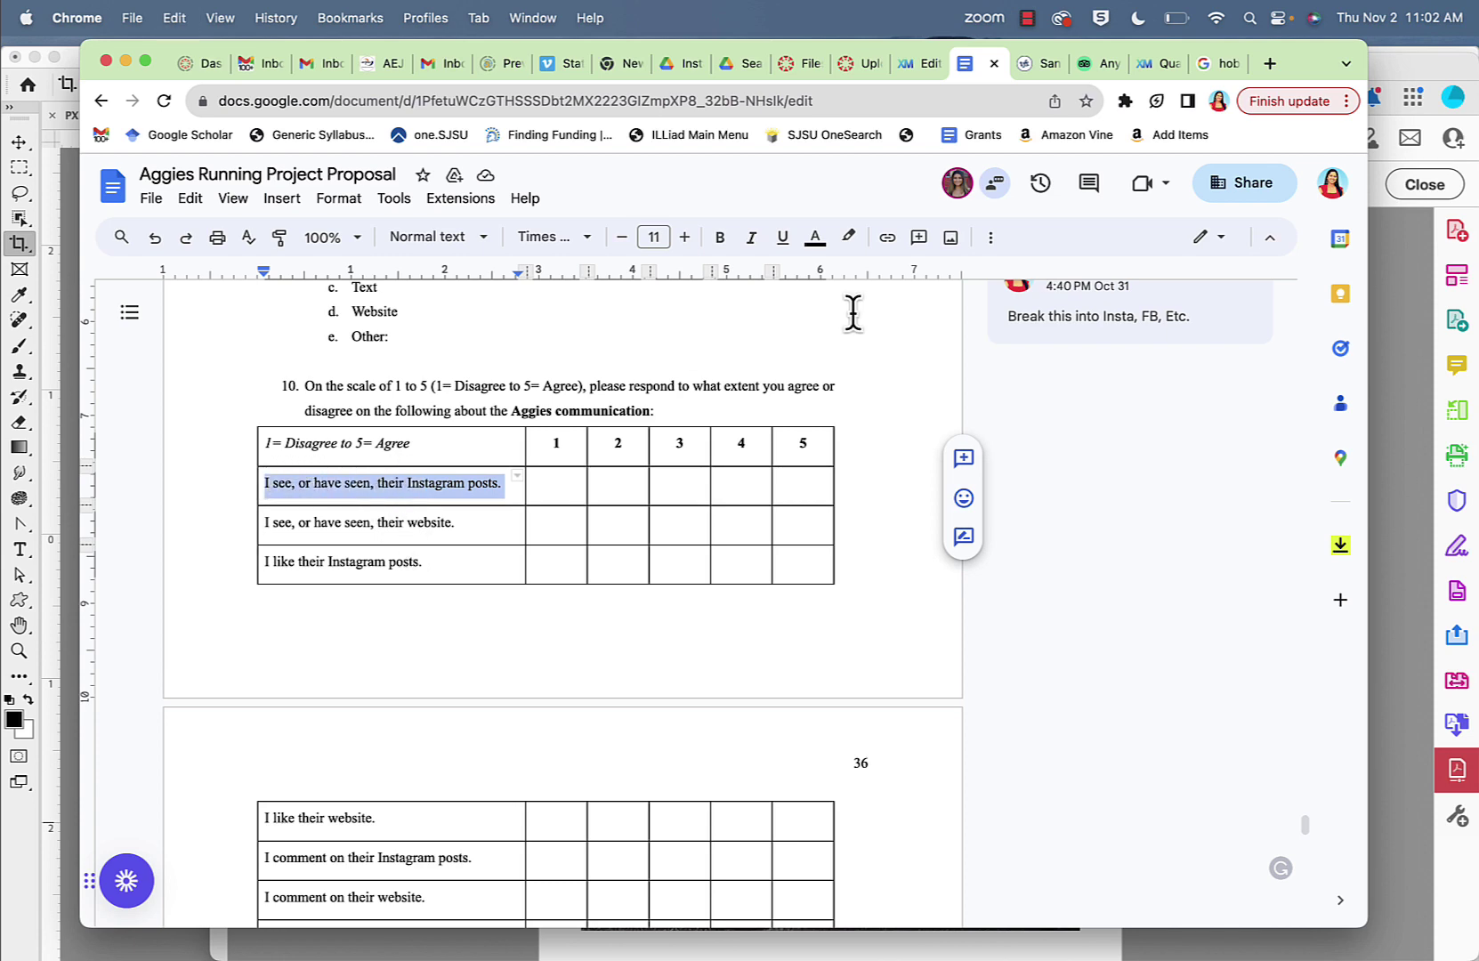
Step: Paste the first statement into Q8's Statement 1 and delete 'or have seen, their'
{"action": "left_click", "coordinate": [918, 68]}
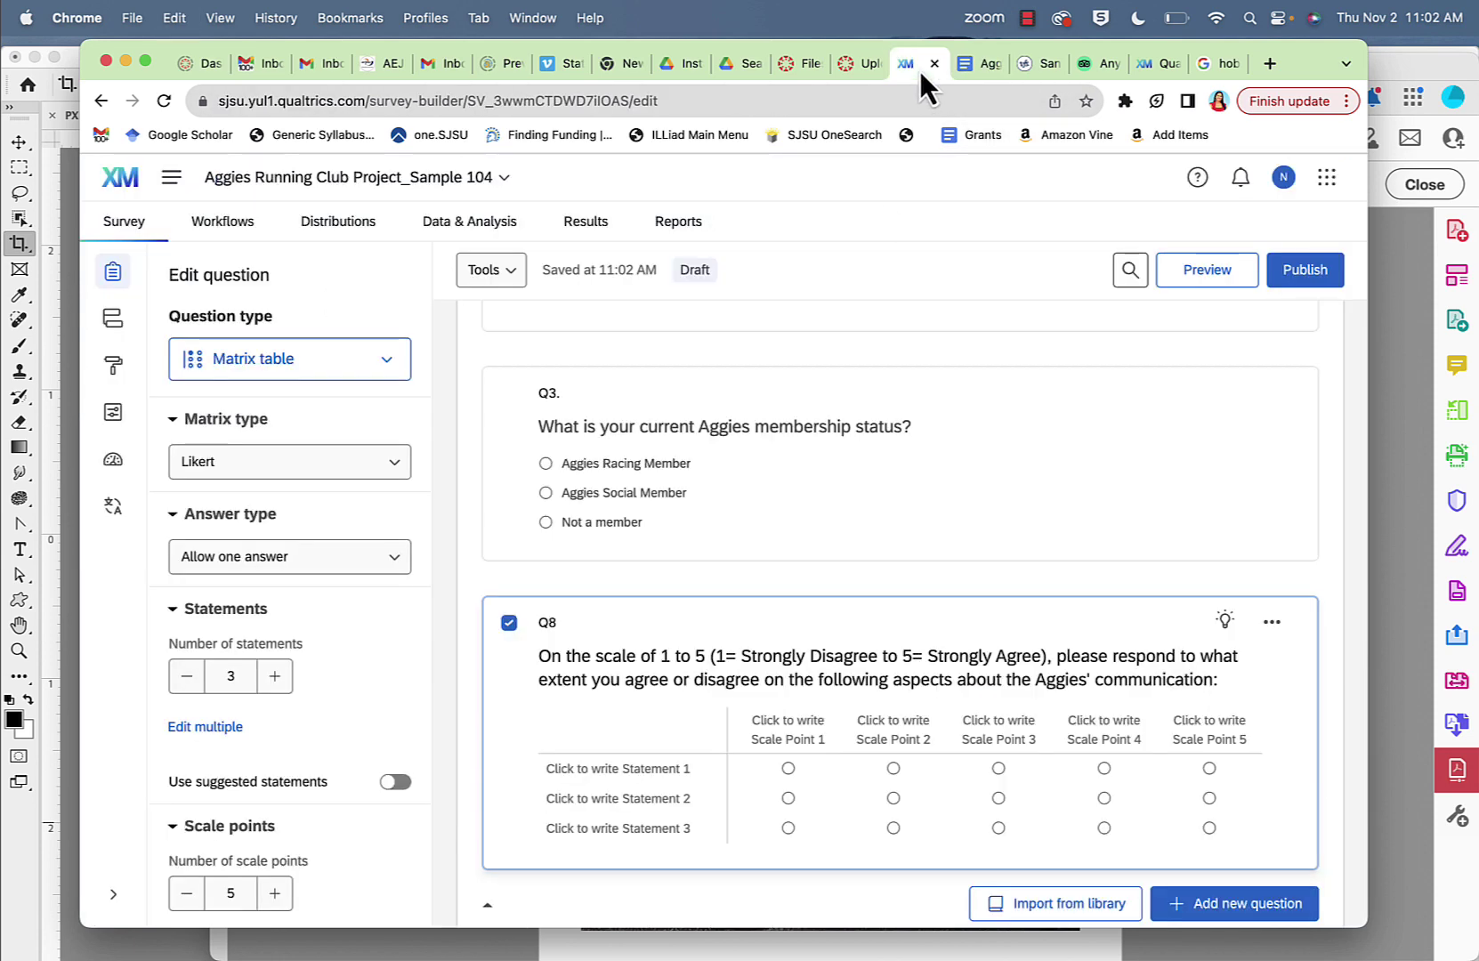
{"action": "left_click", "coordinate": [649, 769]}
{"action": "key", "text": "super+v"}
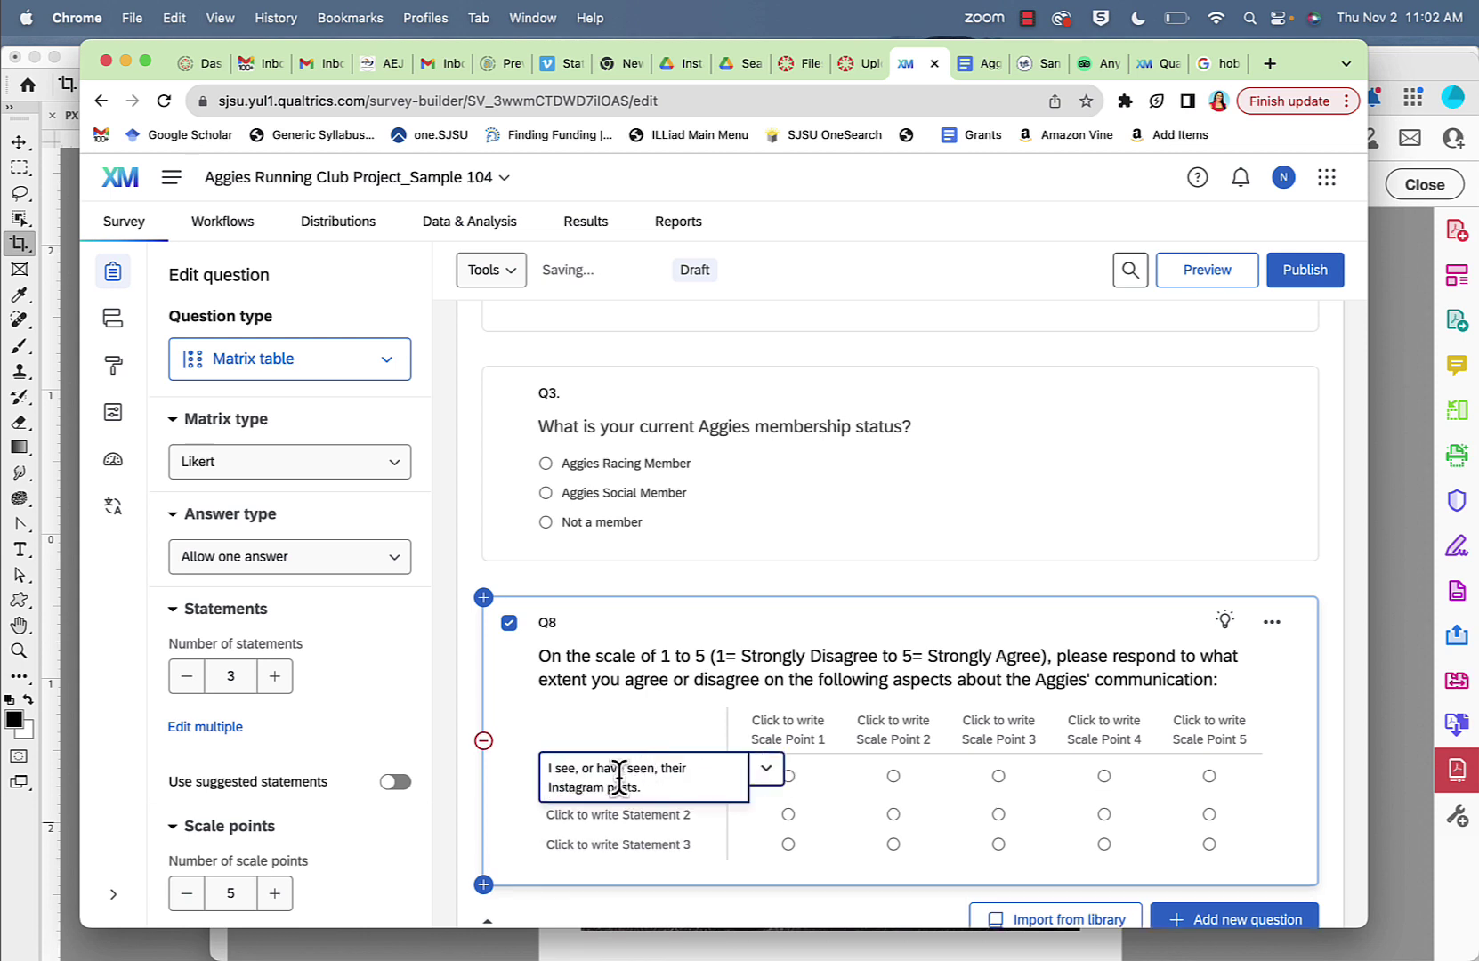
{"action": "left_click_drag", "start_coordinate": [577, 767], "coordinate": [698, 767]}
{"action": "key", "text": "BackSpace"}
{"action": "key", "text": "BackSpace"}
{"action": "key", "text": "BackSpace"}
{"action": "key", "text": "BackSpace"}
{"action": "key", "text": "BackSpace"}
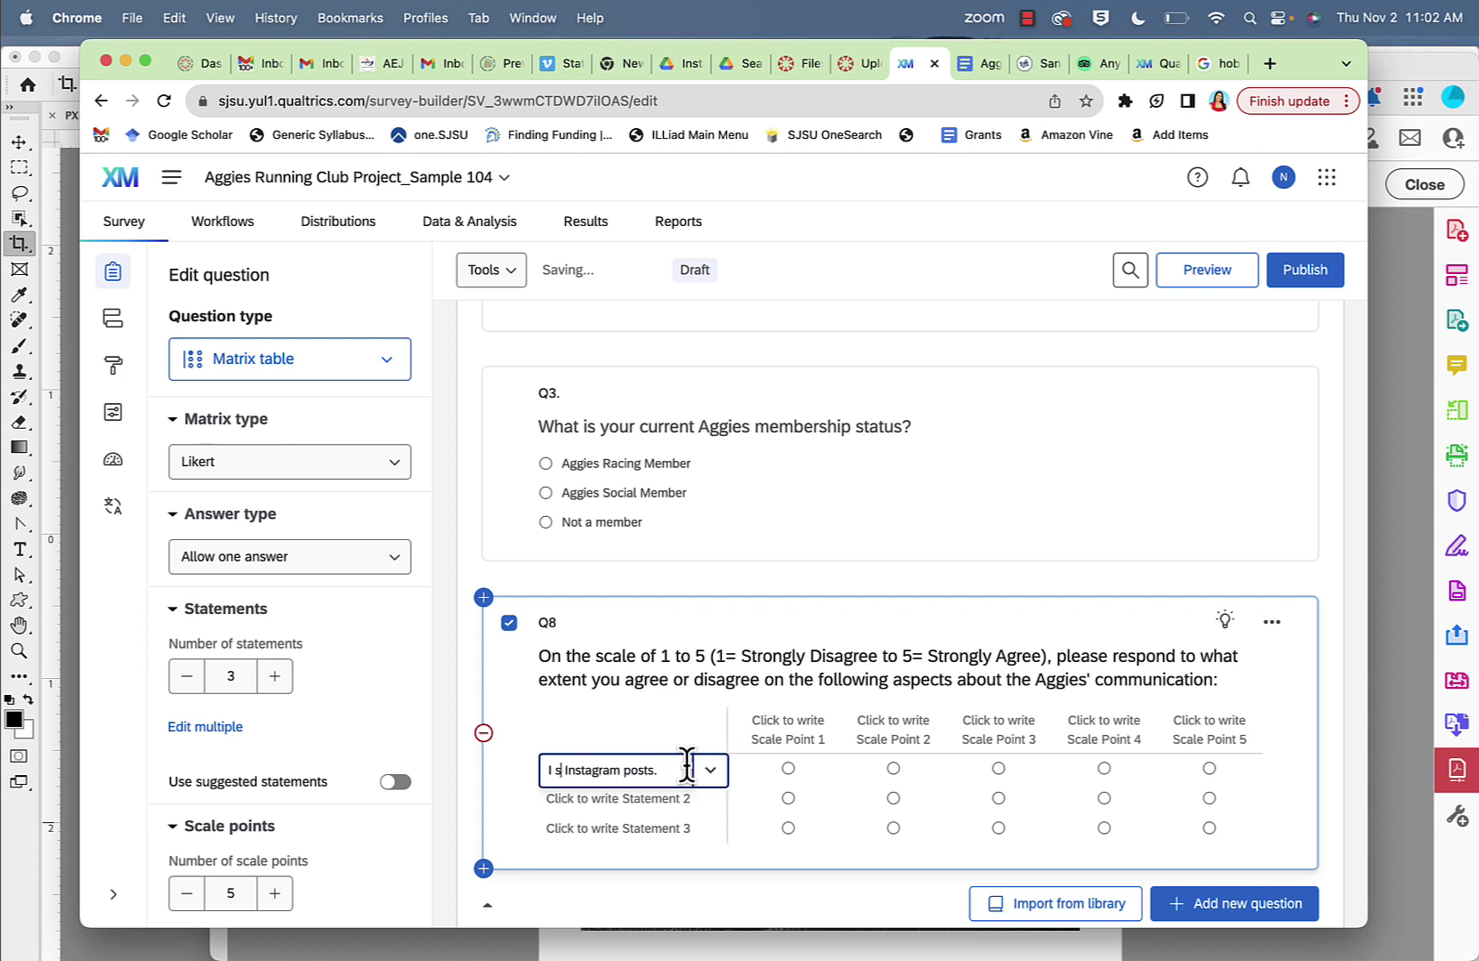
Step: Reword Statement 1 to 'I read their Instagram posts.' with correct spacing
{"action": "type", "text": "read"}
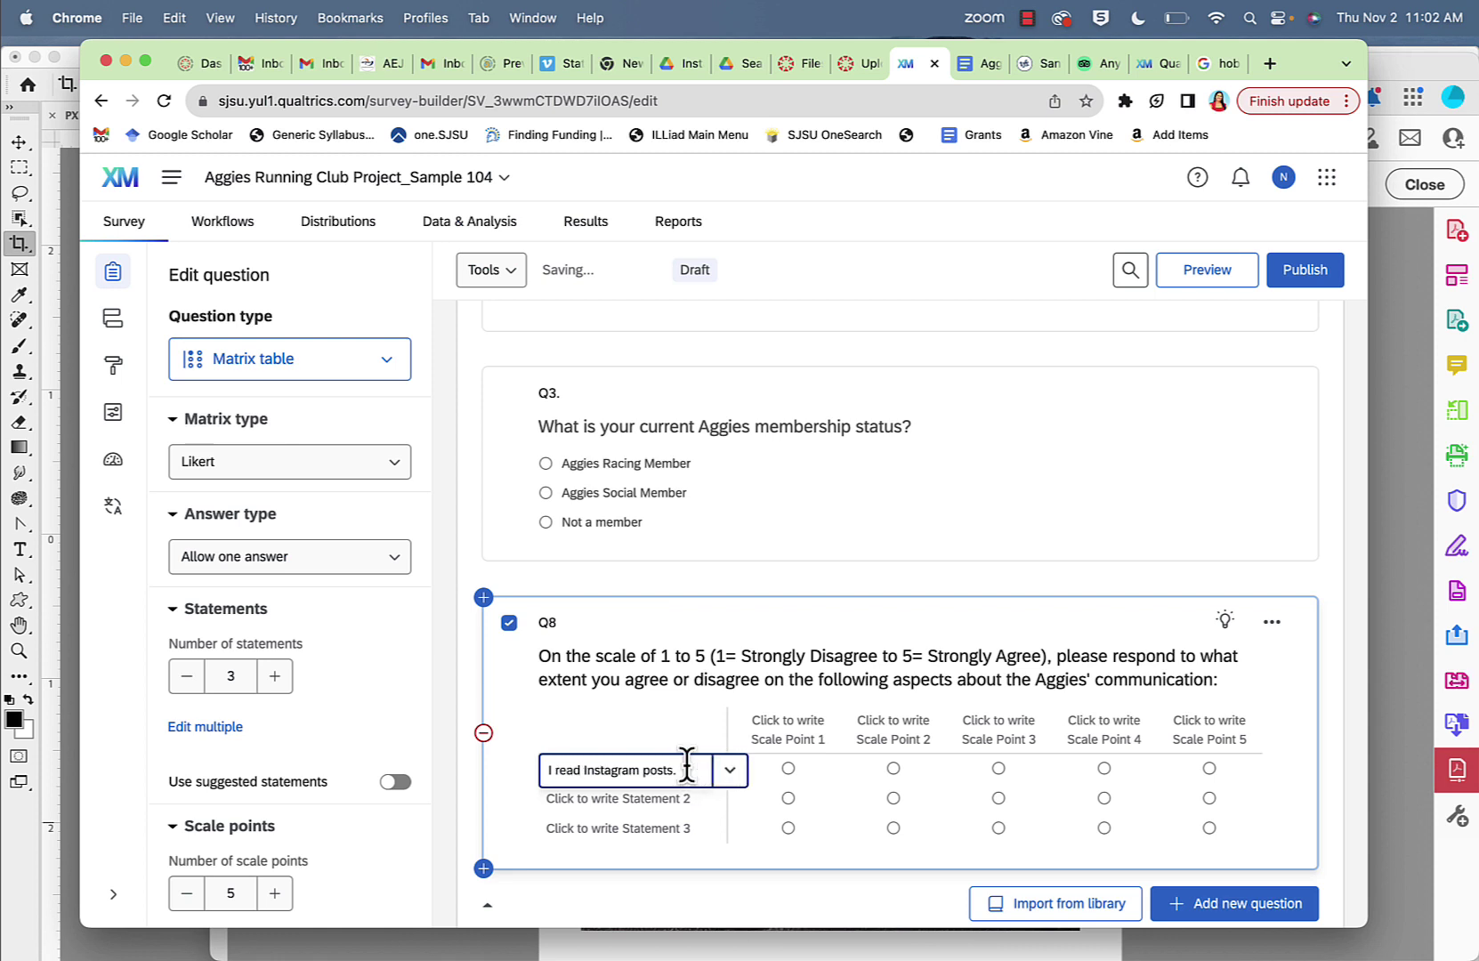
{"action": "type", "text": " Inst"}
{"action": "key", "text": "Delete"}
{"action": "key", "text": "BackSpace"}
{"action": "key", "text": "super+z"}
{"action": "key", "text": "super+z"}
{"action": "key", "text": "BackSpace"}
{"action": "type", "text": "their"}
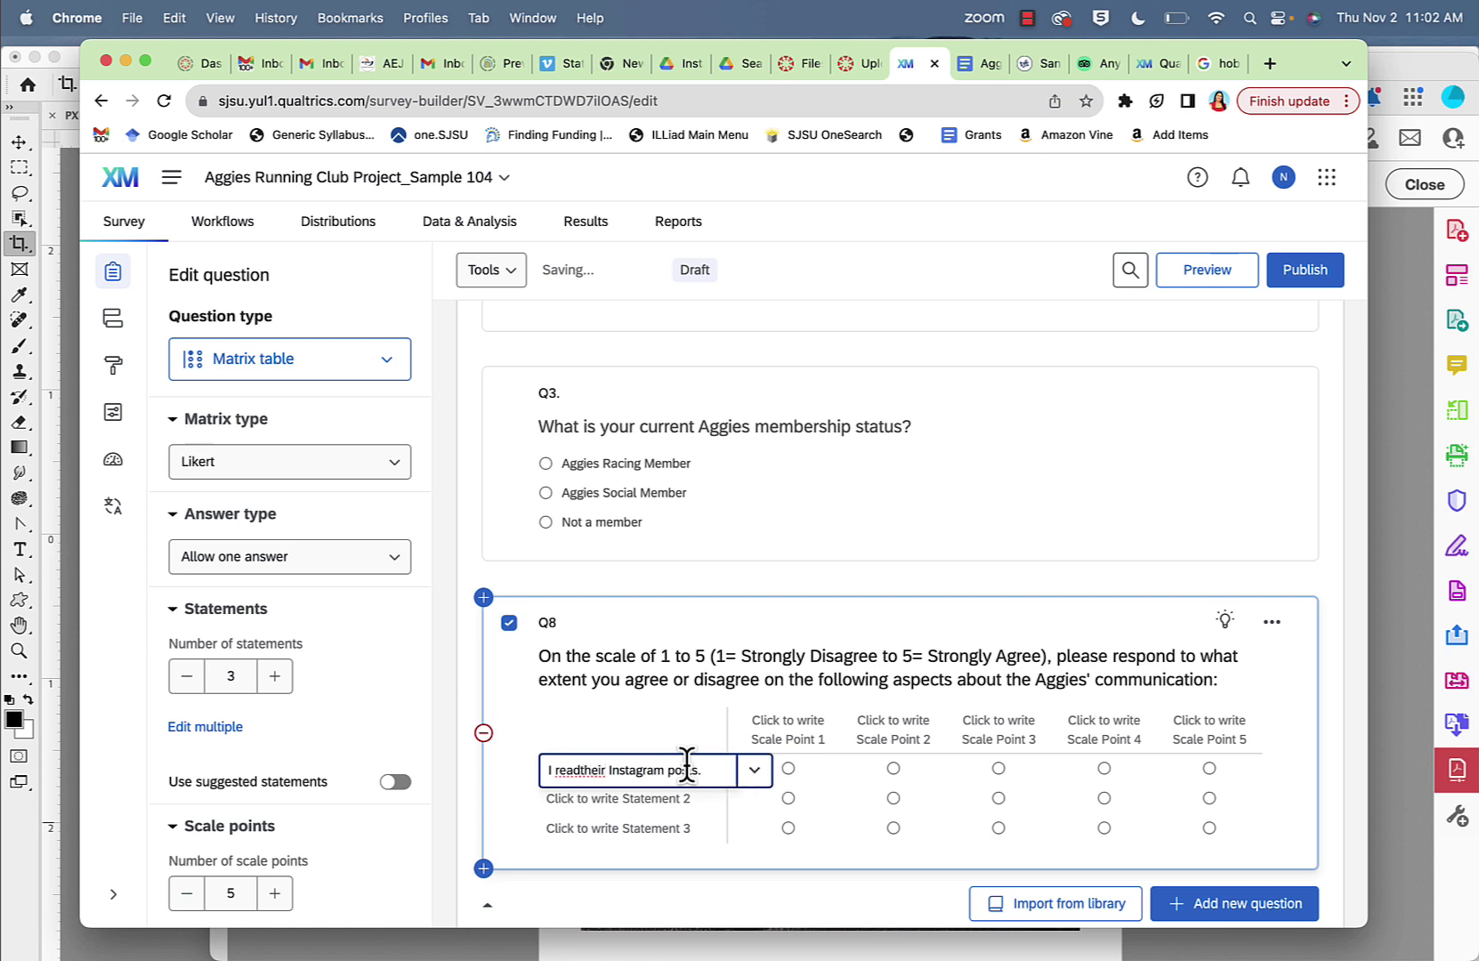
{"action": "key", "text": "BackSpace"}
{"action": "key", "text": "BackSpace"}
{"action": "key", "text": "BackSpace"}
{"action": "key", "text": "BackSpace"}
{"action": "key", "text": "BackSpace"}
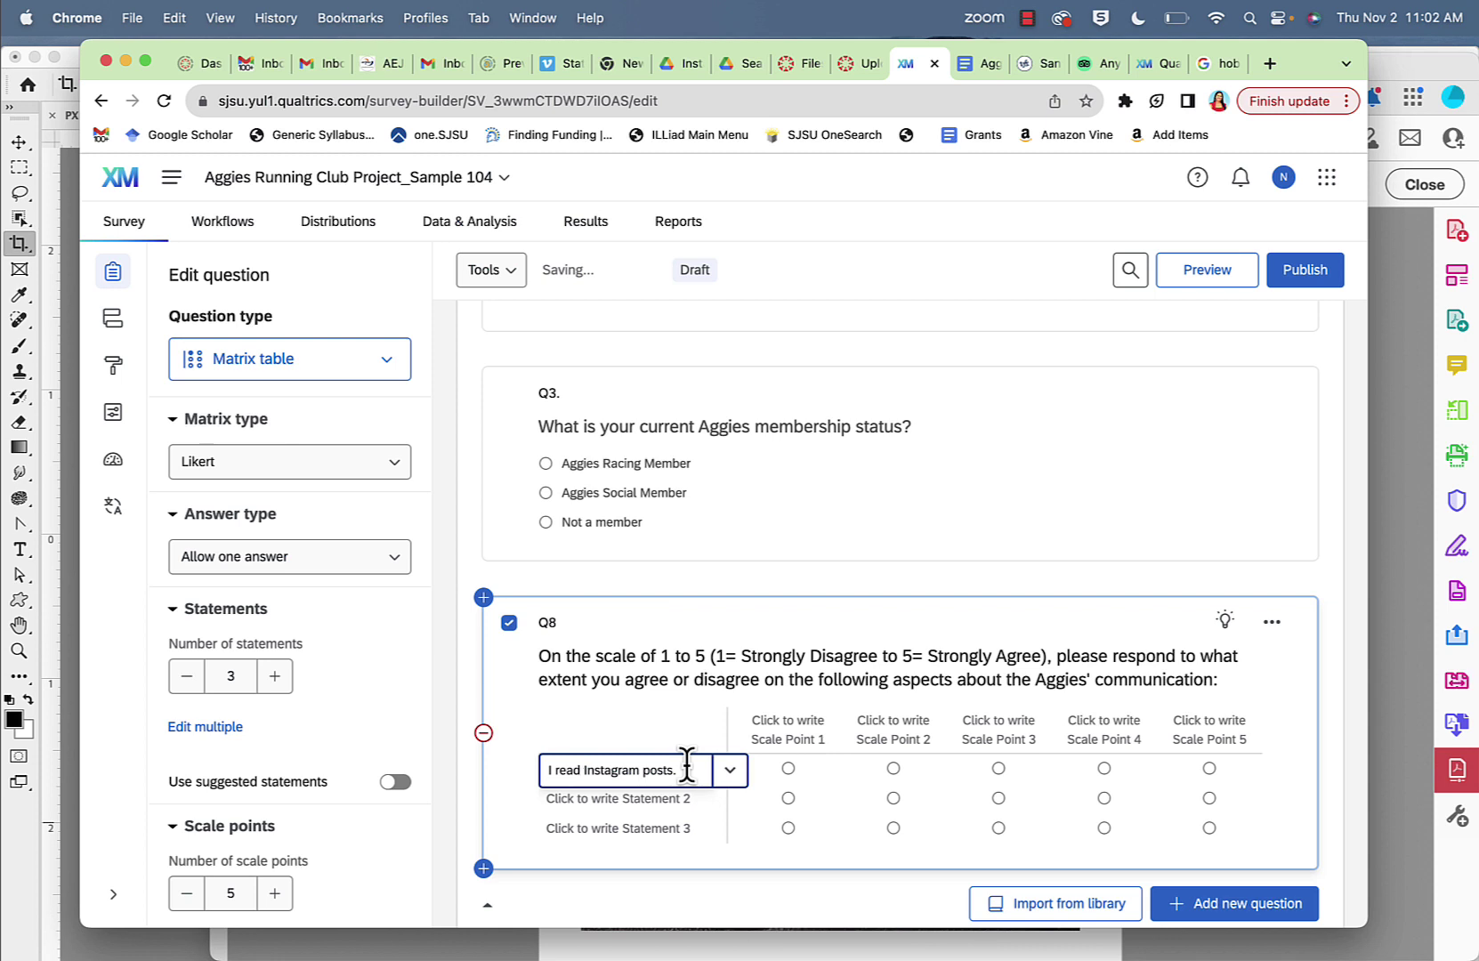
{"action": "type", "text": "their"}
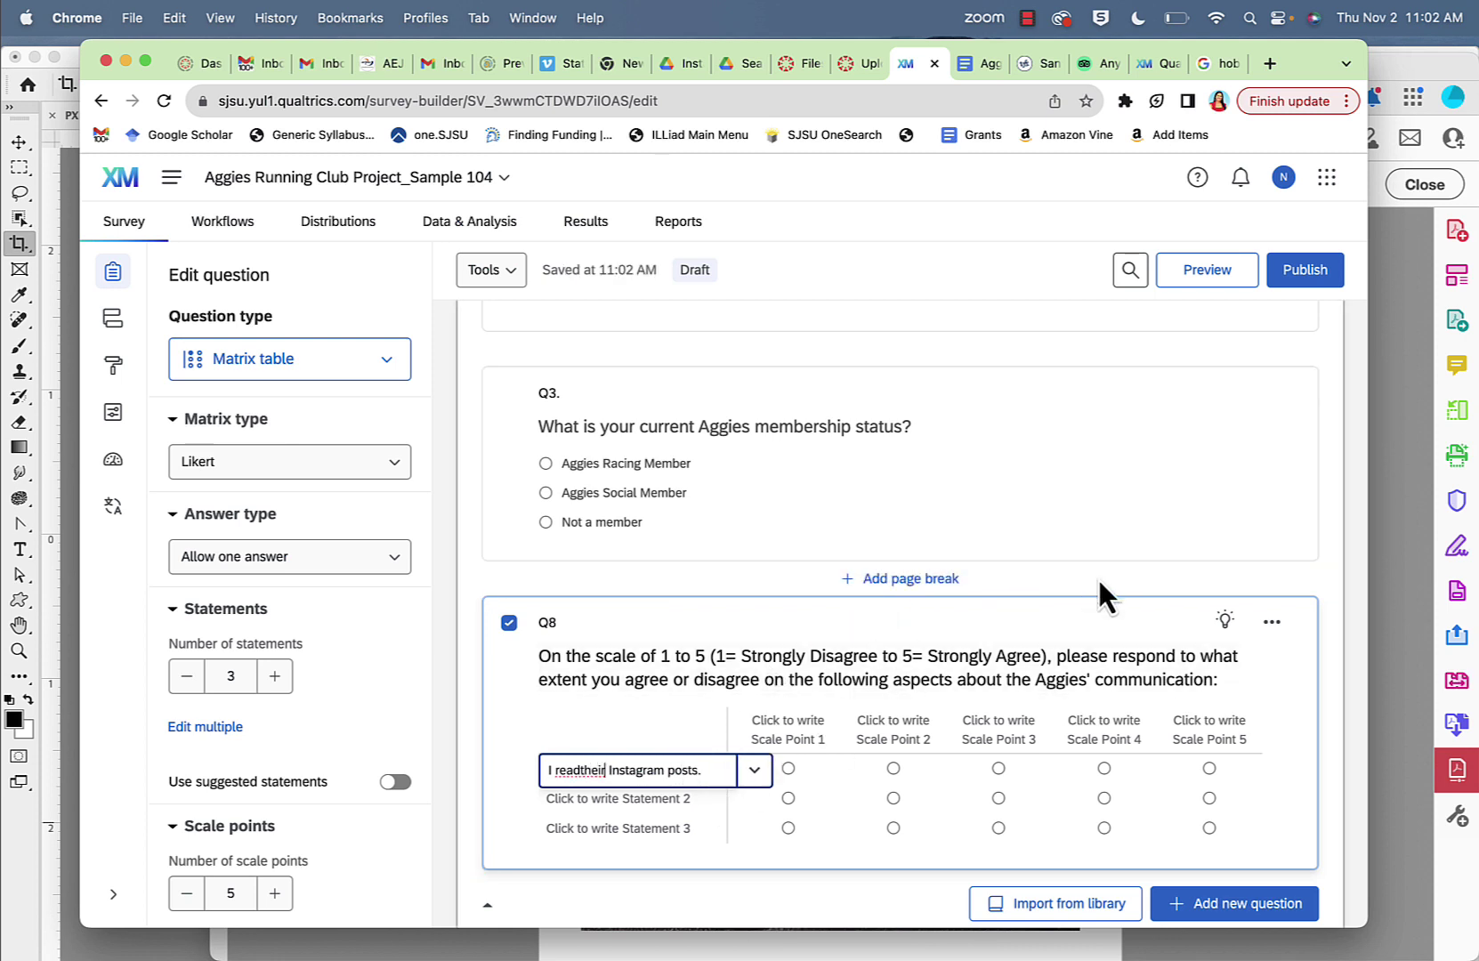
{"action": "left_click", "coordinate": [1320, 571]}
{"action": "left_click", "coordinate": [642, 781]}
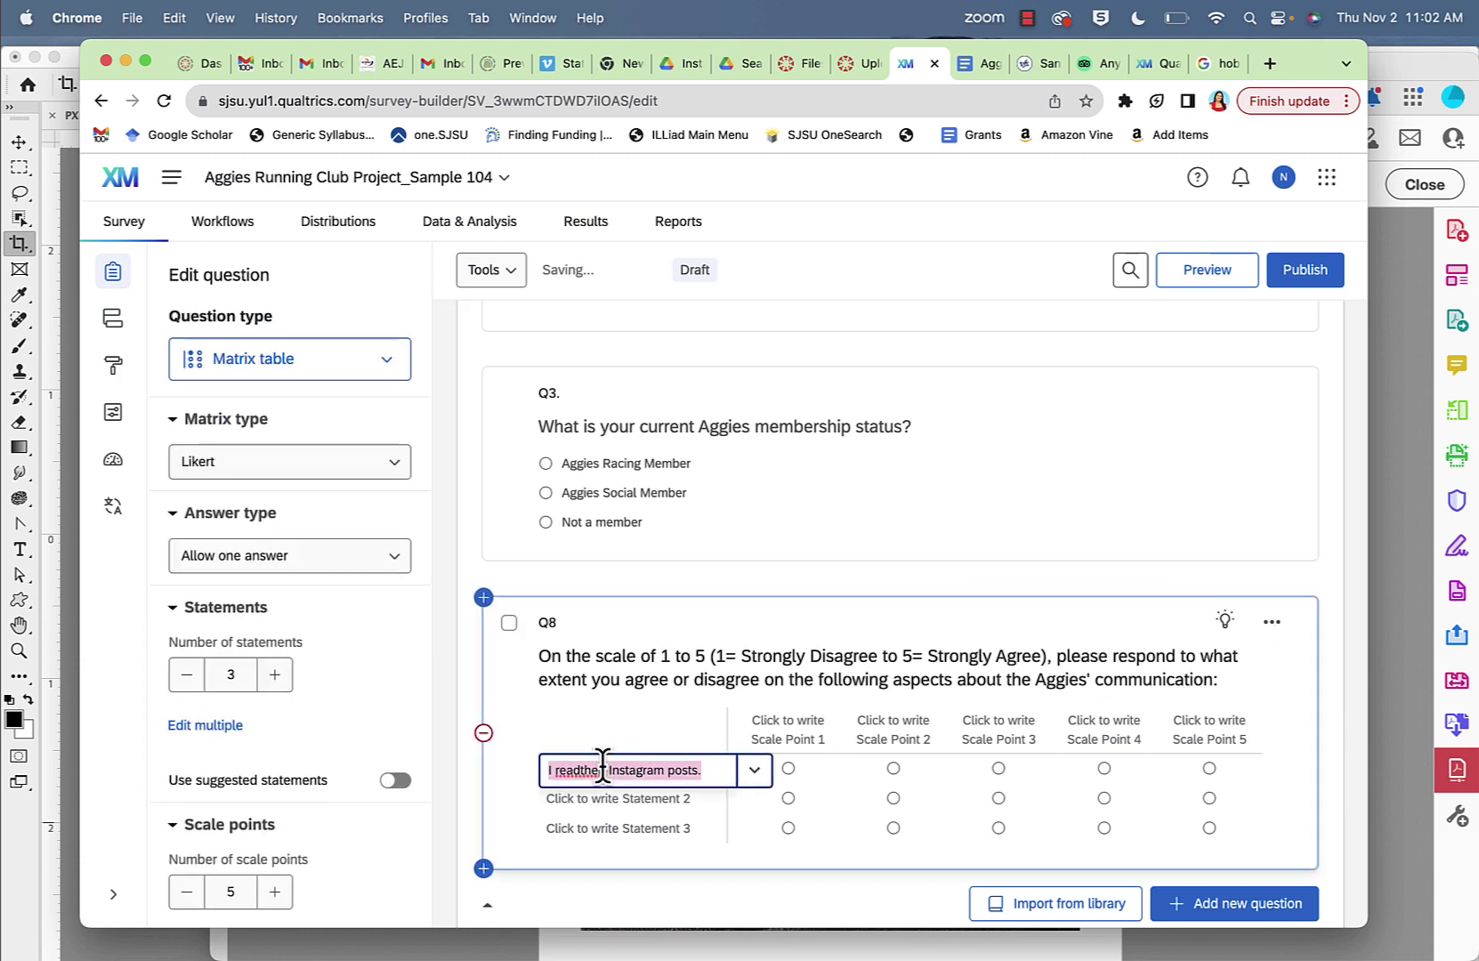
{"action": "left_click", "coordinate": [580, 771]}
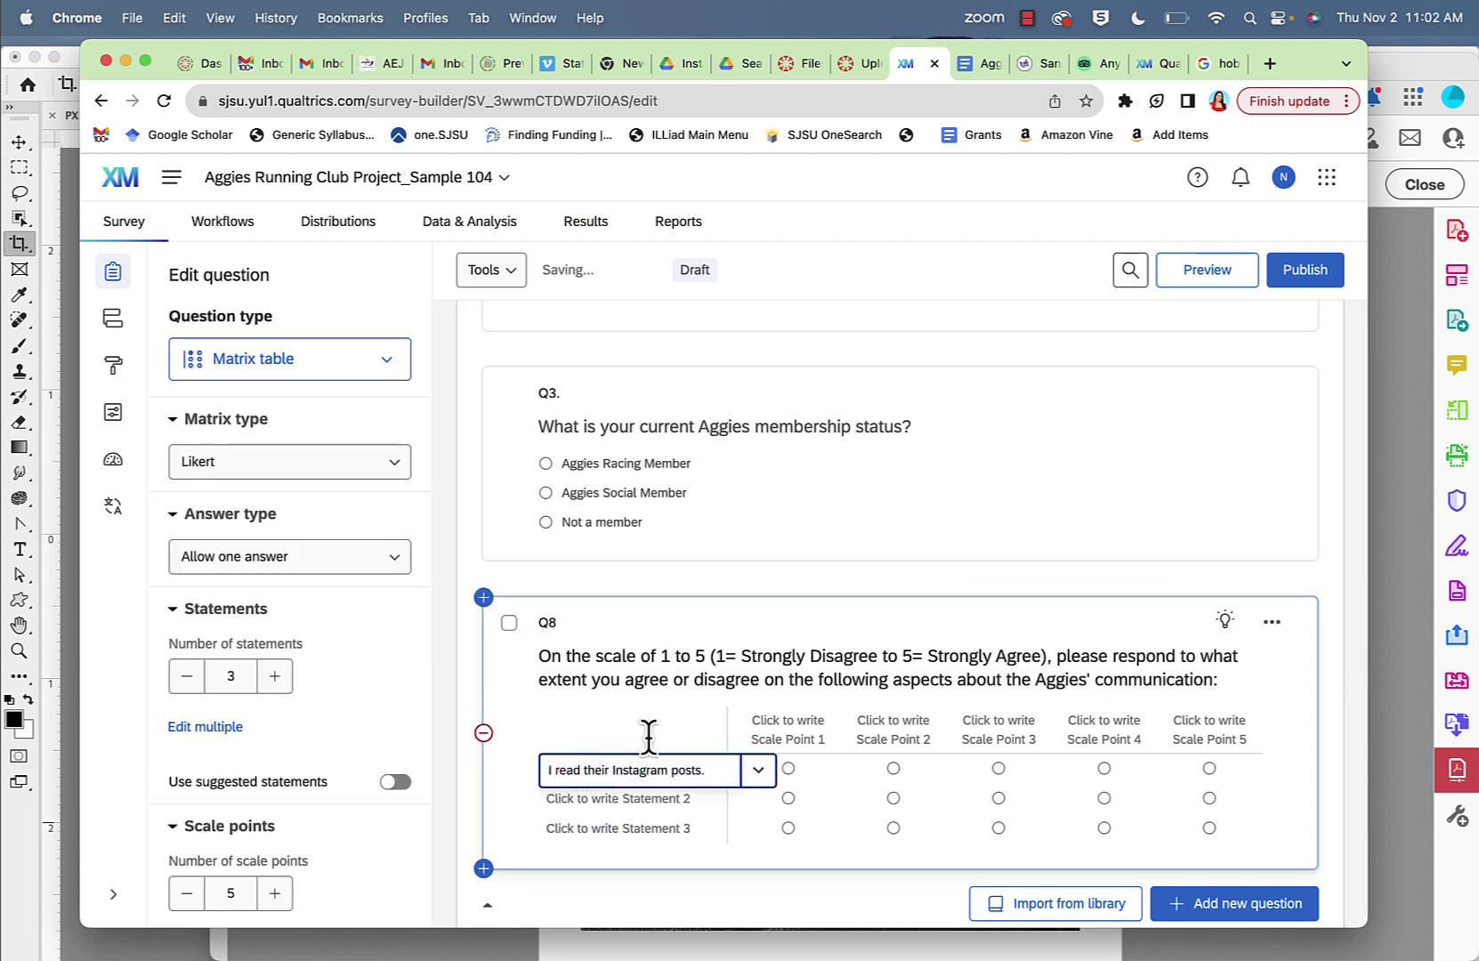
{"action": "left_click", "coordinate": [1323, 572]}
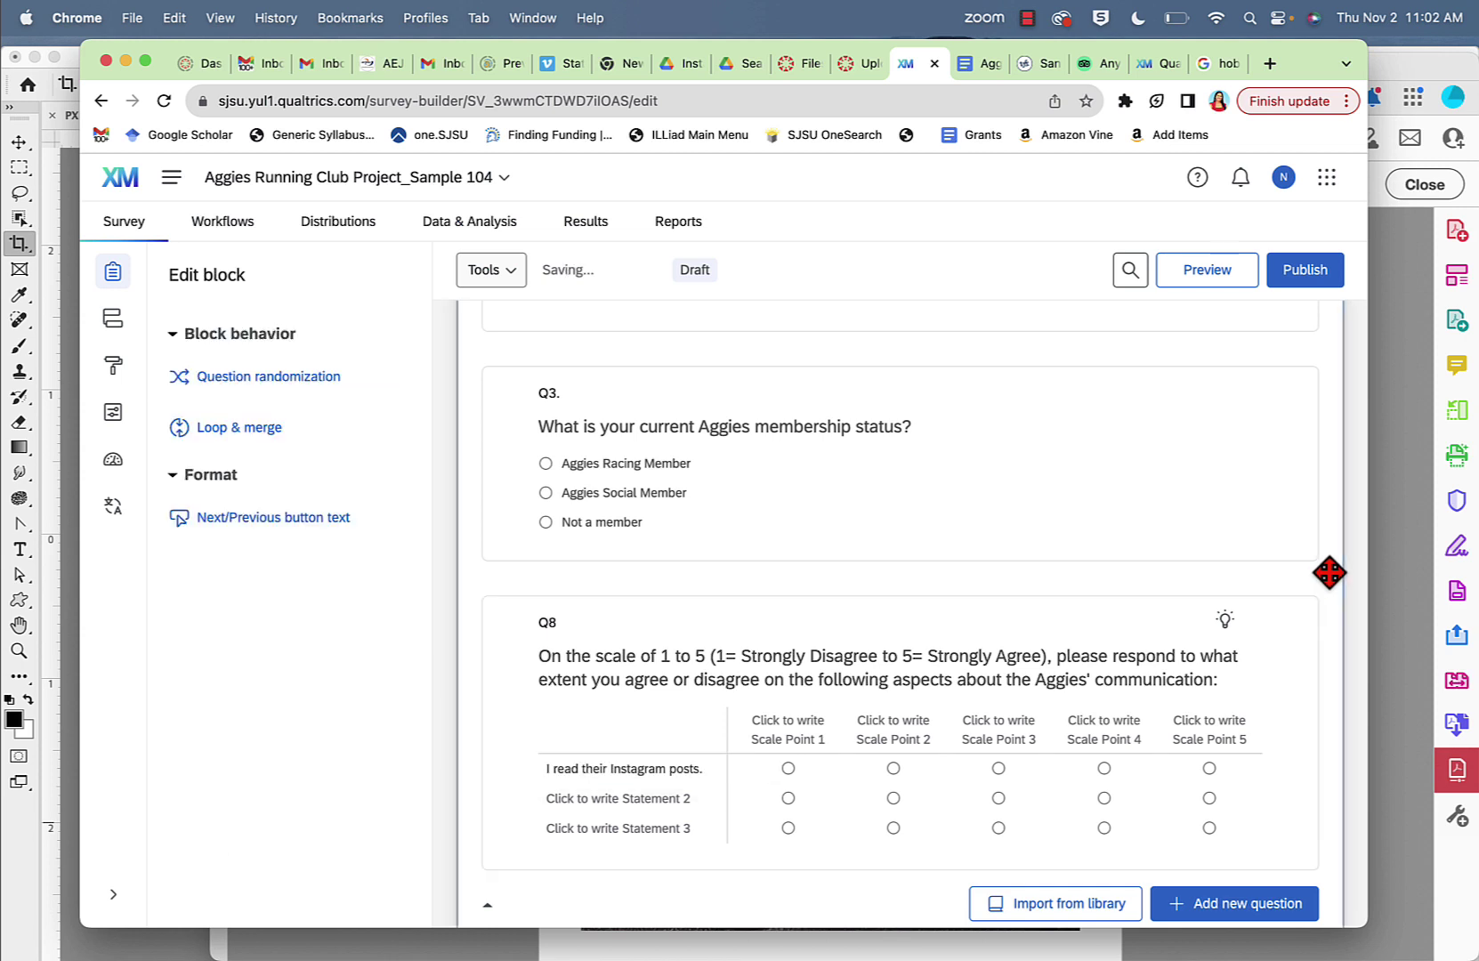
Step: Label Scale Point 1 'Strongly disagree' and accept the suggested agree/disagree label set
{"action": "left_click", "coordinate": [791, 741]}
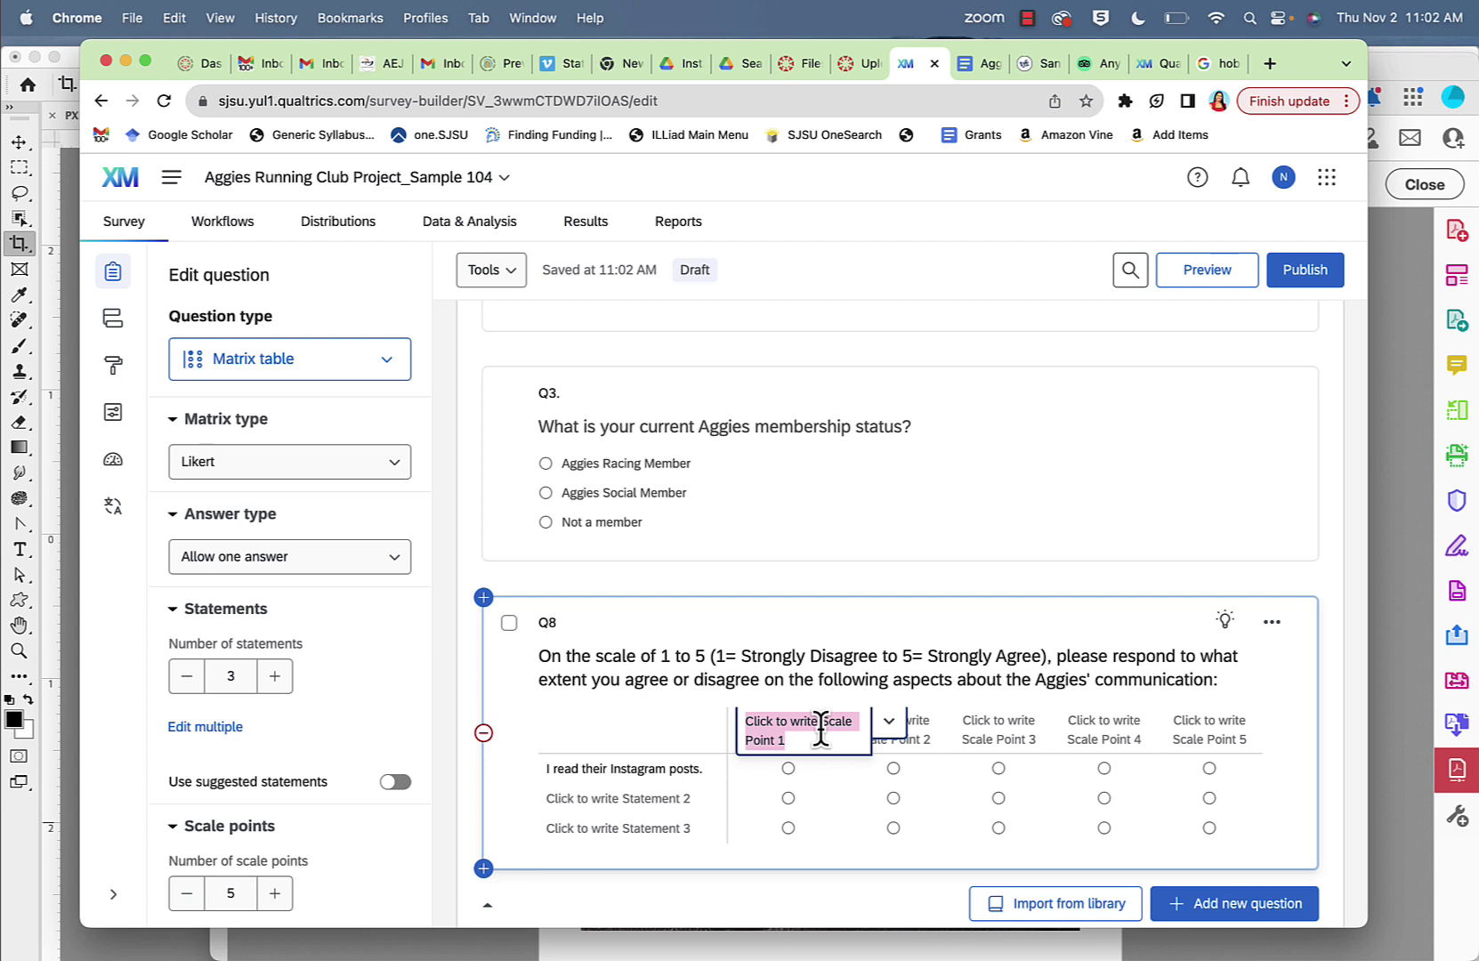
{"action": "type", "text": "Stron"}
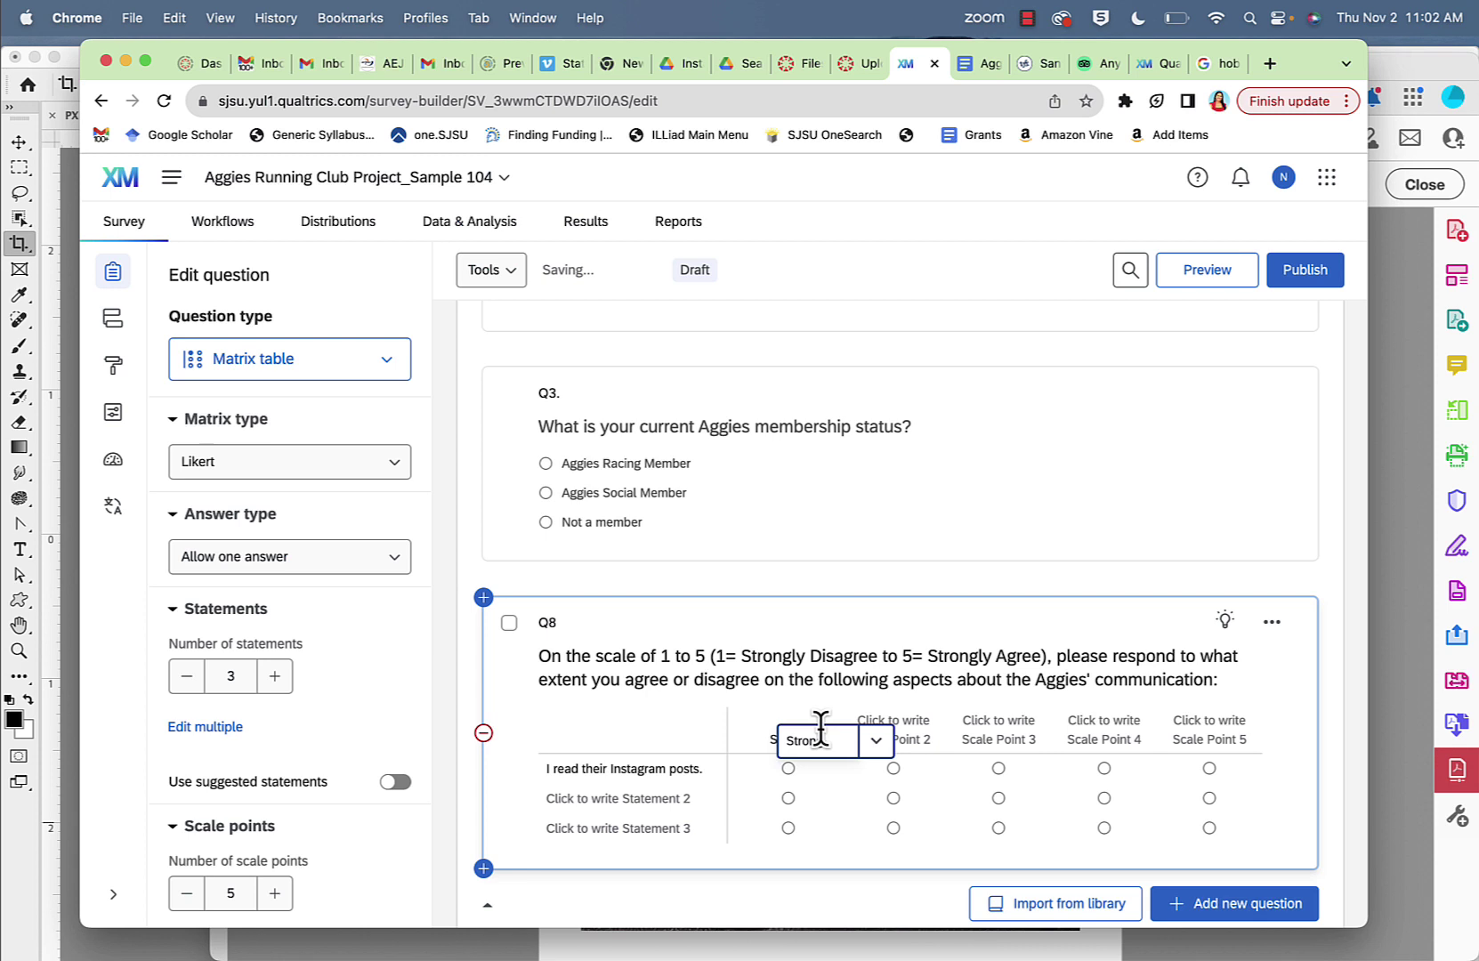
{"action": "type", "text": "gly disagree"}
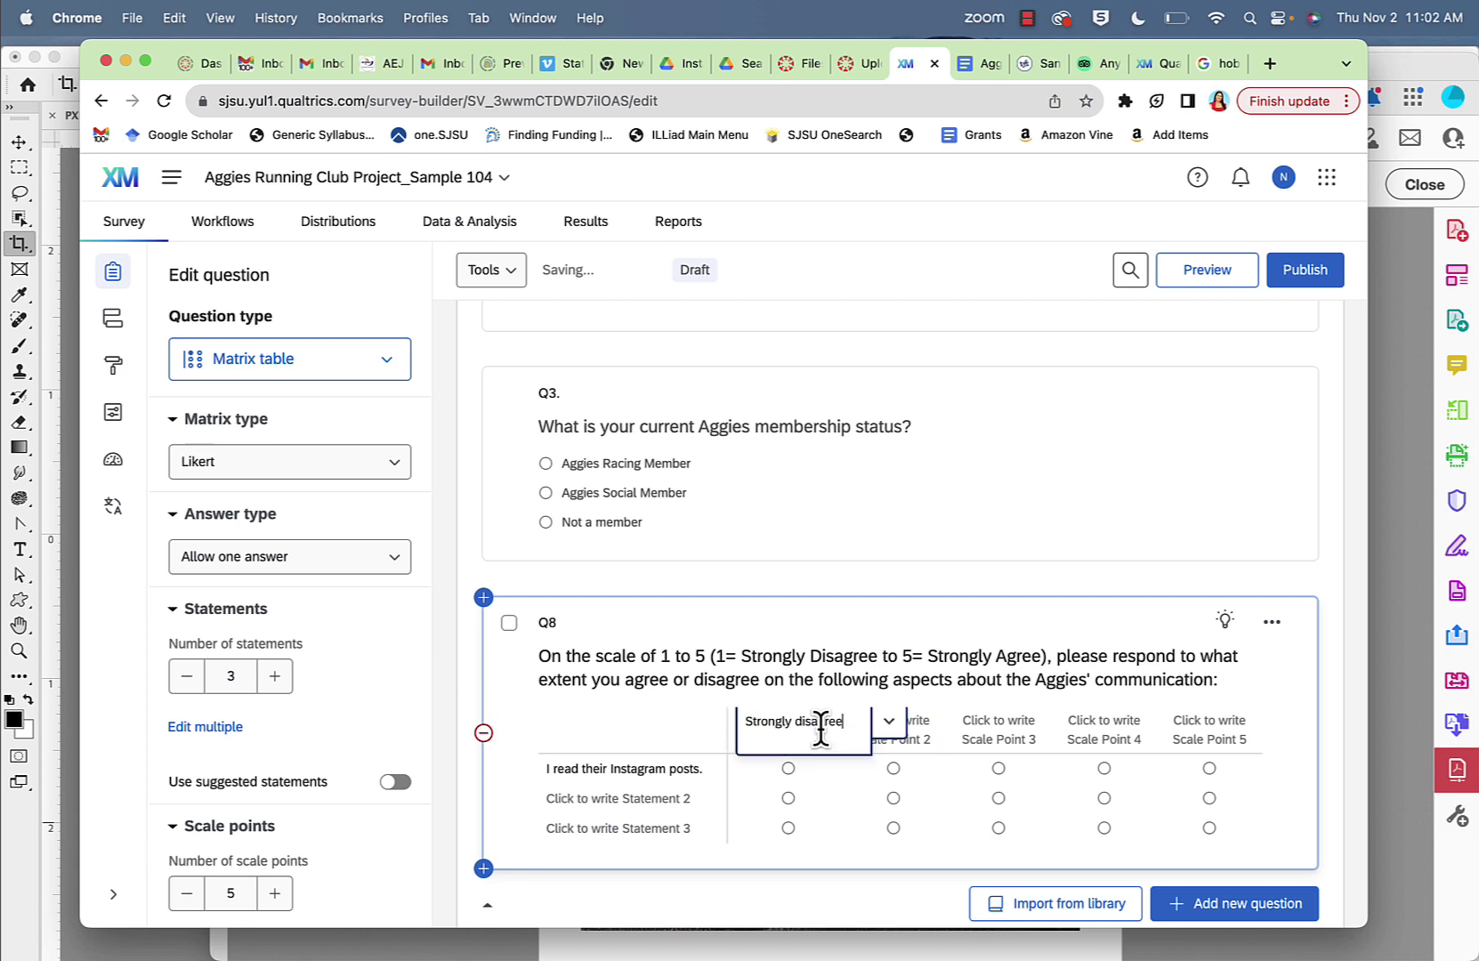
{"action": "key", "text": "Return"}
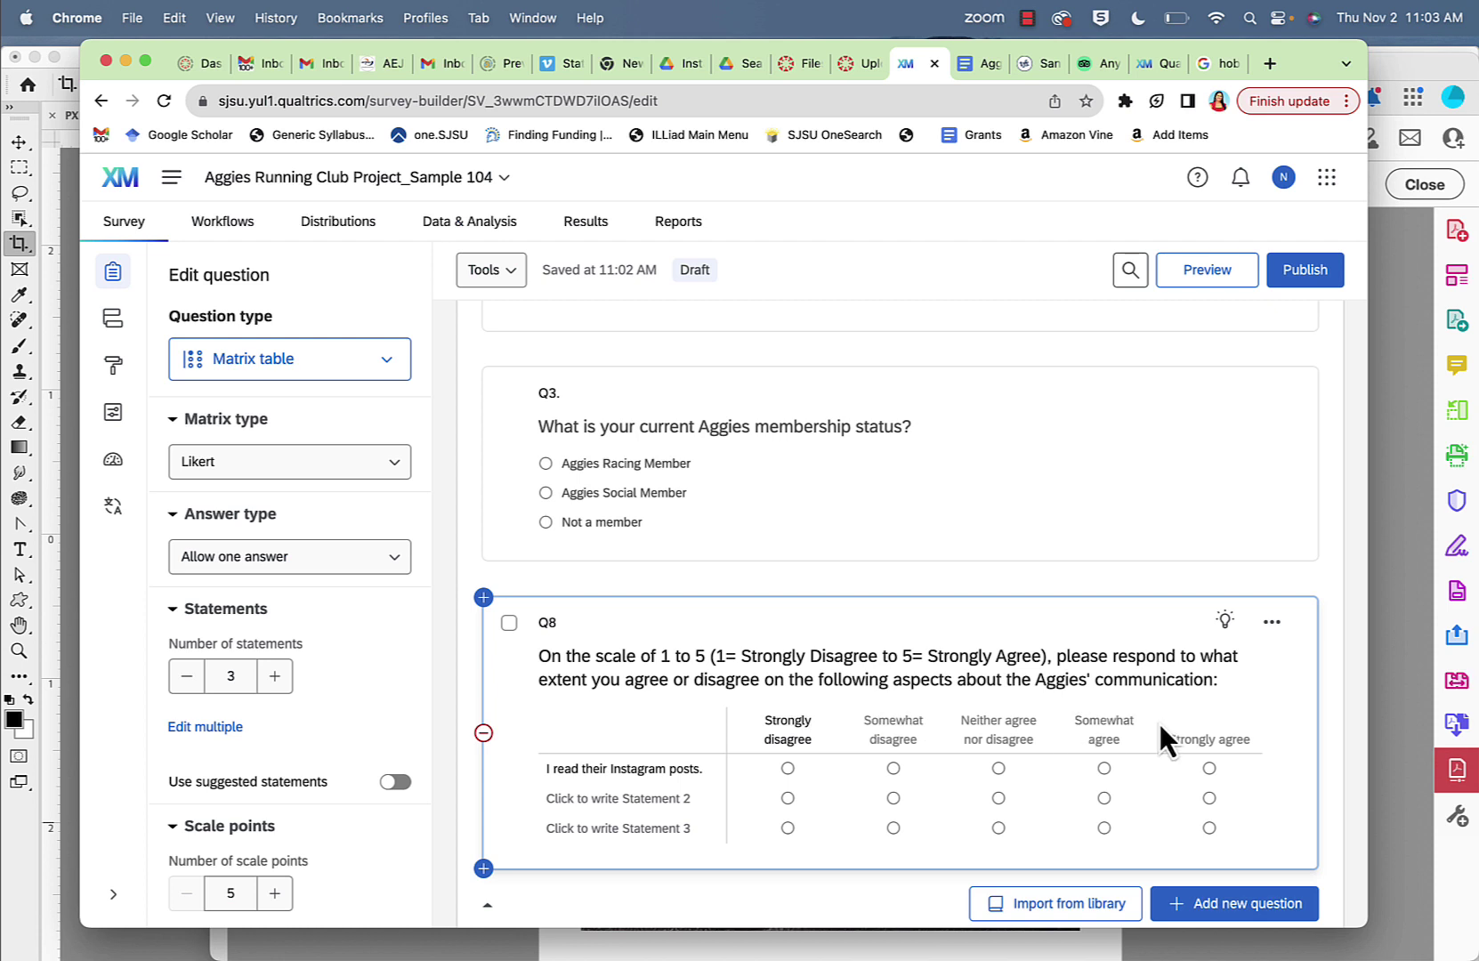
Step: Label the first scale point 'Strongly disagree <1>' and check its scale point options
{"action": "left_click", "coordinate": [791, 741]}
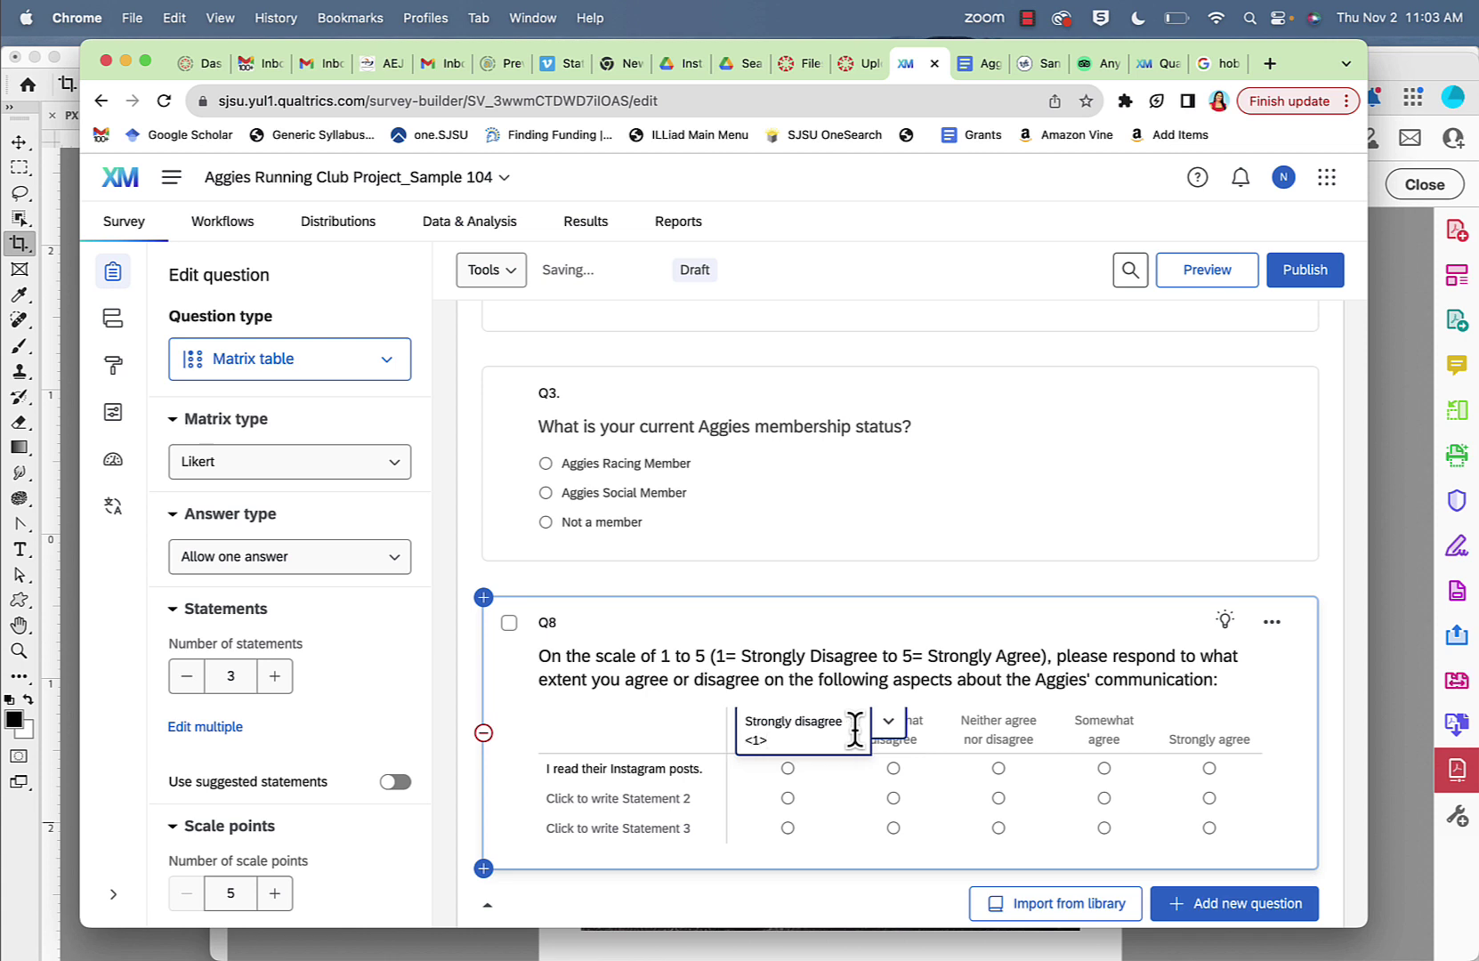
{"action": "left_click", "coordinate": [1320, 630]}
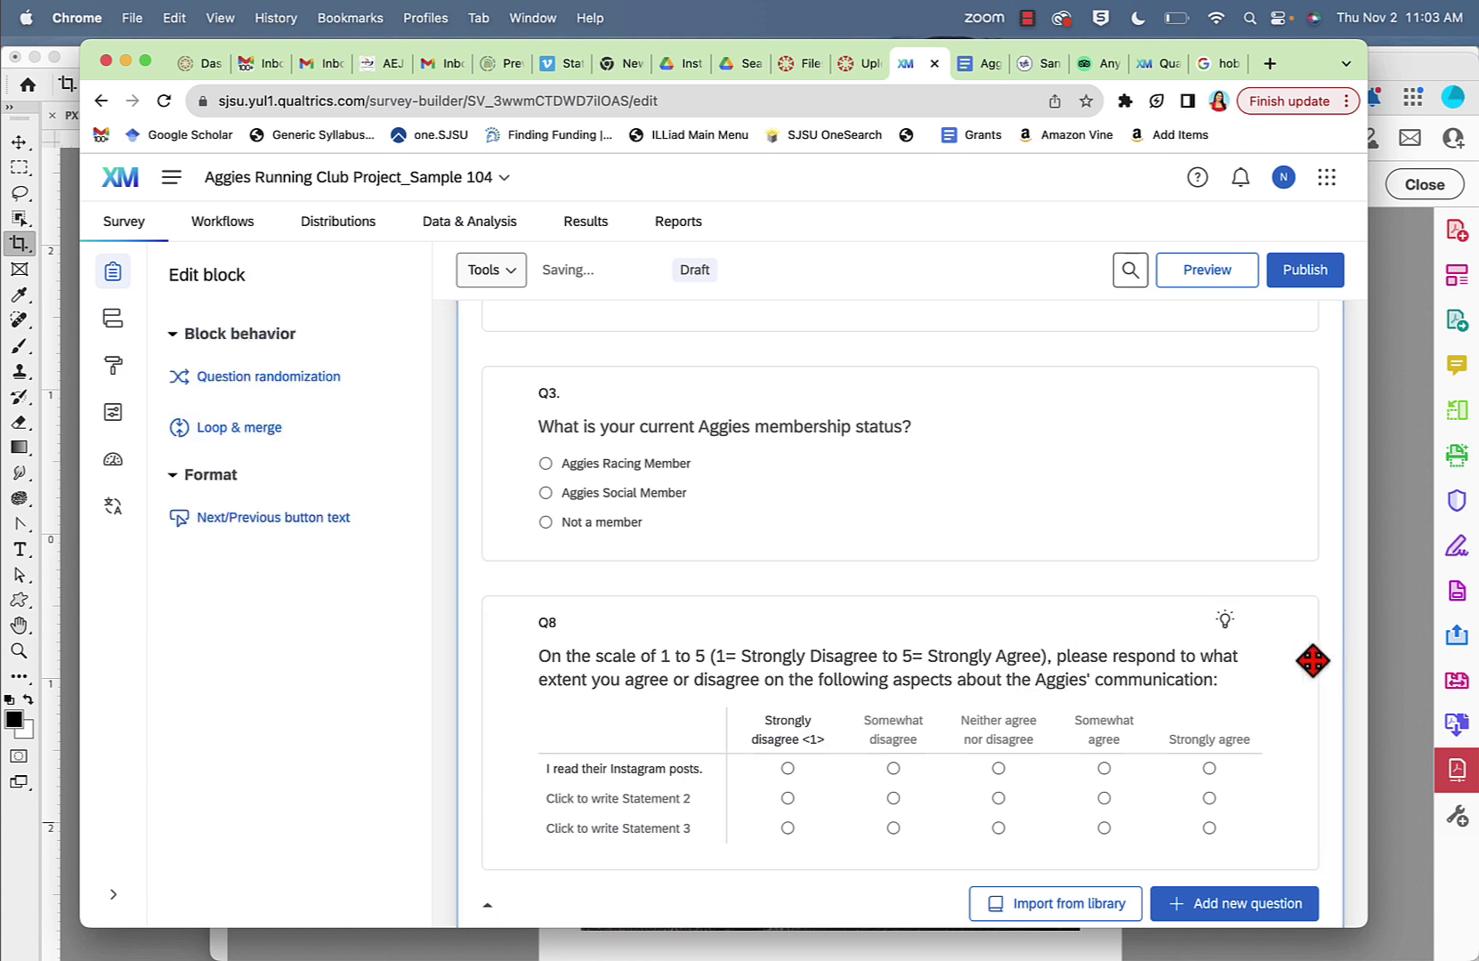
{"action": "left_click", "coordinate": [812, 756]}
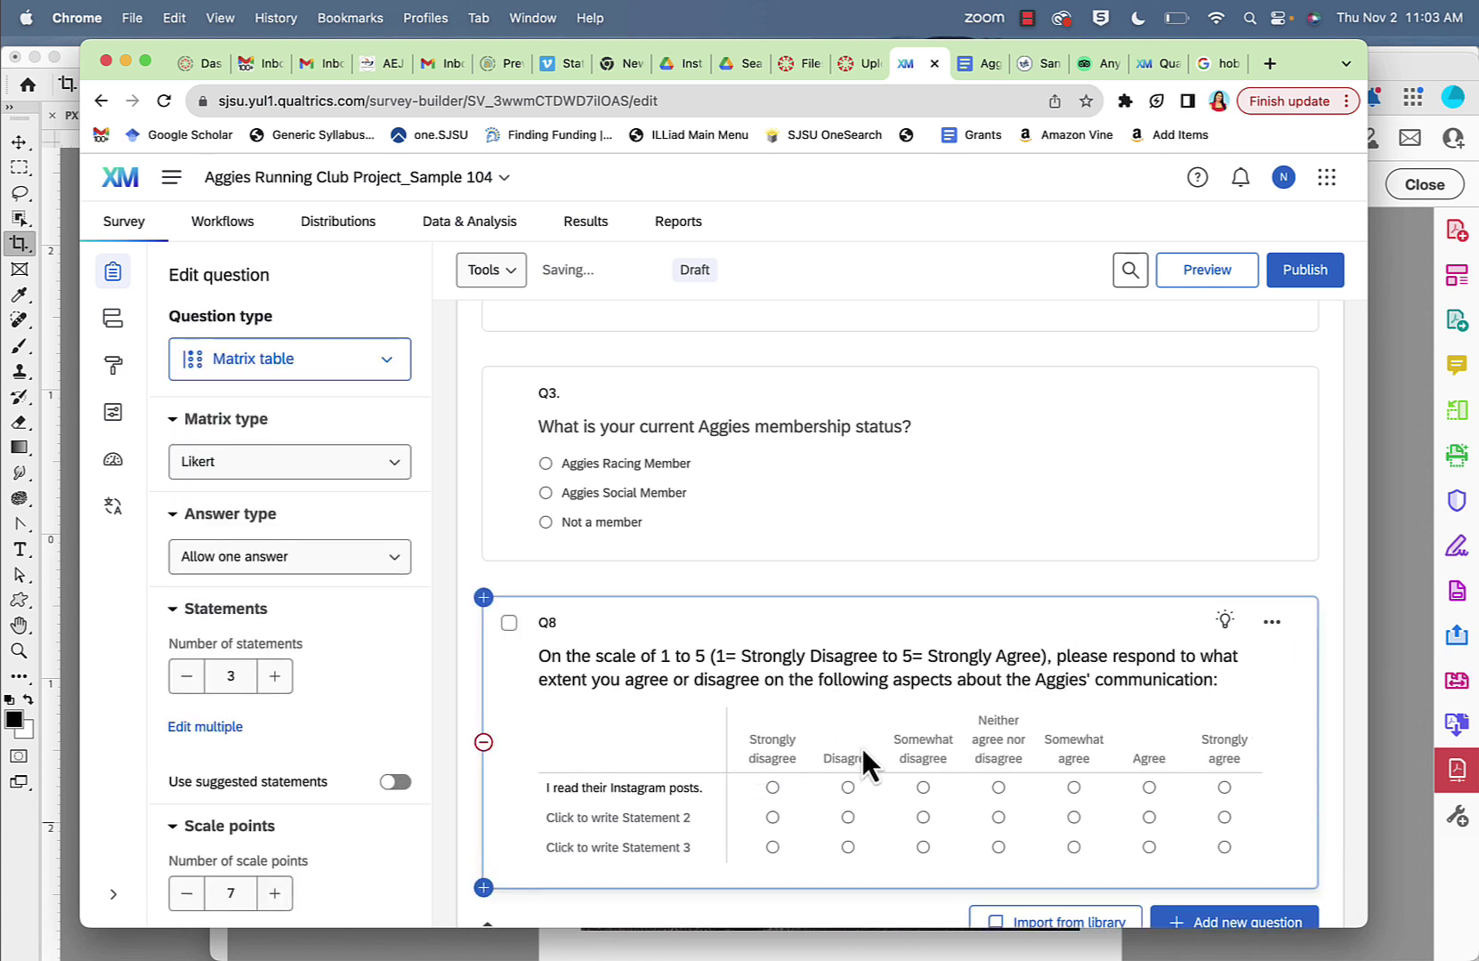
{"action": "left_click", "coordinate": [794, 754]}
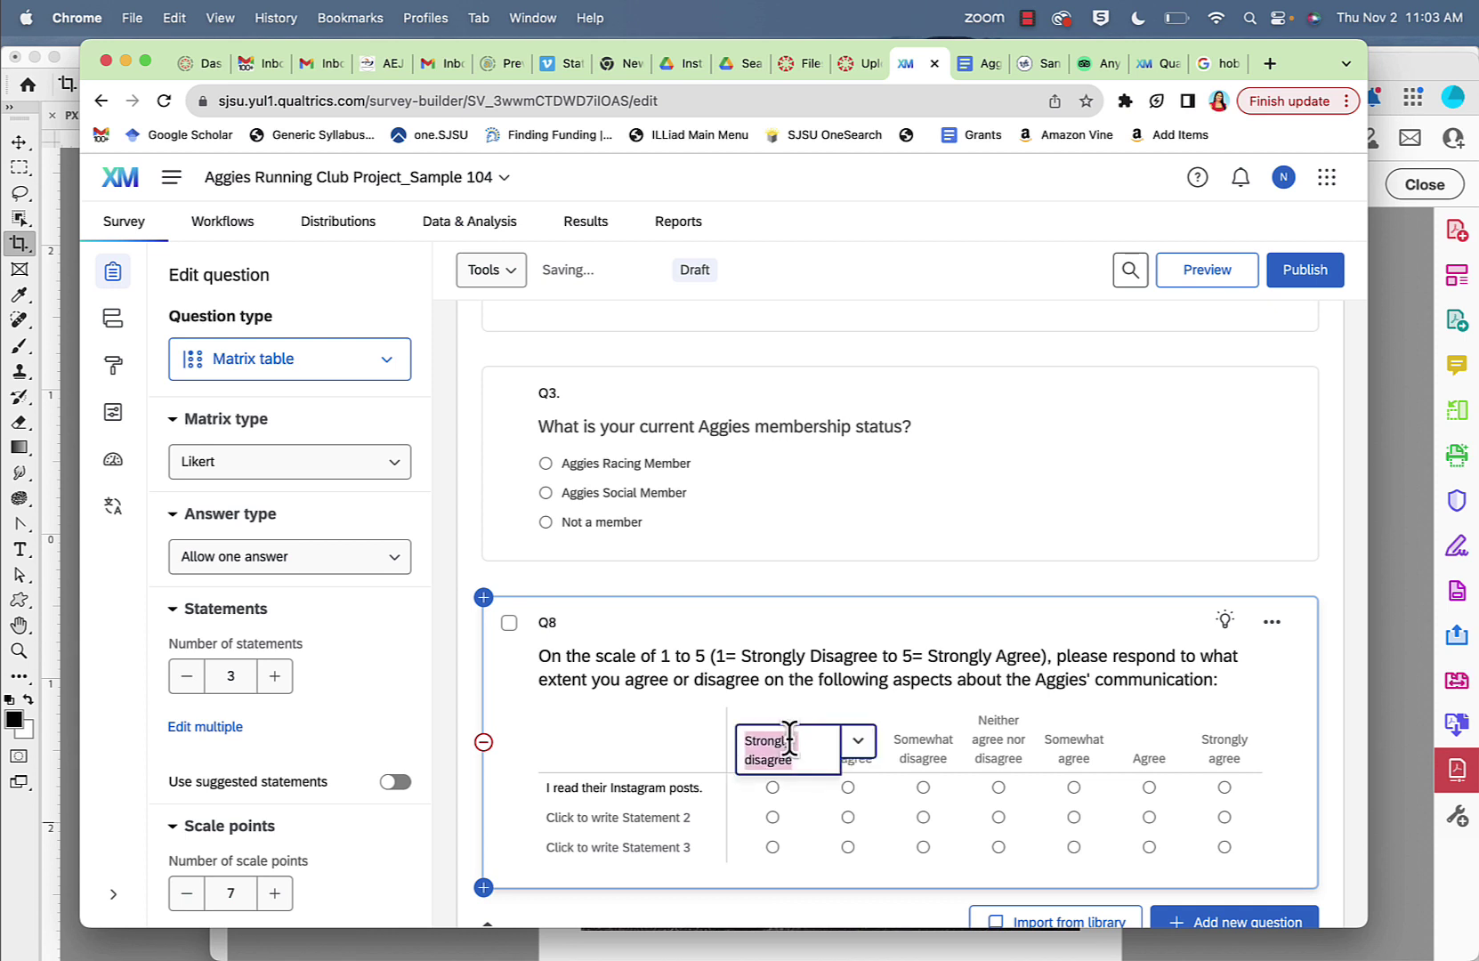
{"action": "left_click", "coordinate": [857, 742]}
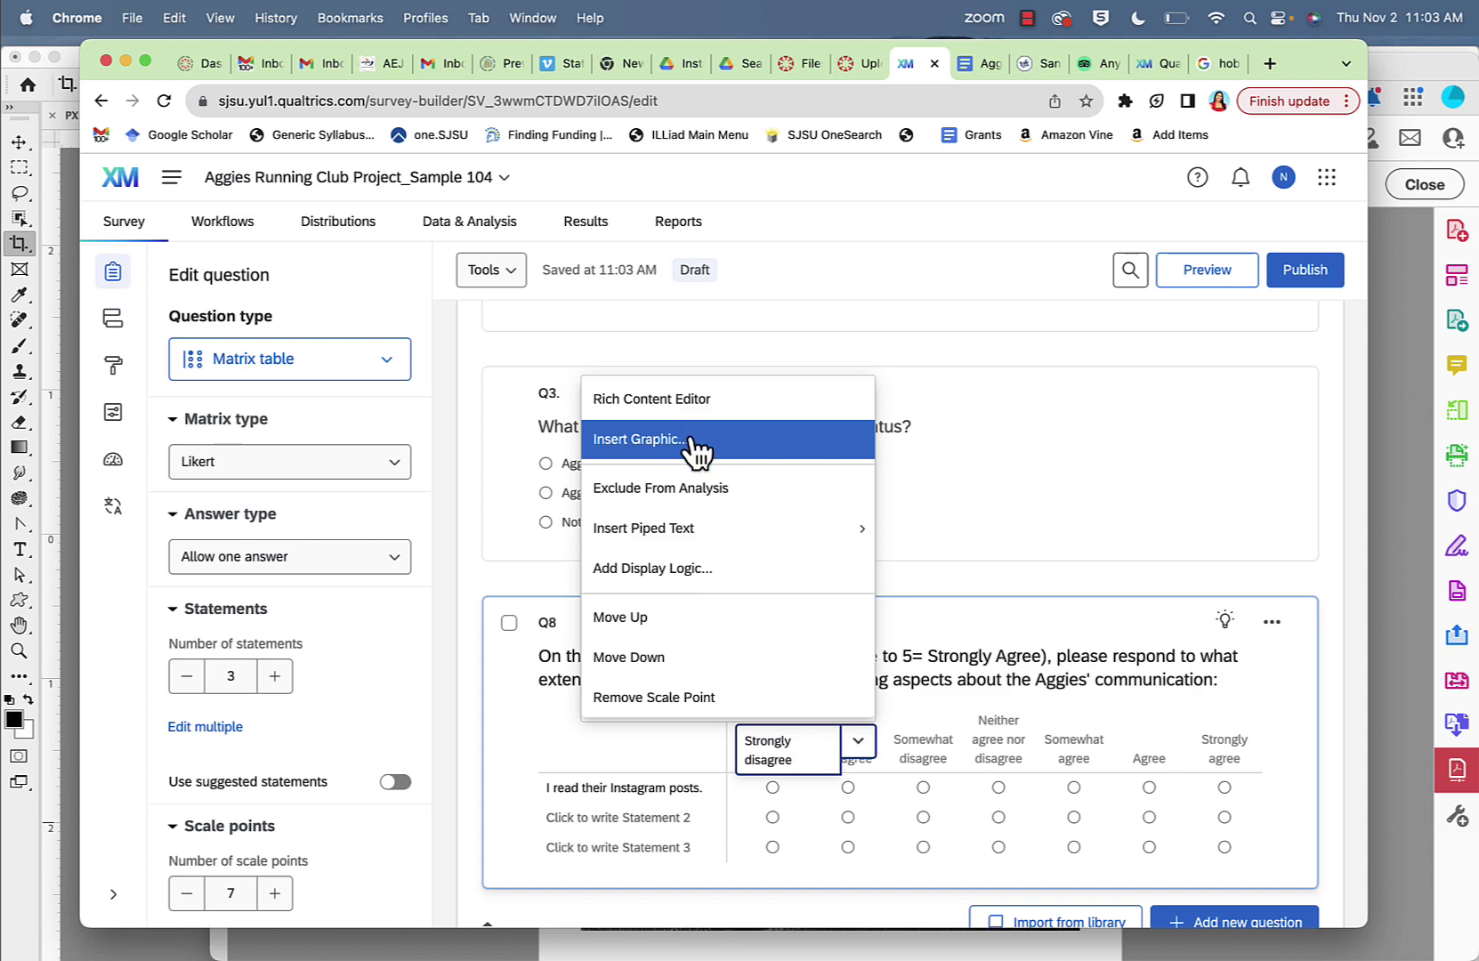
{"action": "mouse_move", "coordinate": [703, 544]}
{"action": "left_click", "coordinate": [1330, 640]}
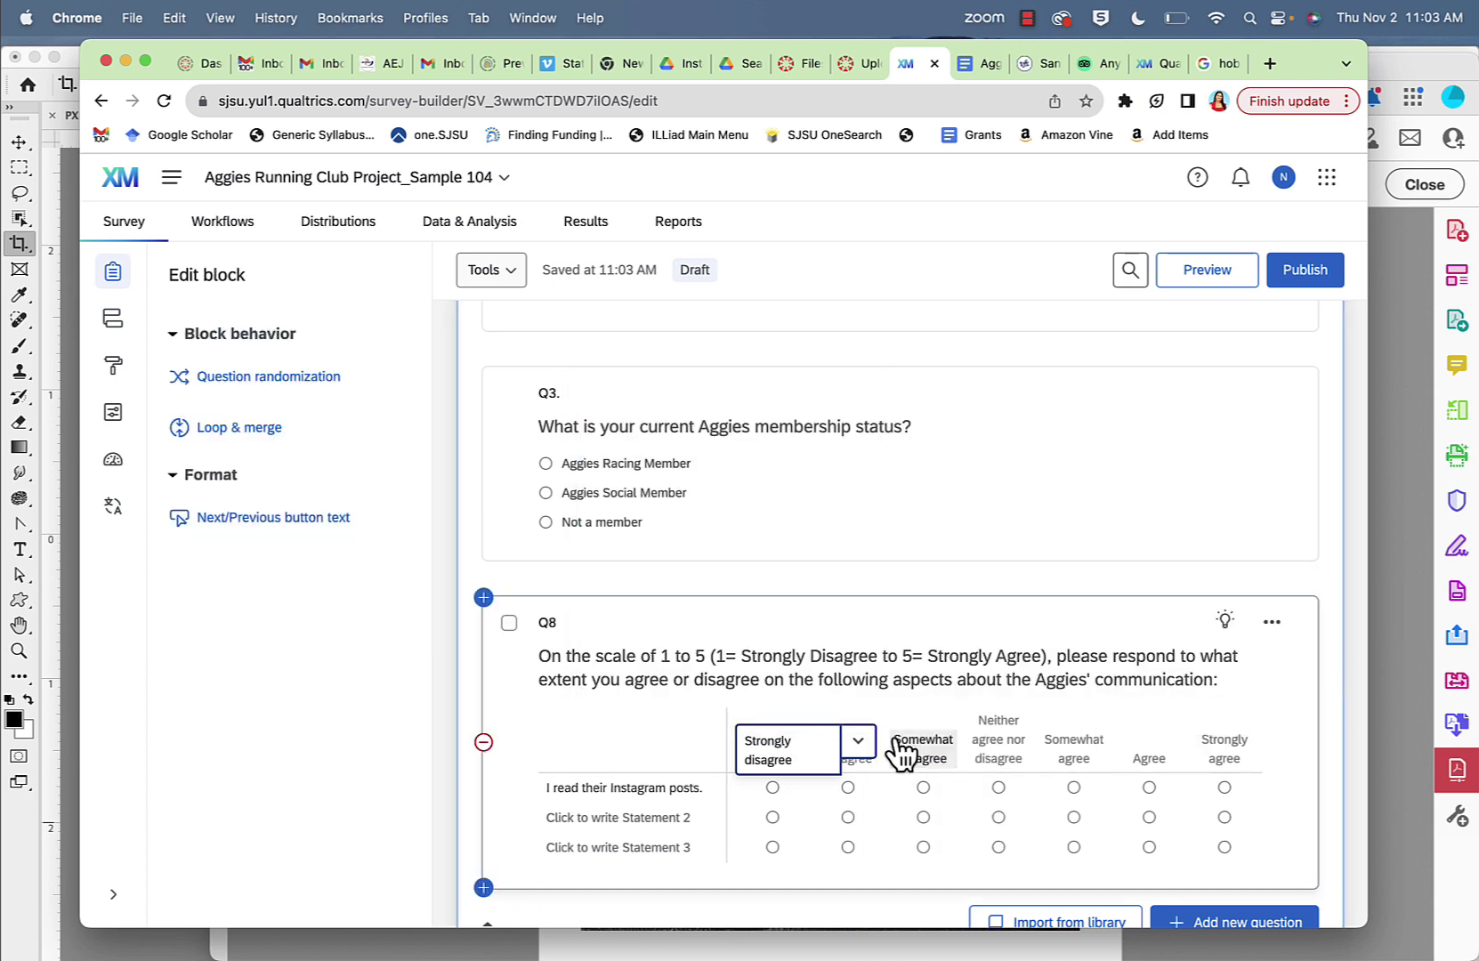
{"action": "left_click", "coordinate": [789, 745]}
{"action": "left_click", "coordinate": [1330, 567]}
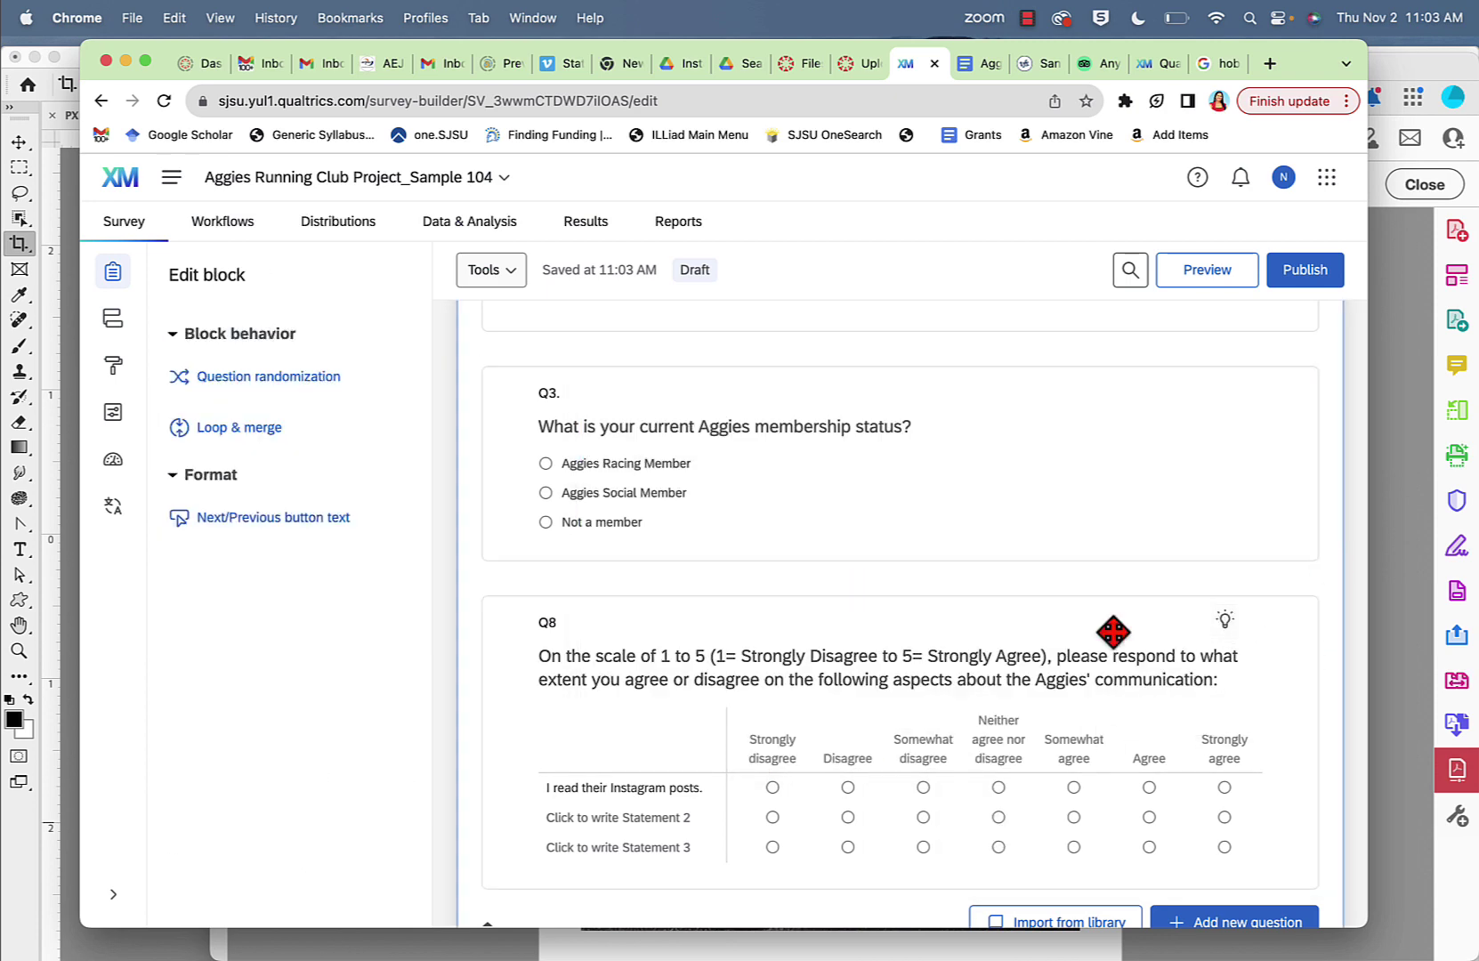
Step: Fix the first scale label to read 'Strongly disagree (1)', replacing the angle bracket
{"action": "left_click", "coordinate": [772, 754]}
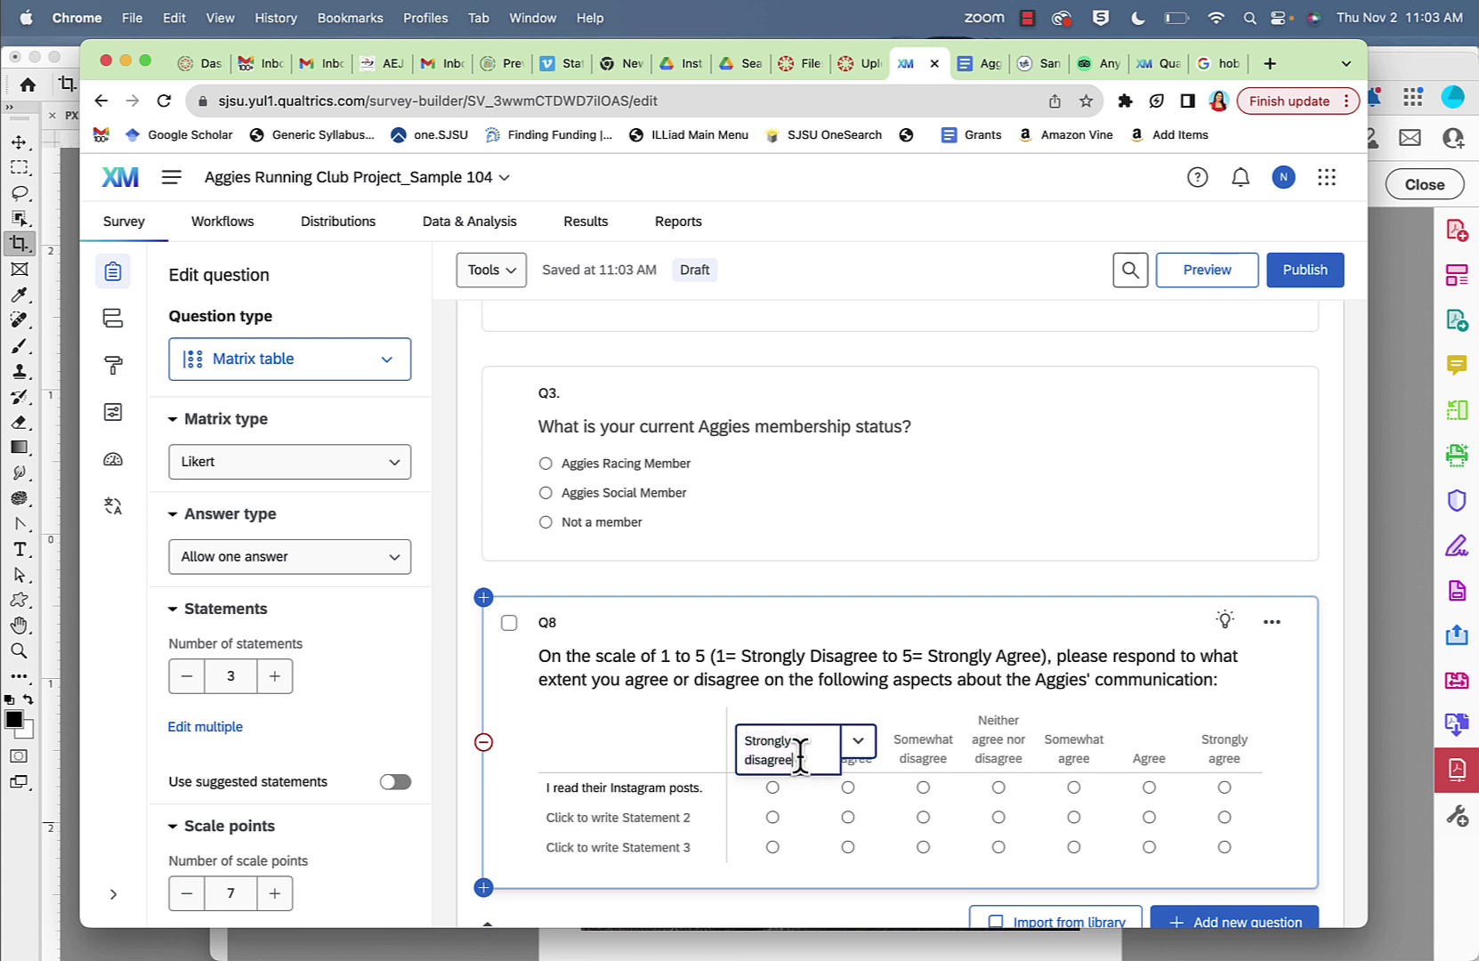
{"action": "left_click", "coordinate": [800, 757]}
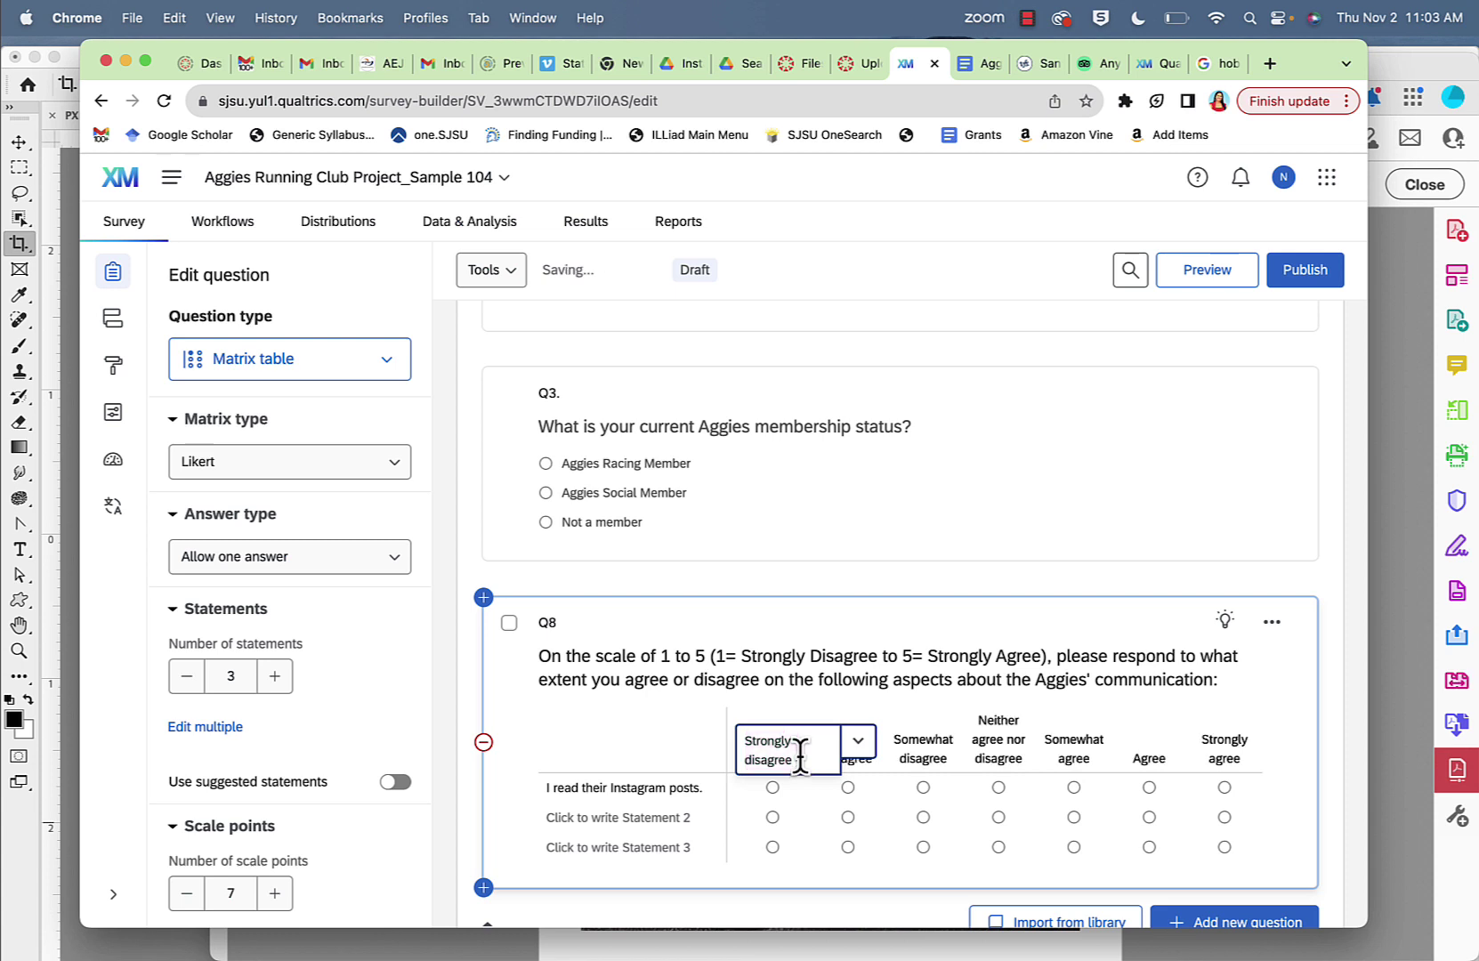
{"action": "key", "text": "Return"}
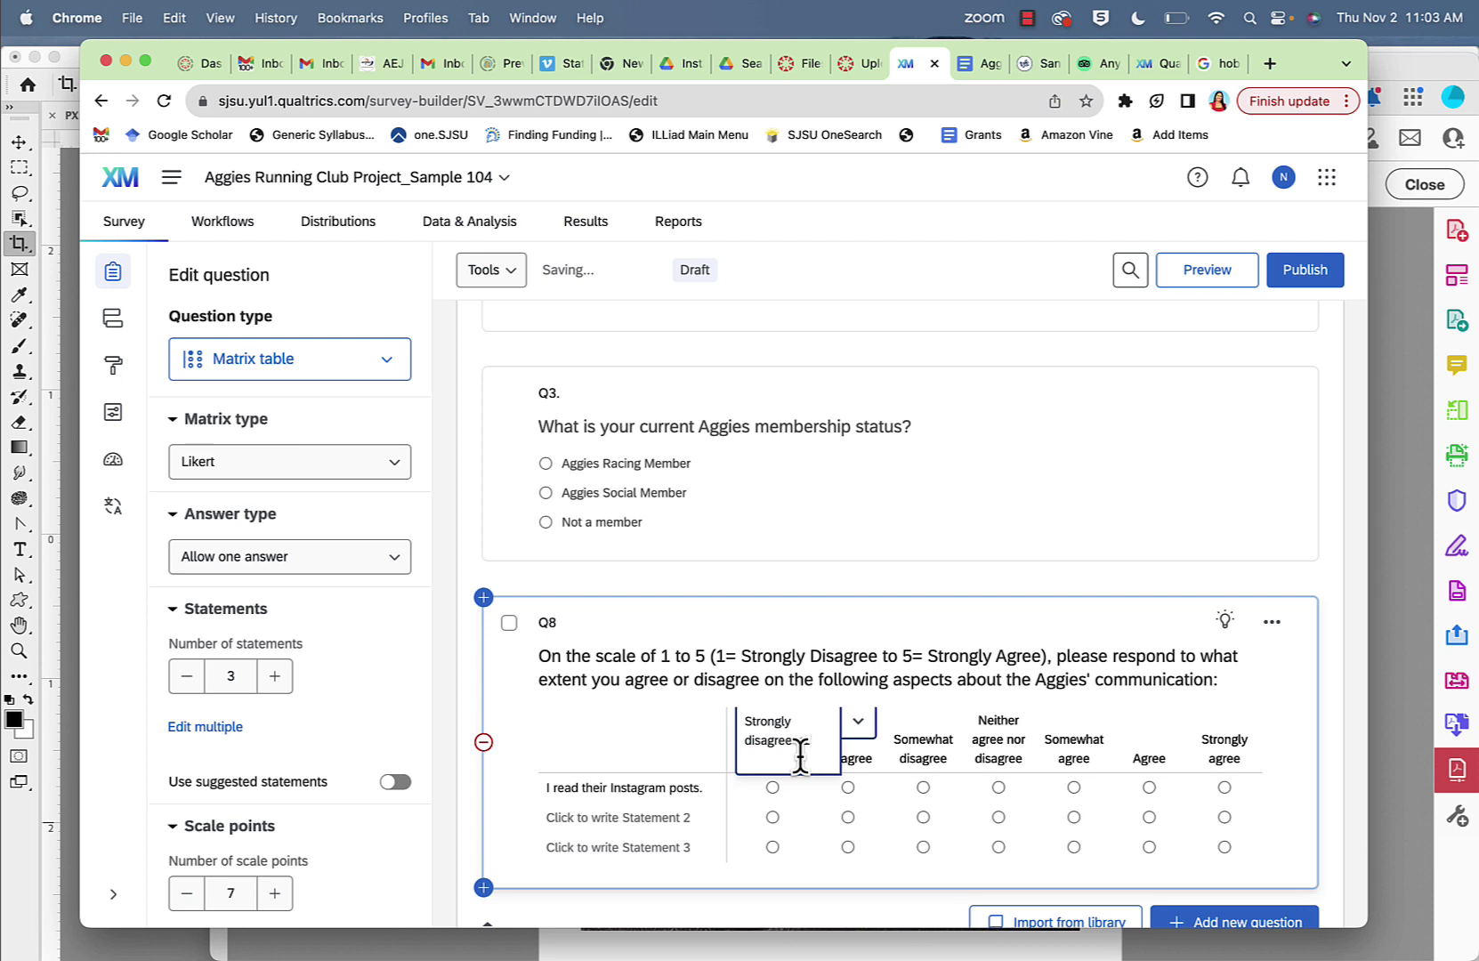
{"action": "key", "text": "Return"}
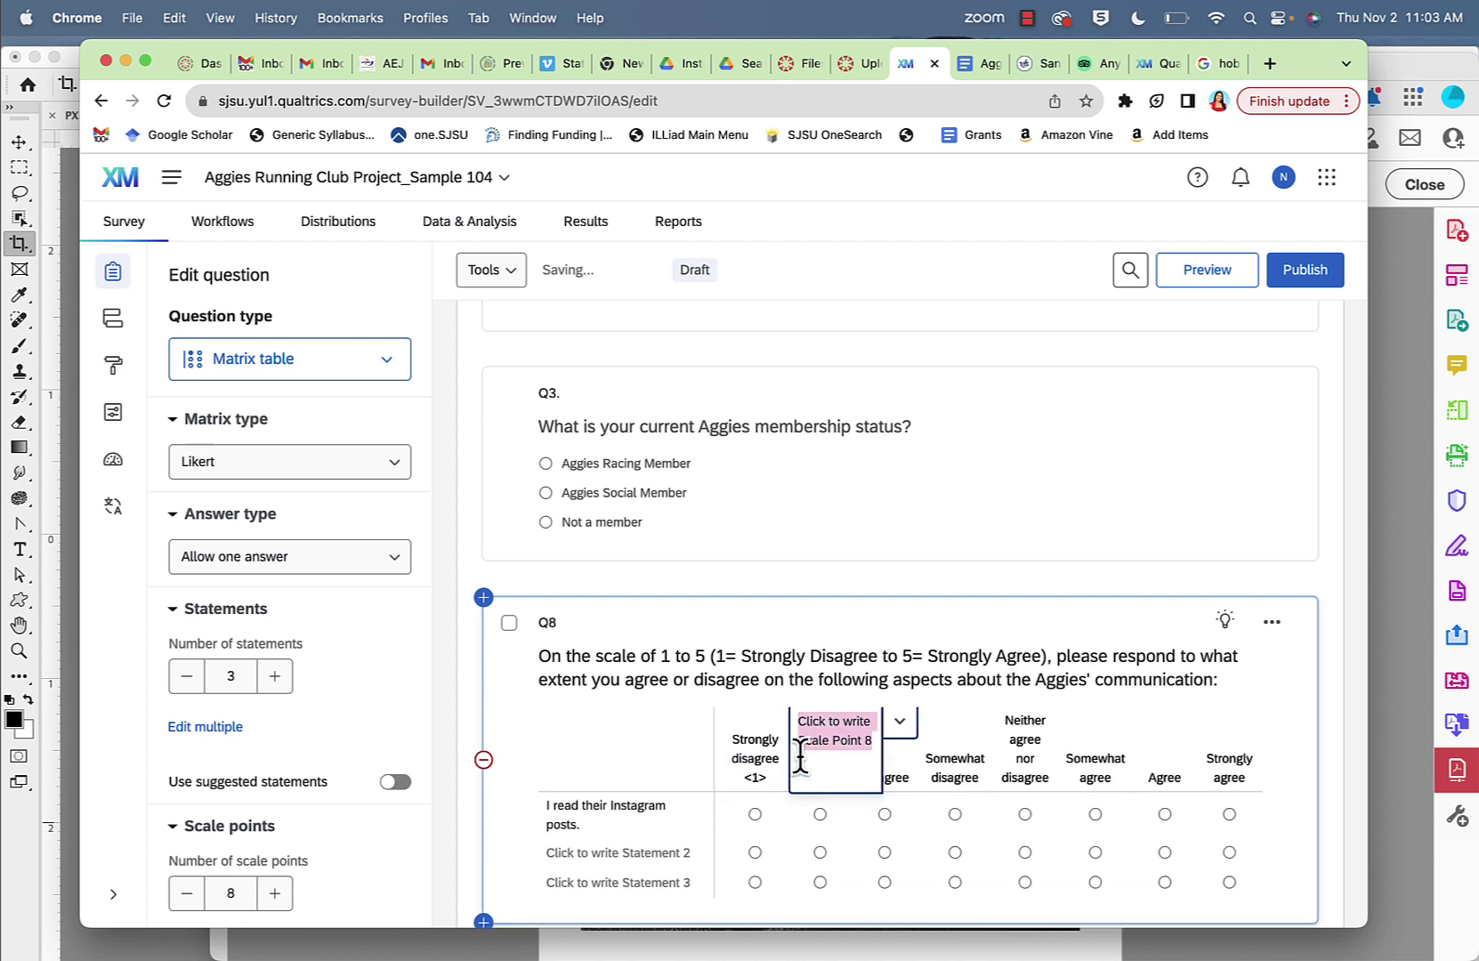
{"action": "left_click", "coordinate": [762, 770]}
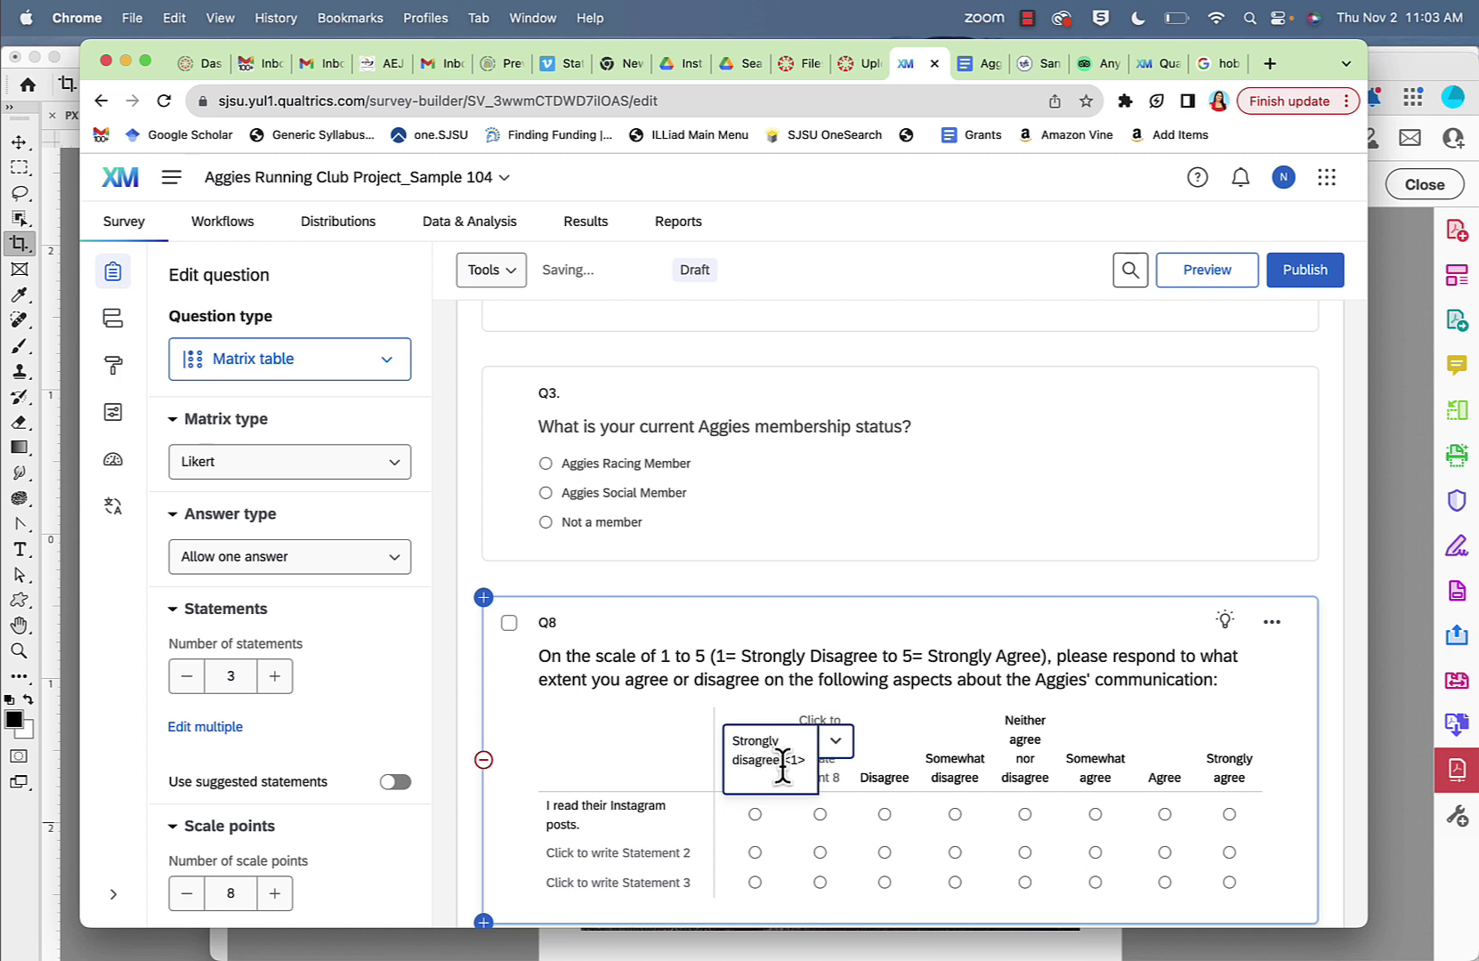
{"action": "left_click", "coordinate": [788, 761]}
{"action": "key", "text": "BackSpace"}
{"action": "left_click", "coordinate": [1329, 679]}
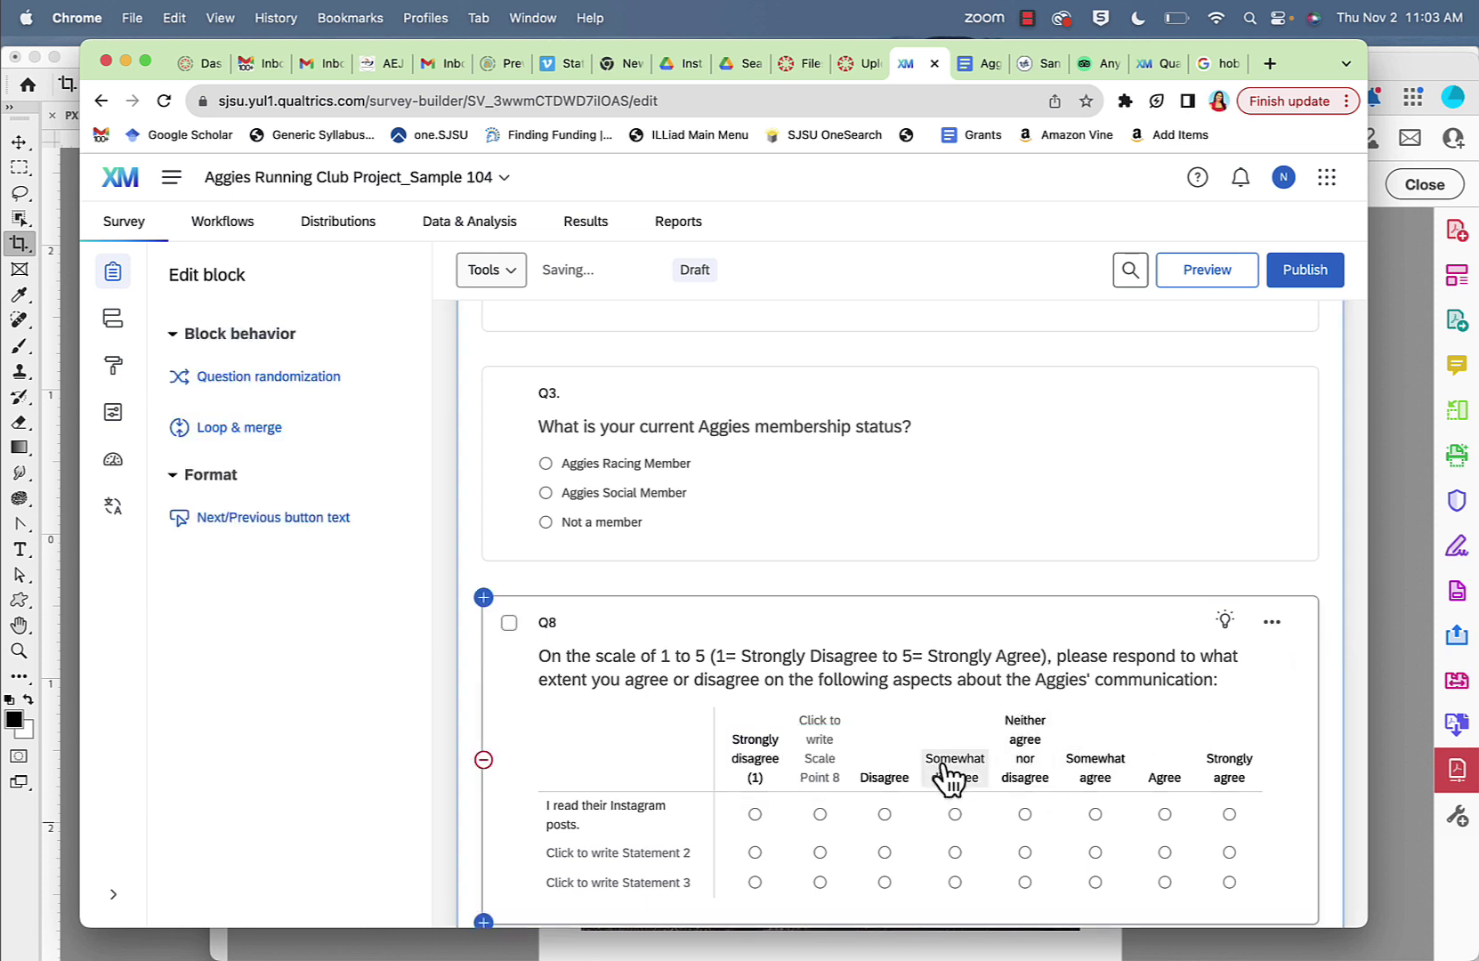
Step: Remove the extra blank eighth scale point from Q8
{"action": "left_click", "coordinate": [833, 762]}
{"action": "left_click", "coordinate": [899, 720]}
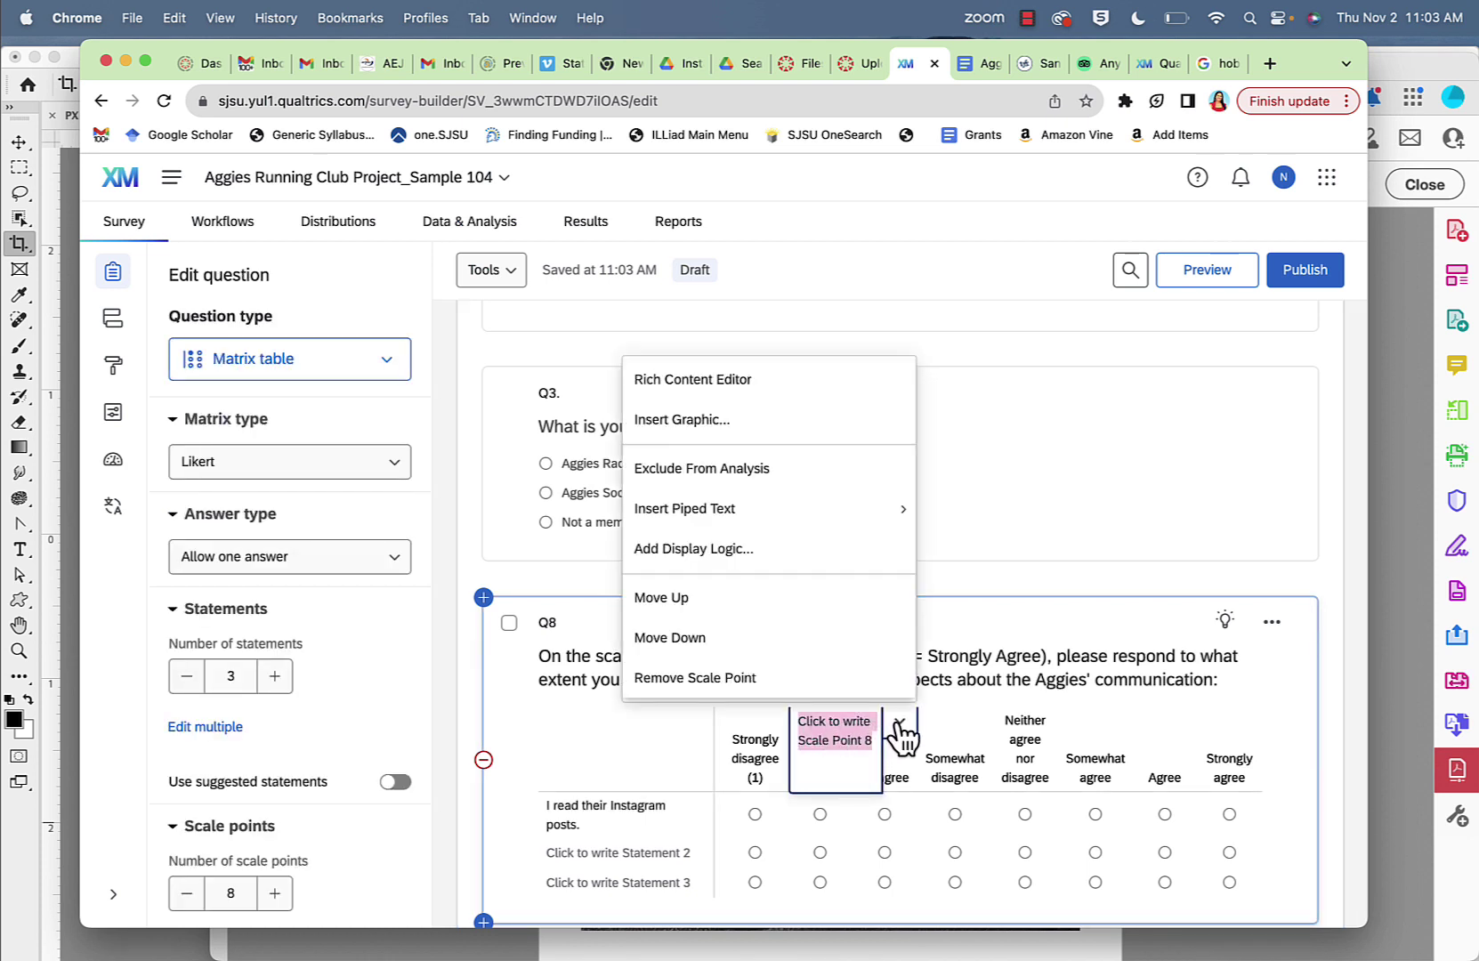
{"action": "left_click", "coordinate": [735, 680]}
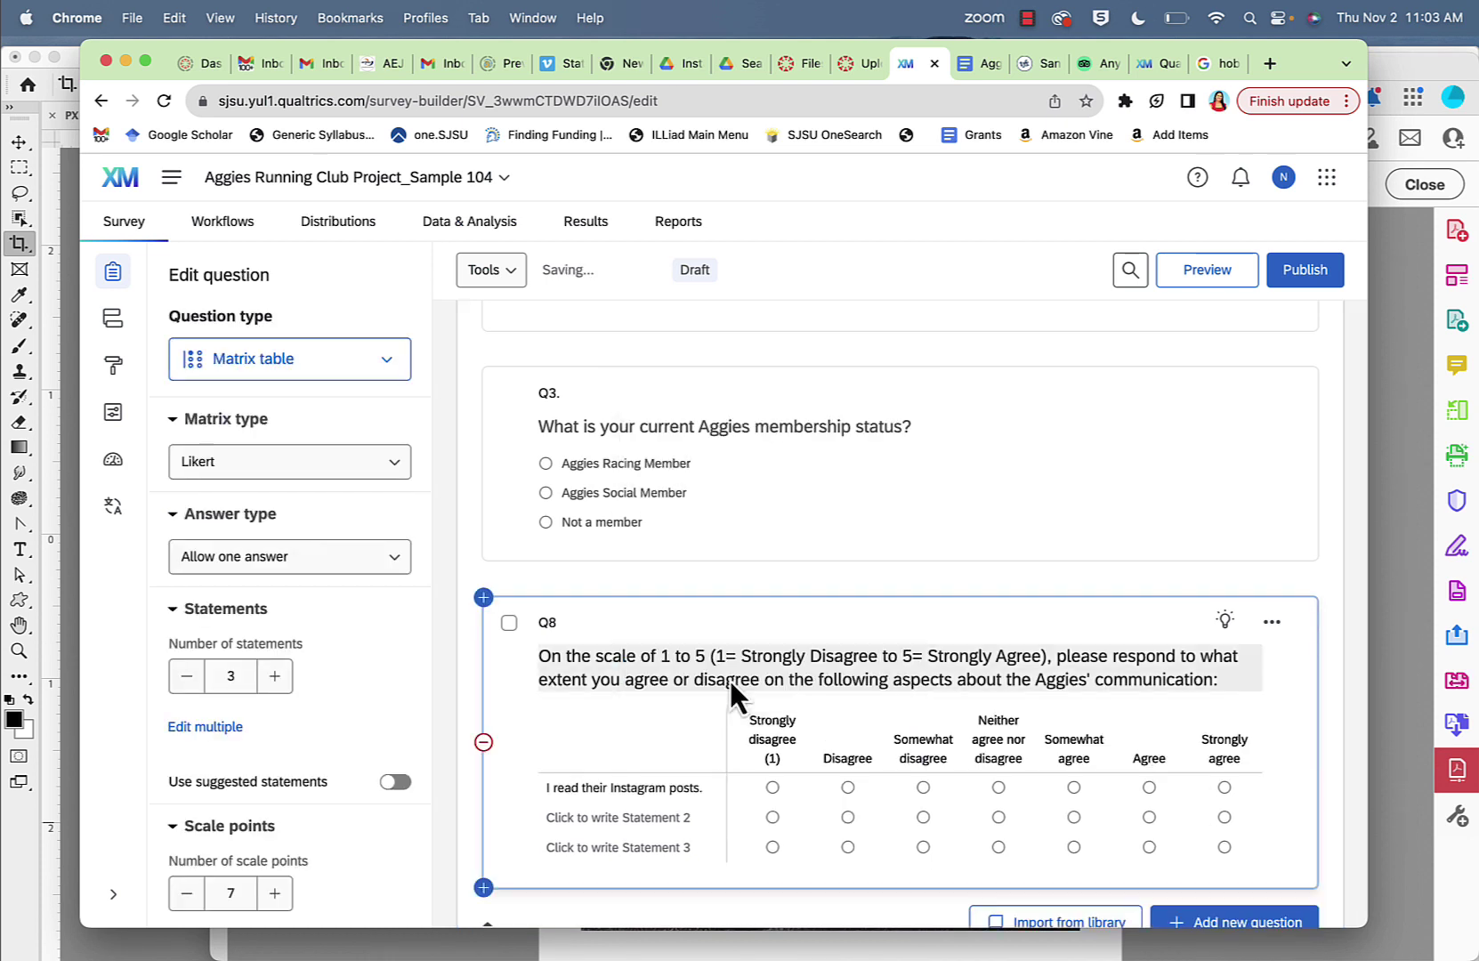
Step: Label the next two scale points 'Disagree (2)' and 'Somewhat disagree (3)'
{"action": "left_click", "coordinate": [850, 766]}
{"action": "left_click", "coordinate": [883, 761]}
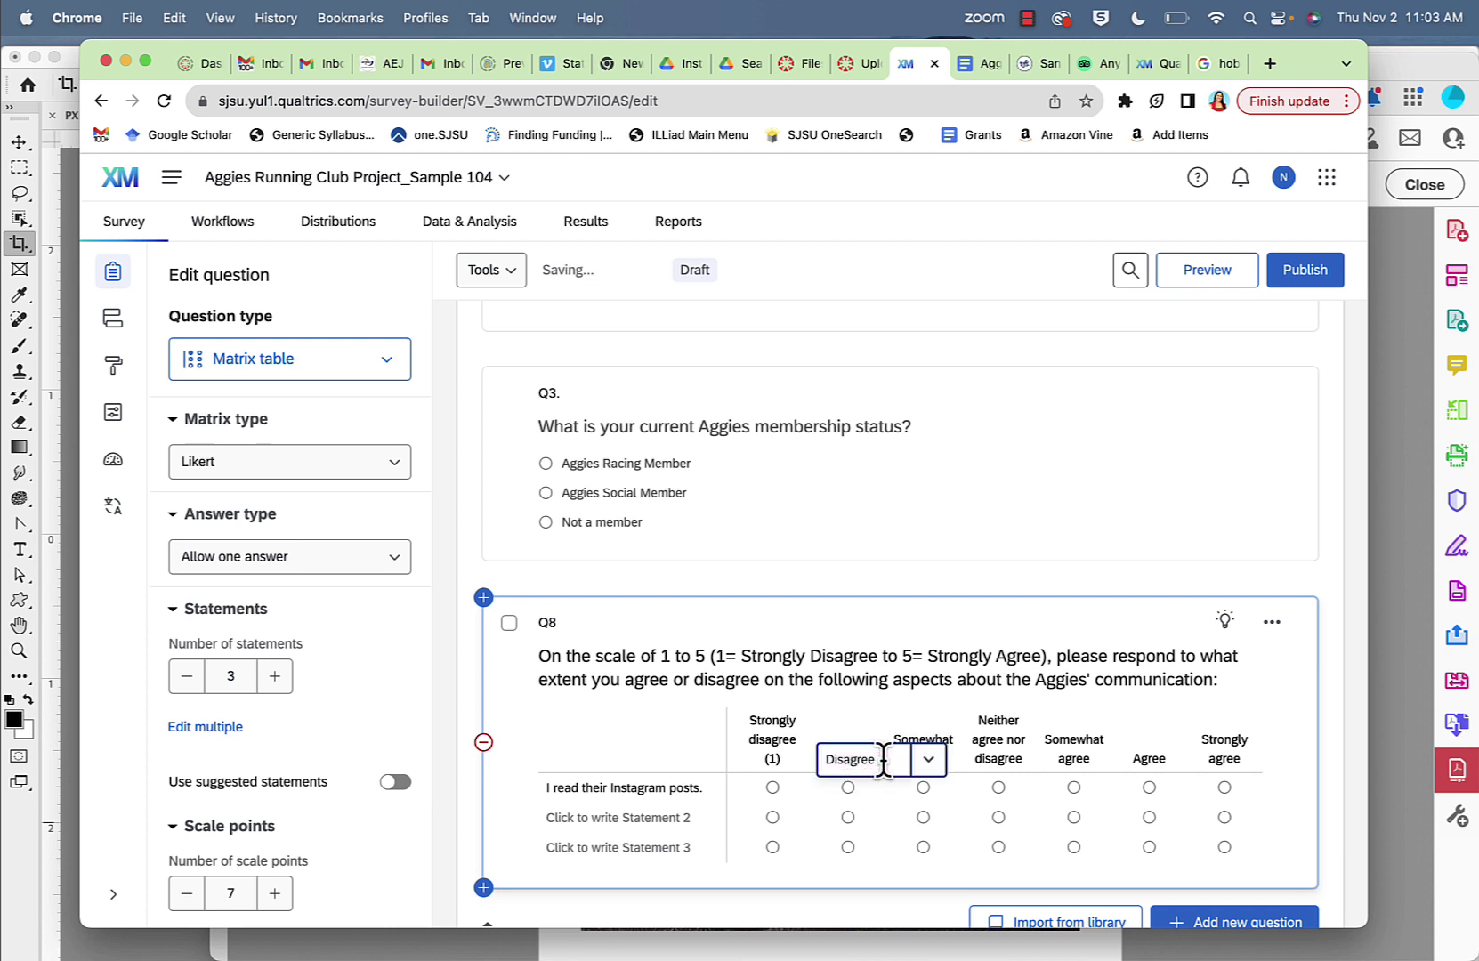
{"action": "type", "text": "(2"}
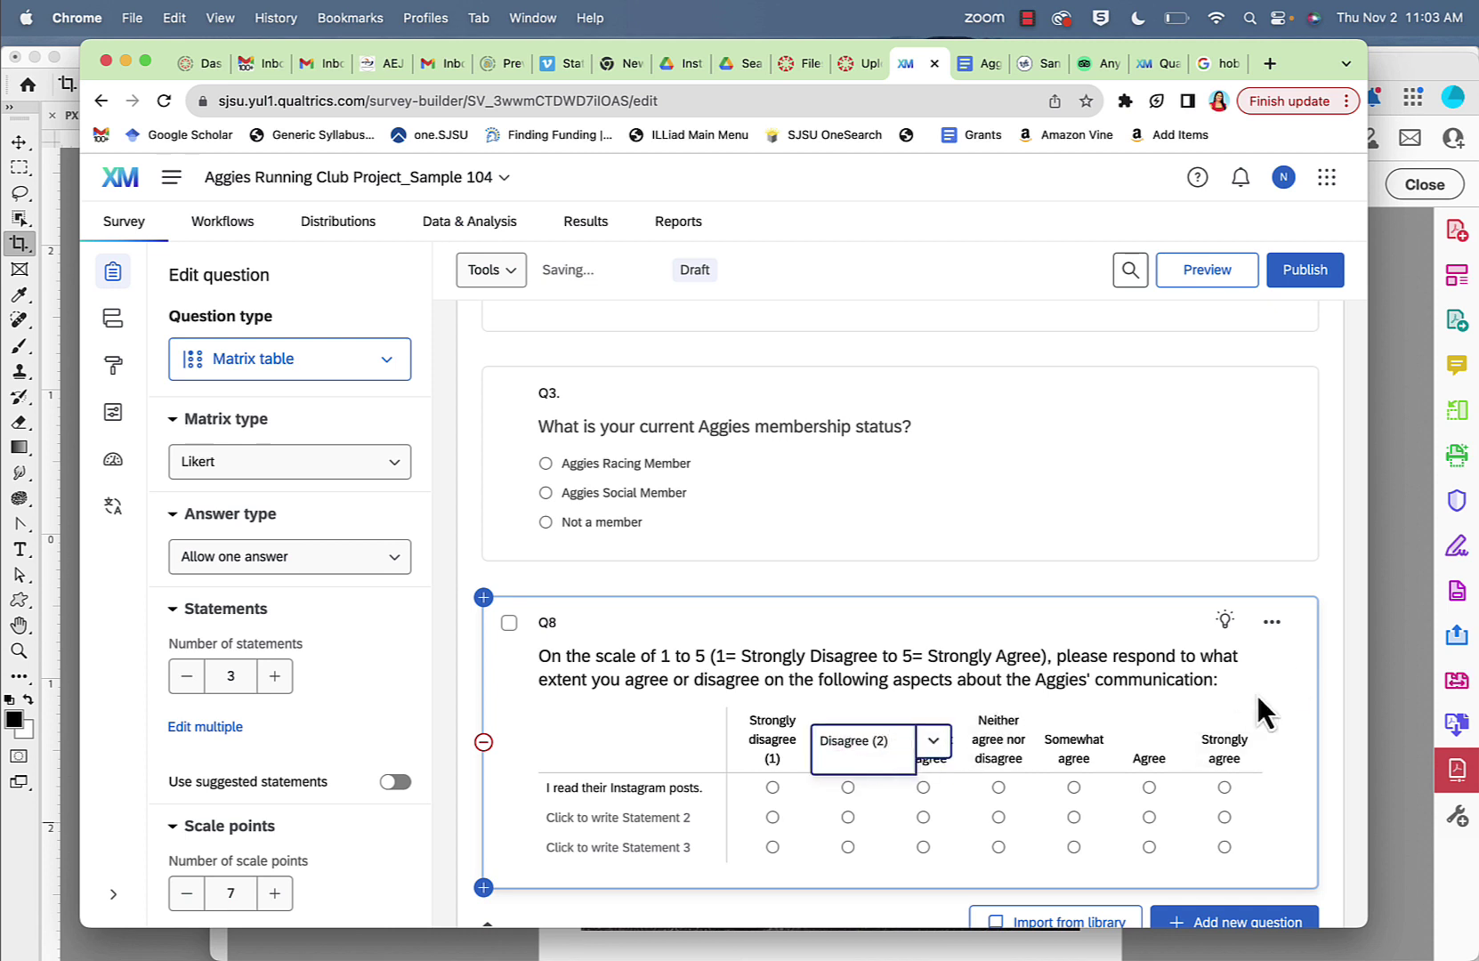
{"action": "left_click", "coordinate": [1322, 674]}
{"action": "left_click", "coordinate": [930, 756]}
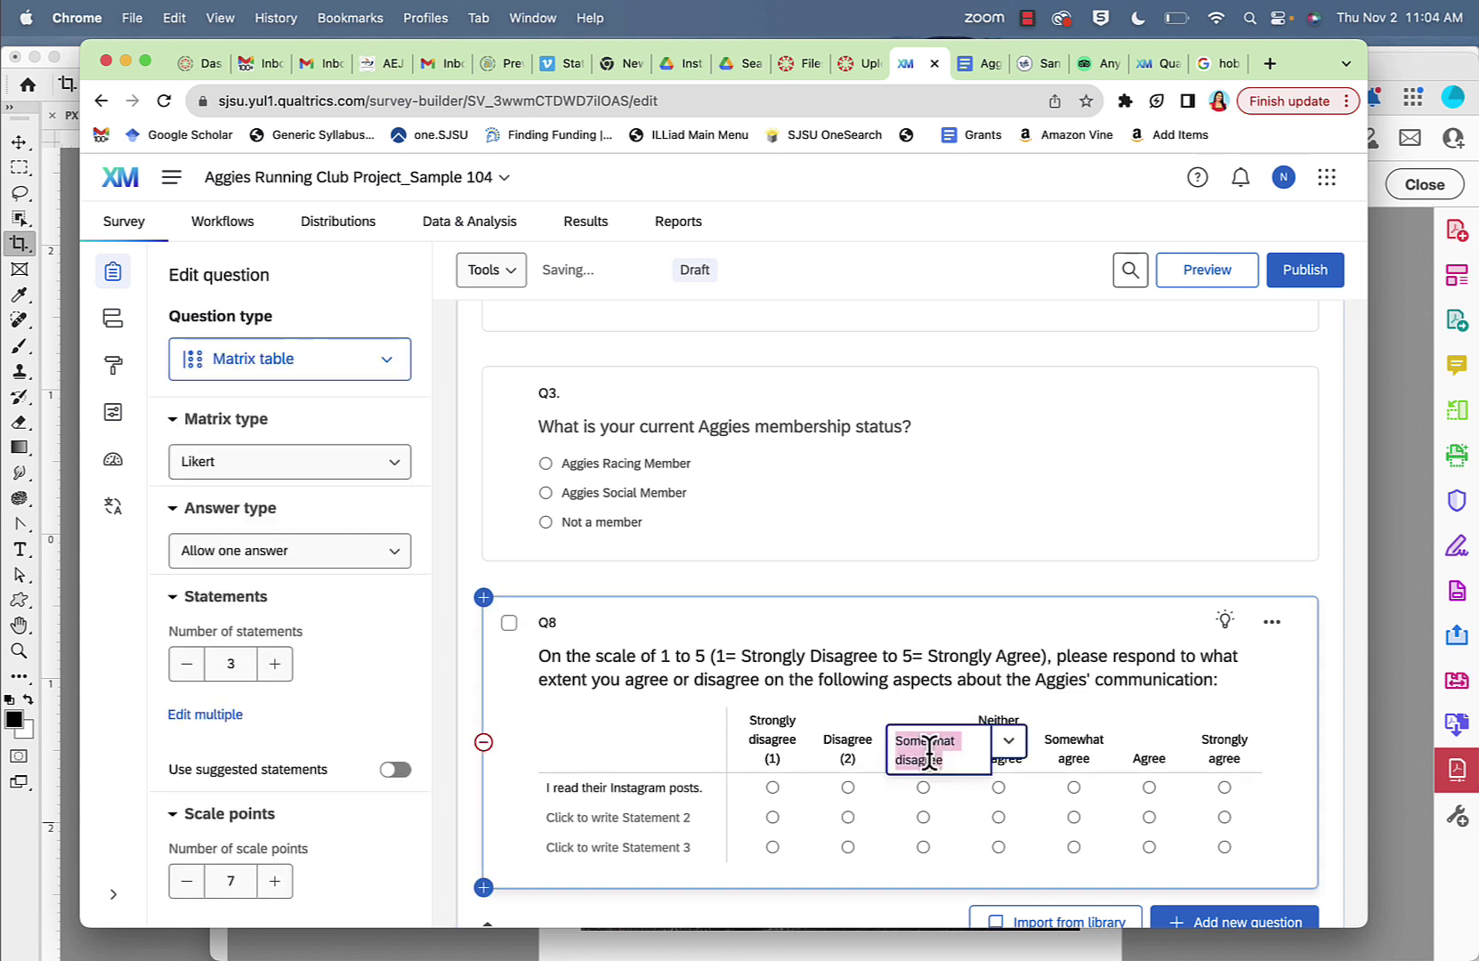
{"action": "left_click", "coordinate": [947, 758]}
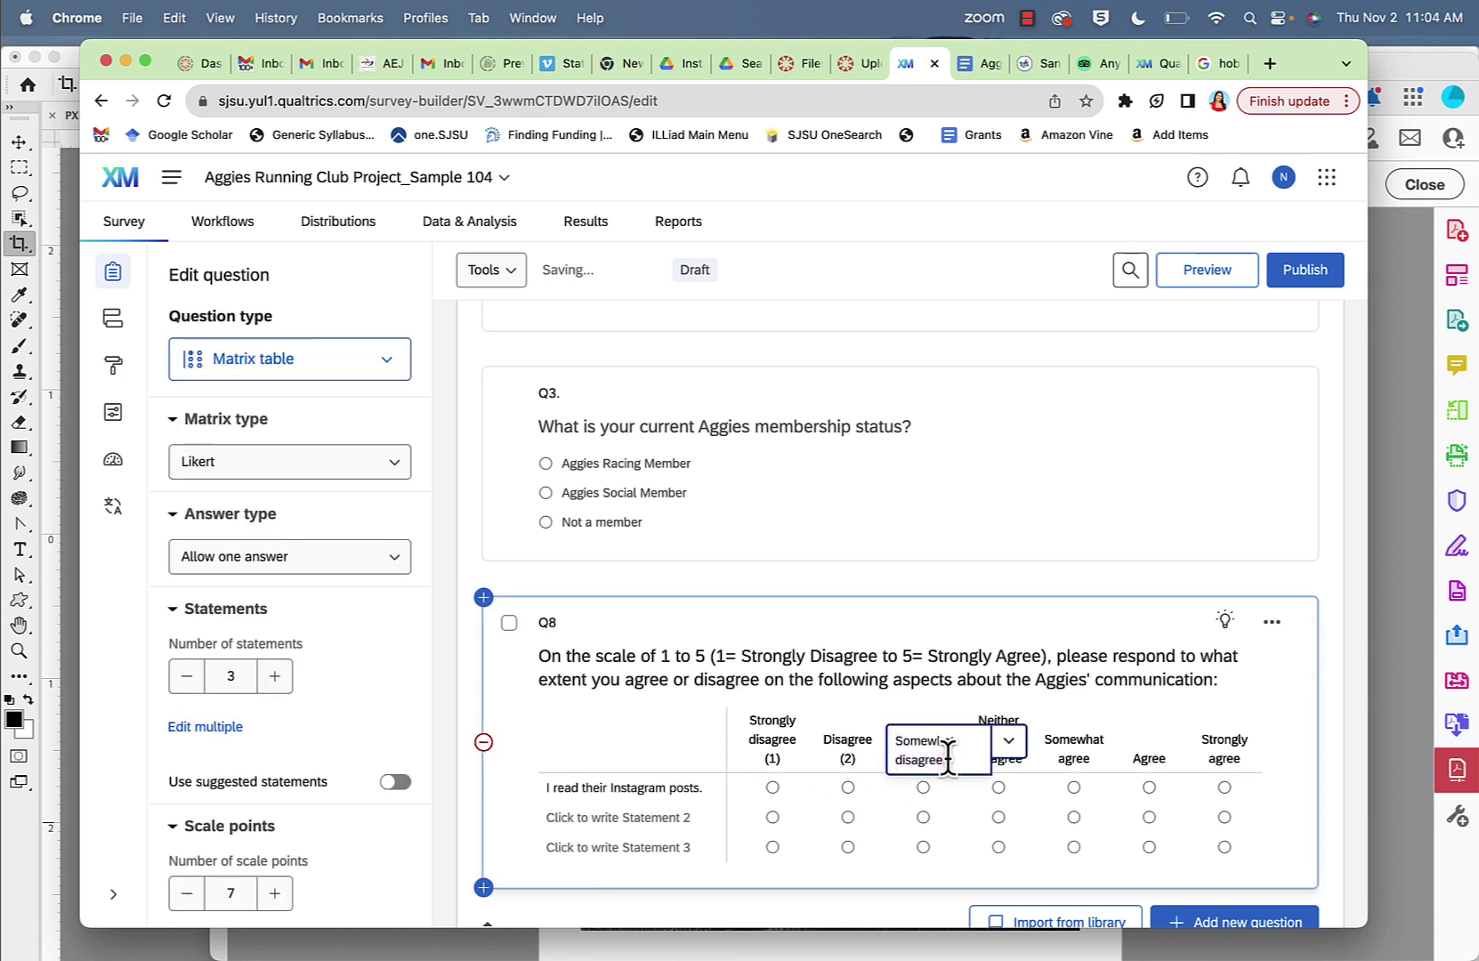
{"action": "type", "text": "(3"}
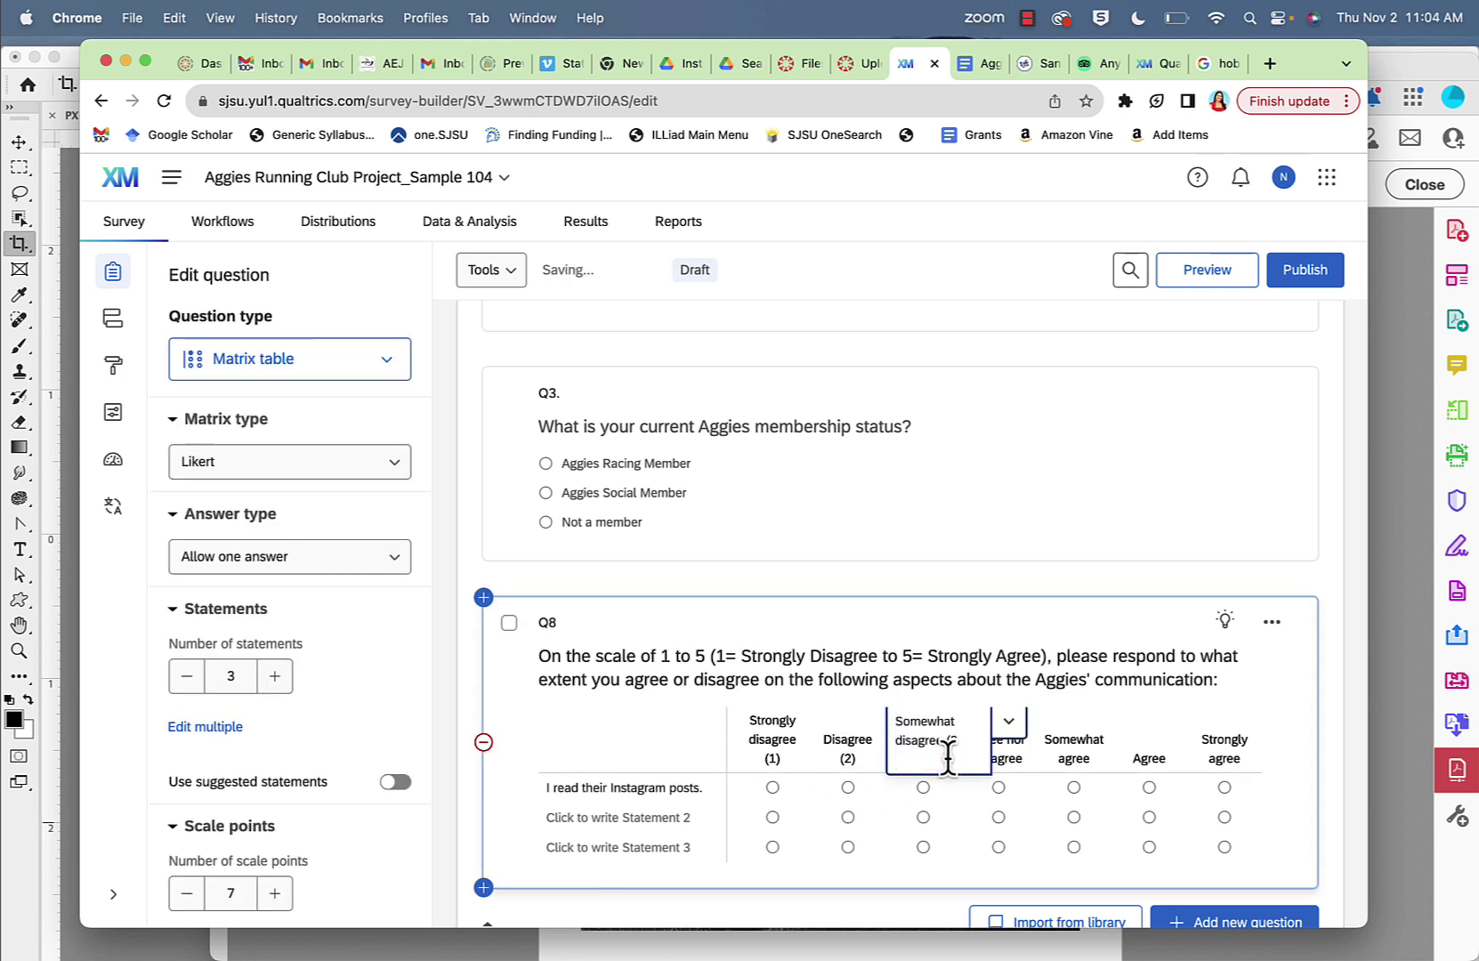
{"action": "left_click", "coordinate": [1339, 721]}
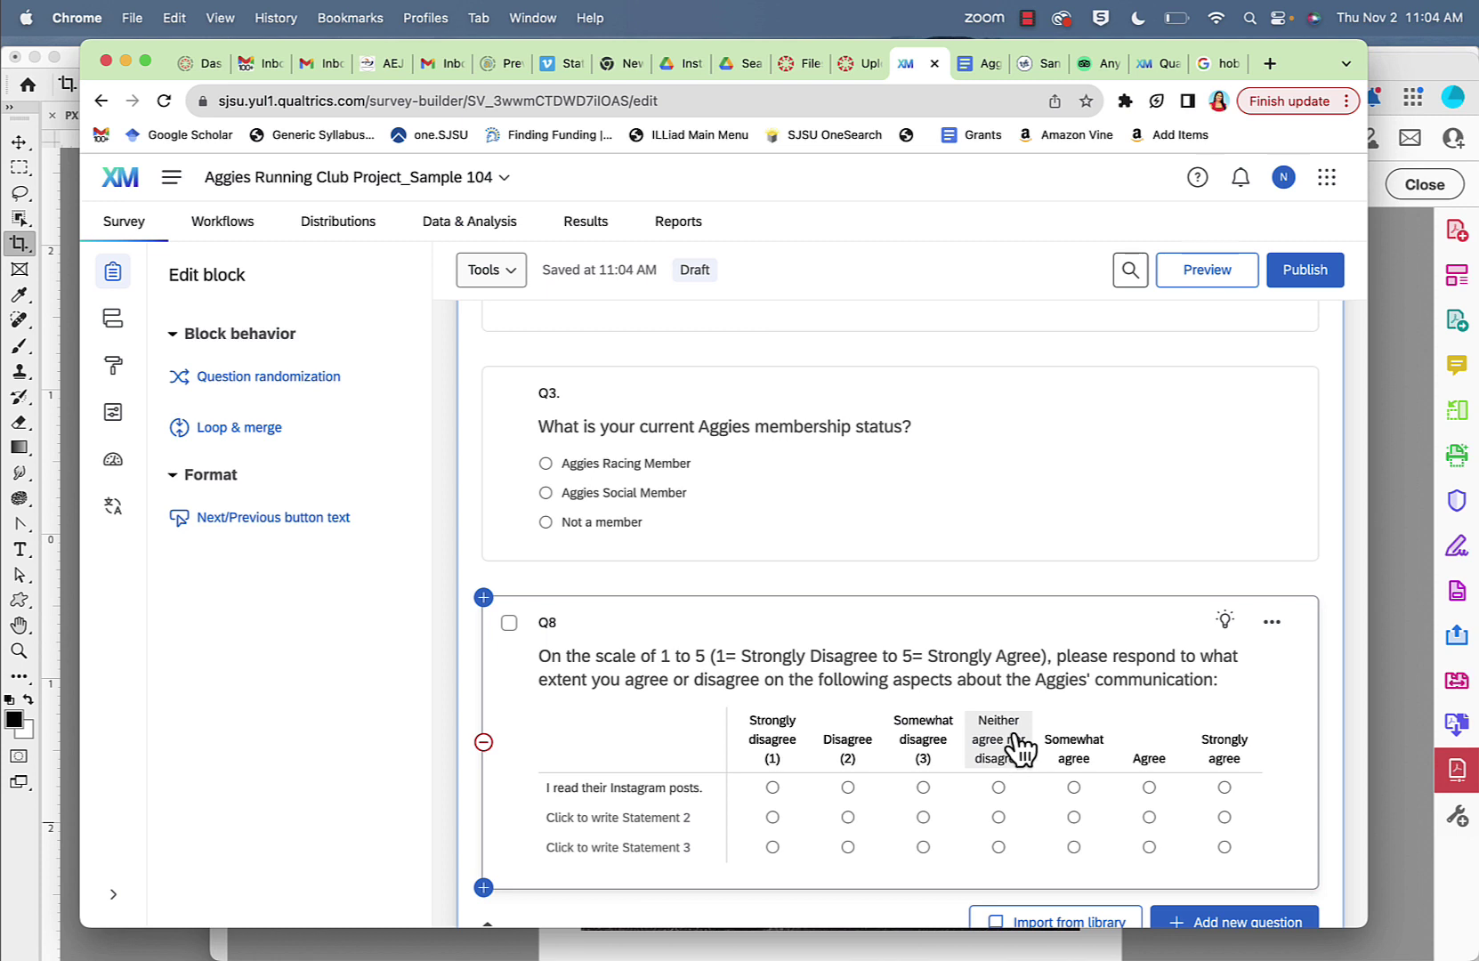
Step: Remove the Disagree scale point from Q8
{"action": "left_click", "coordinate": [852, 746]}
{"action": "left_click", "coordinate": [933, 744]}
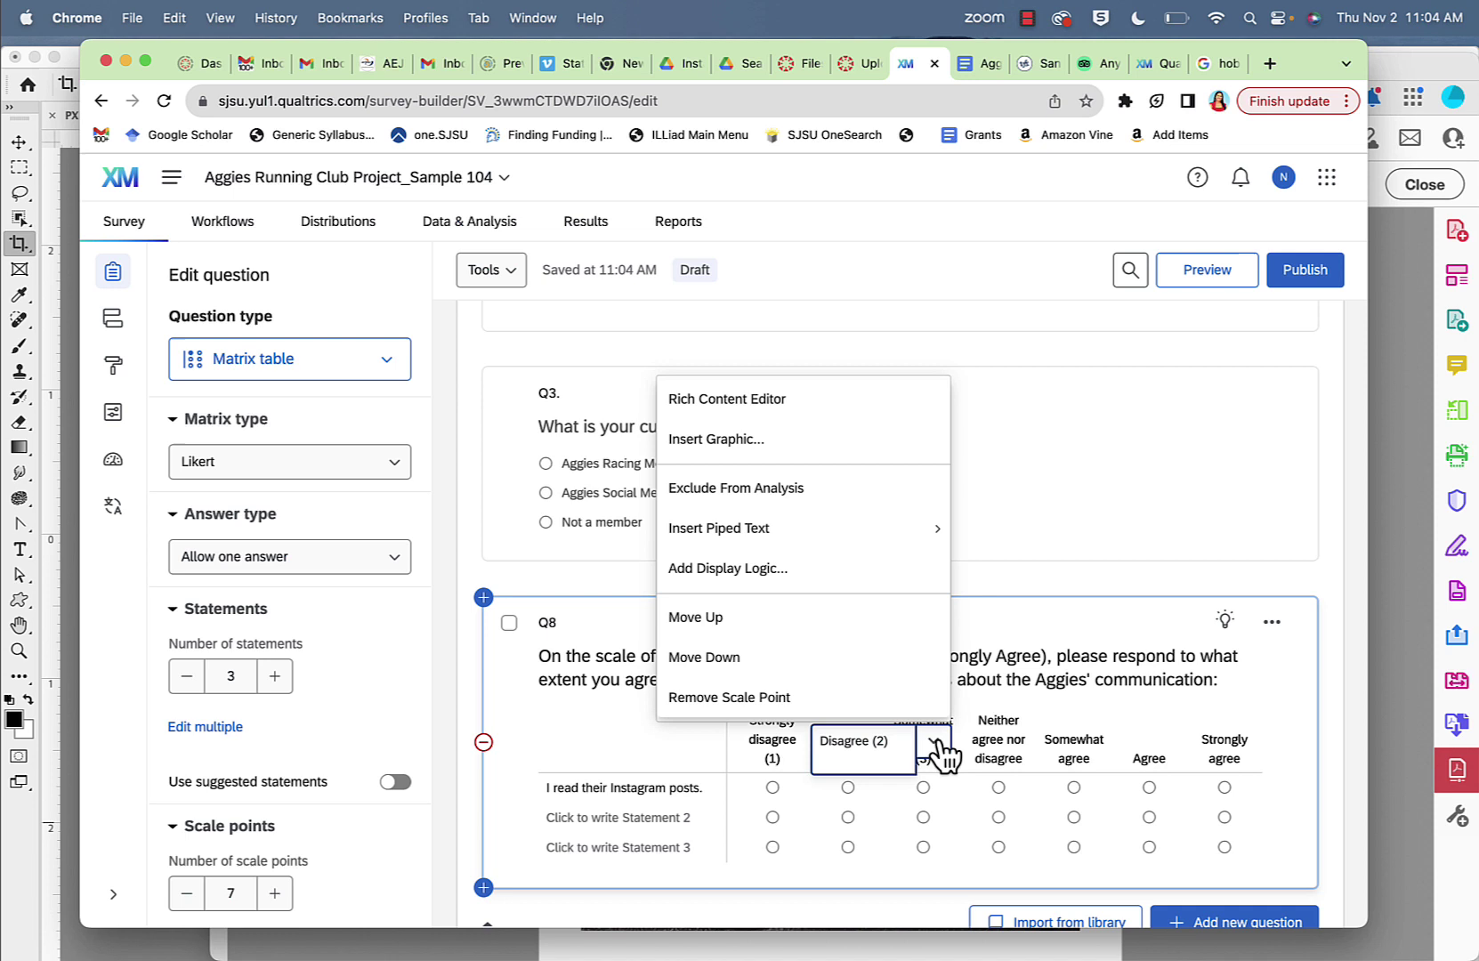
{"action": "left_click", "coordinate": [840, 699]}
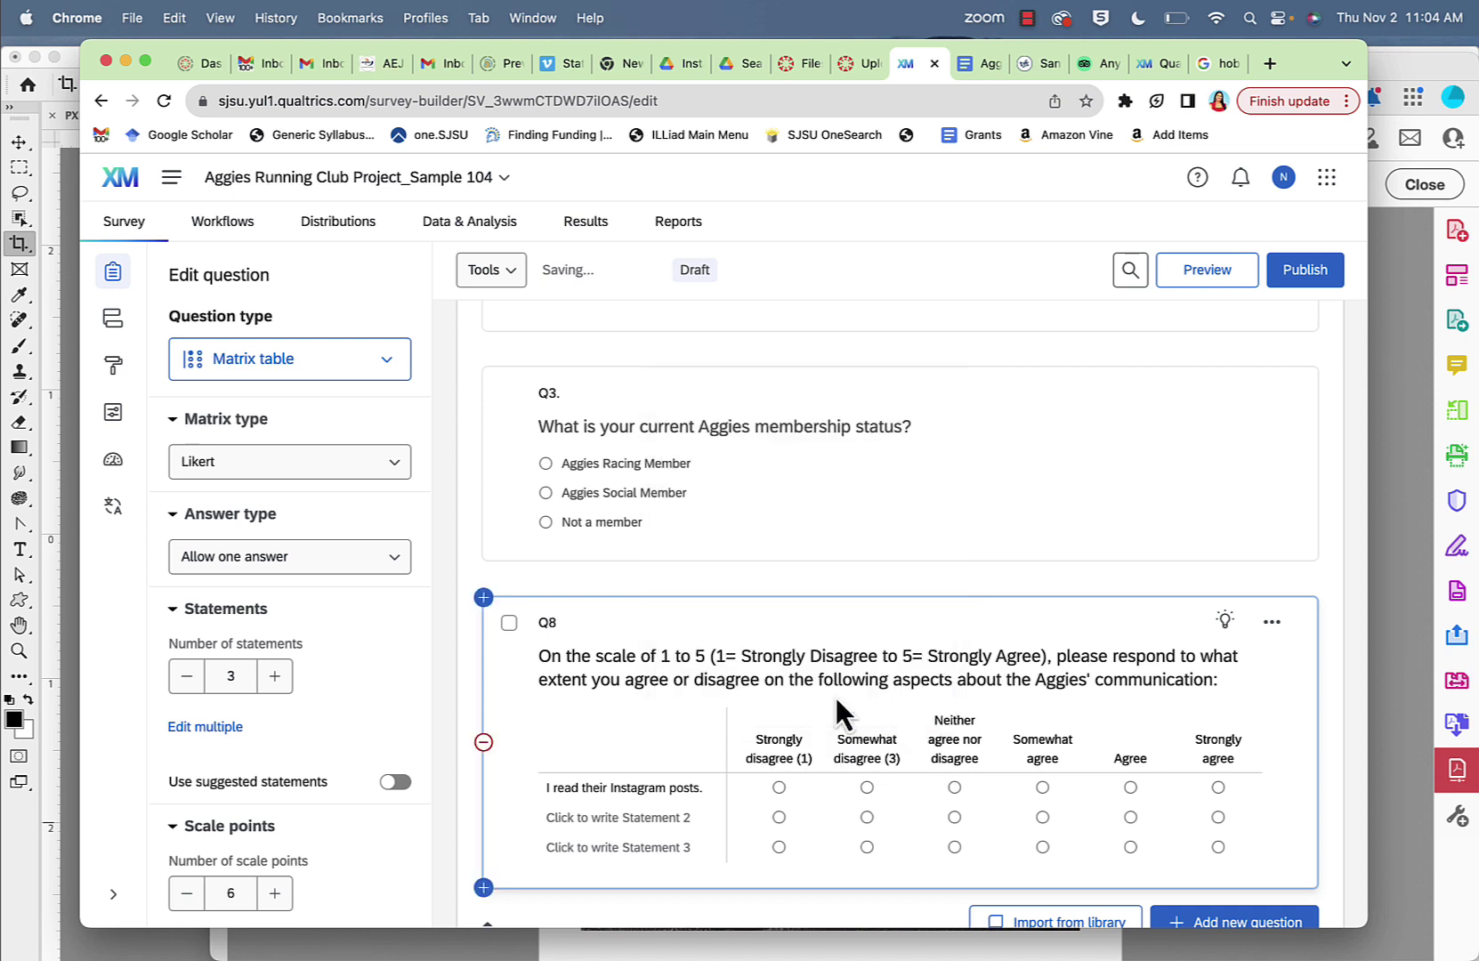
Step: Relabel Somewhat disagree as 'Somewhat disagree (2)', leaving Somewhat agree unchanged
{"action": "left_click", "coordinate": [892, 765]}
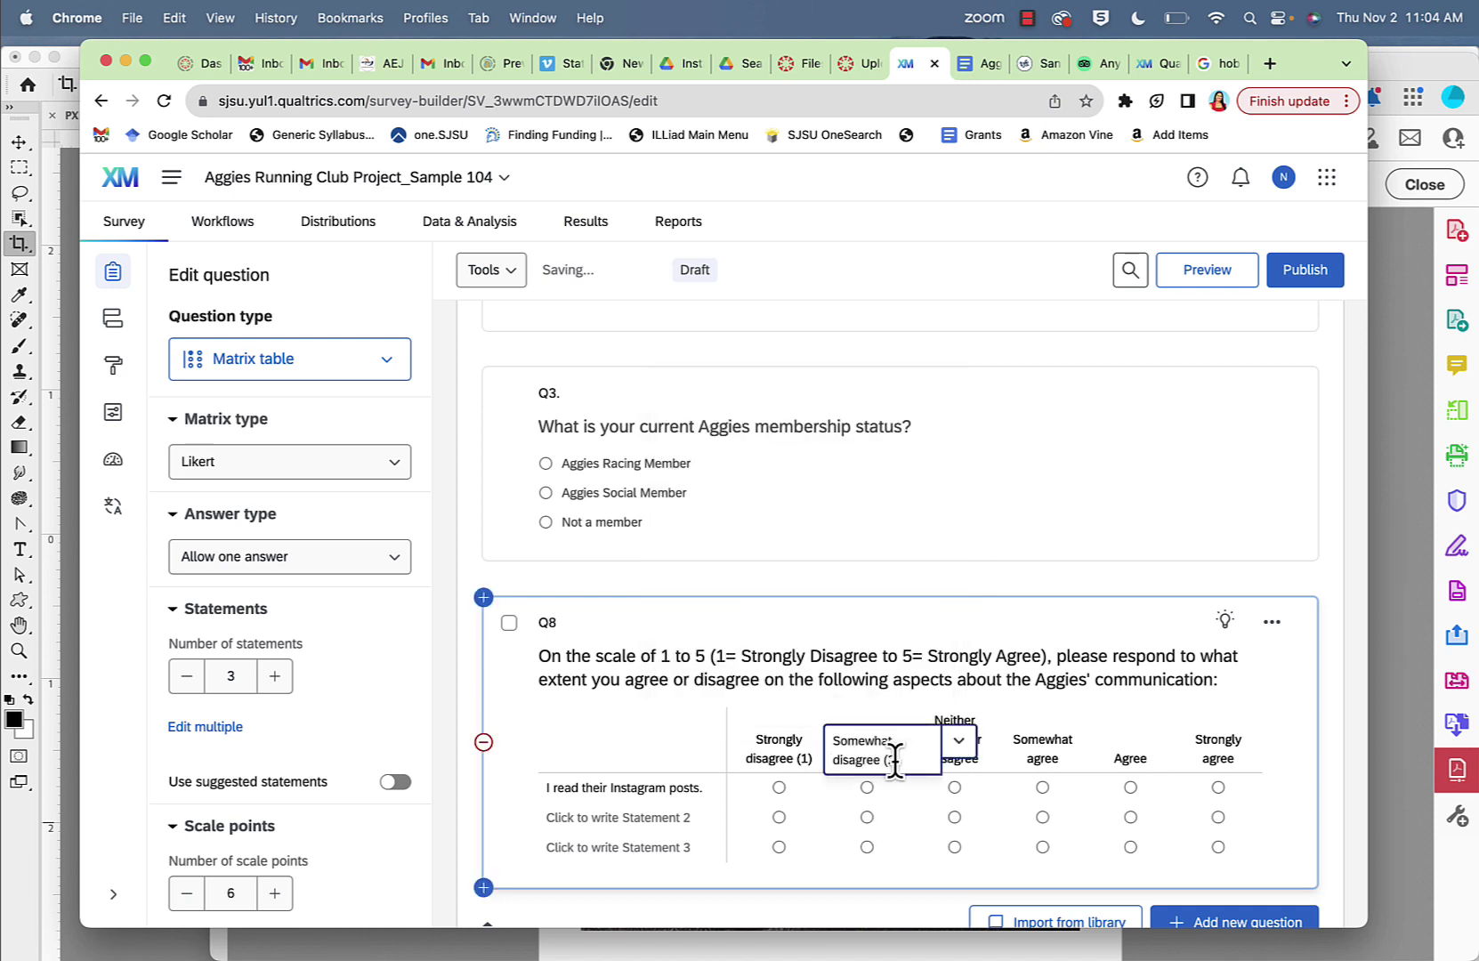
{"action": "left_click", "coordinate": [1330, 555]}
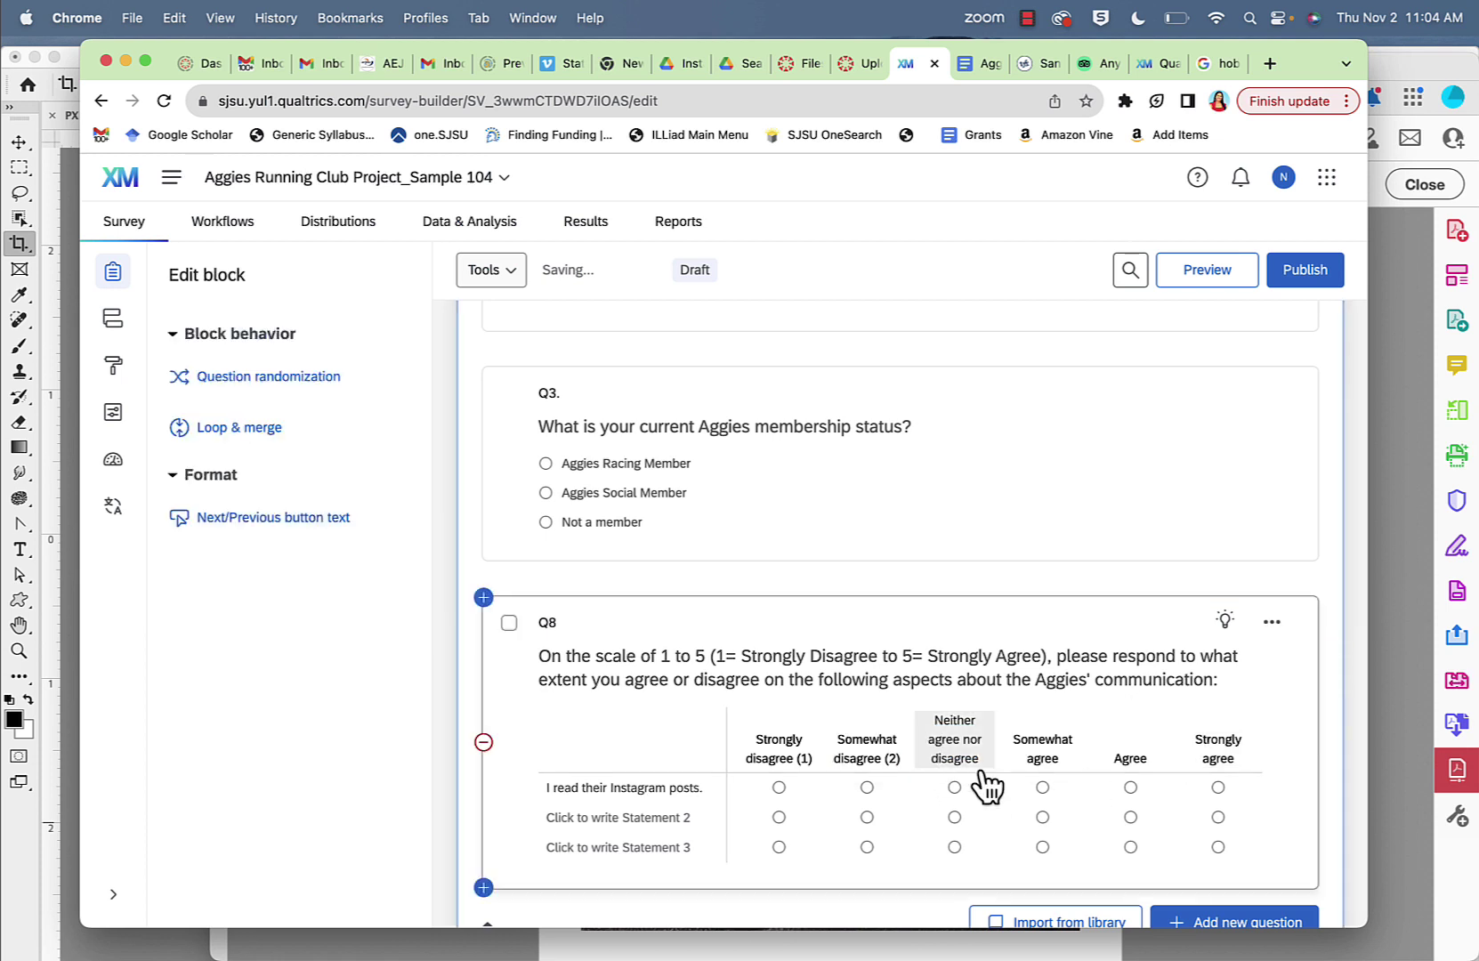
{"action": "left_click", "coordinate": [1042, 754]}
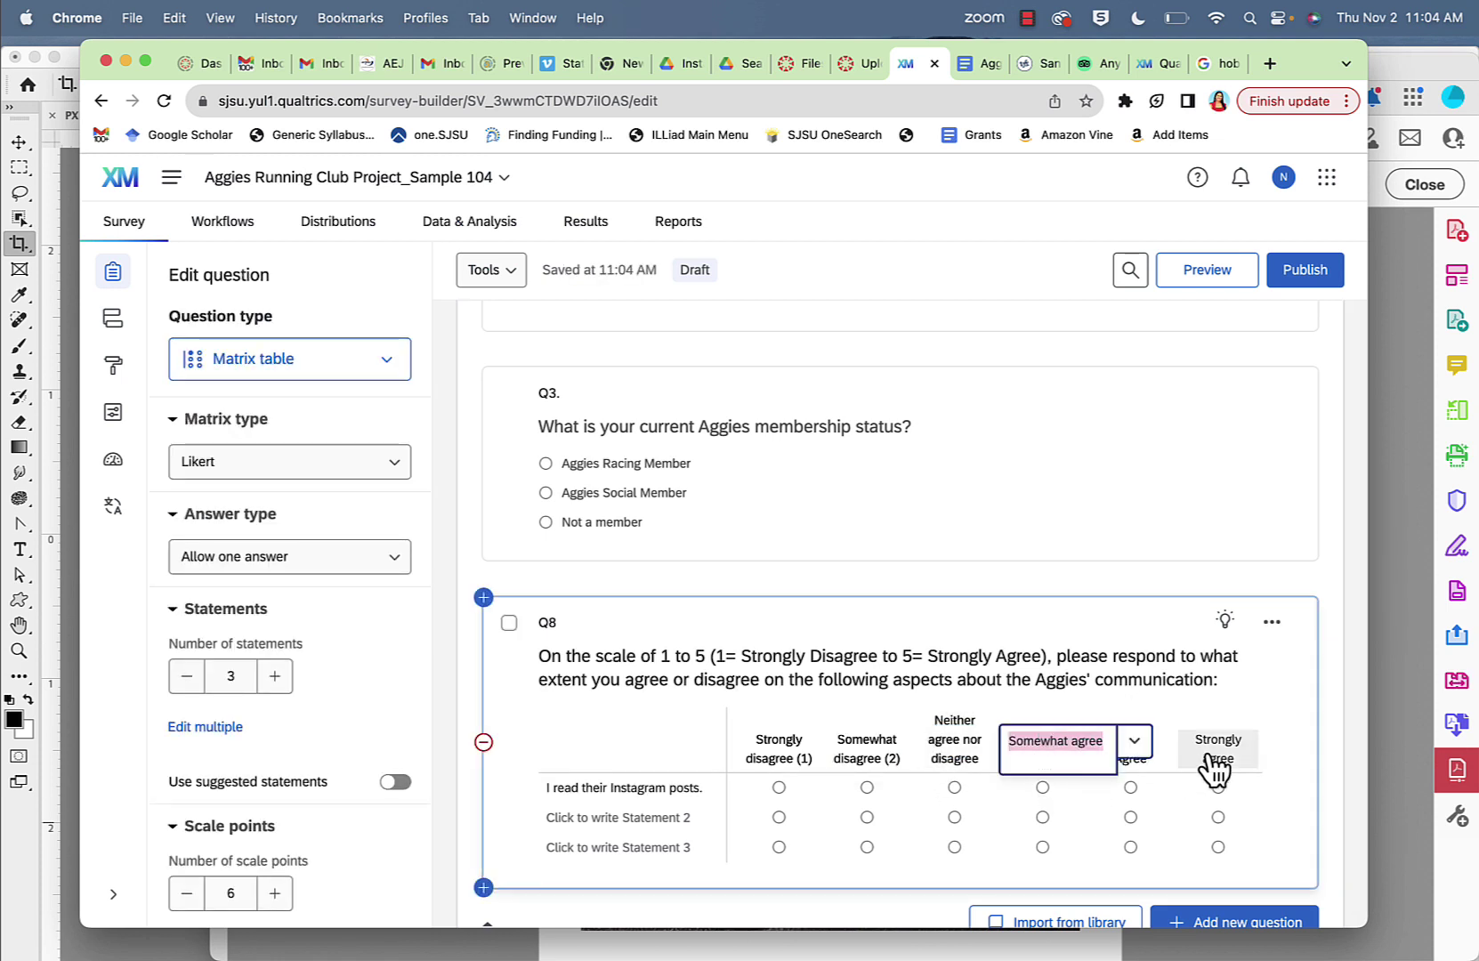
{"action": "left_click", "coordinate": [1332, 678]}
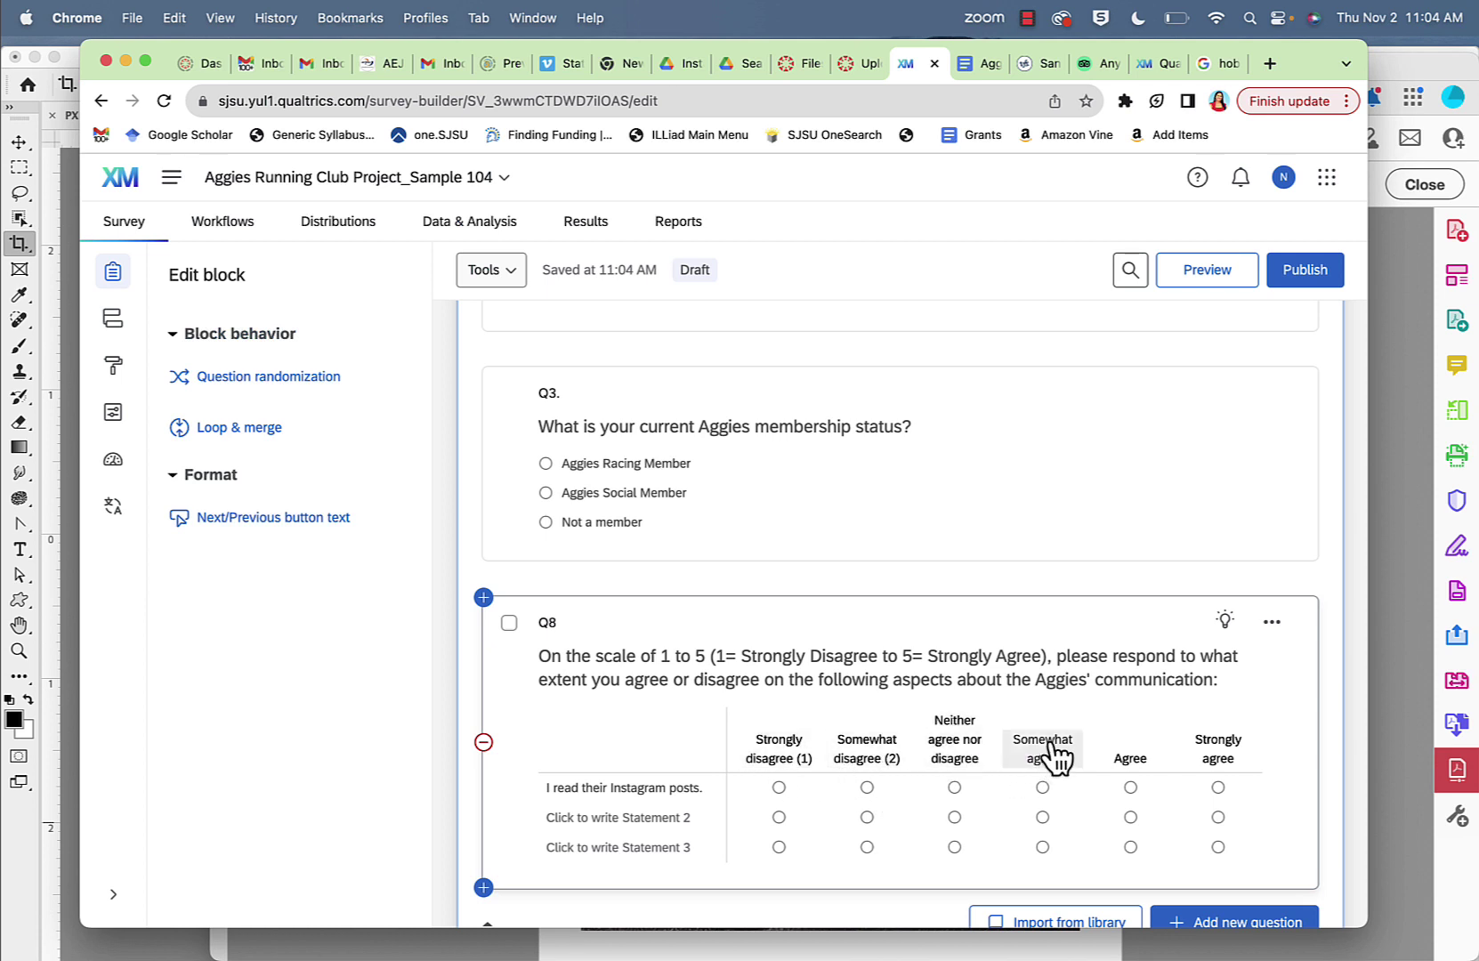
Step: Remove the Agree scale point from Q8
{"action": "left_click", "coordinate": [1132, 759]}
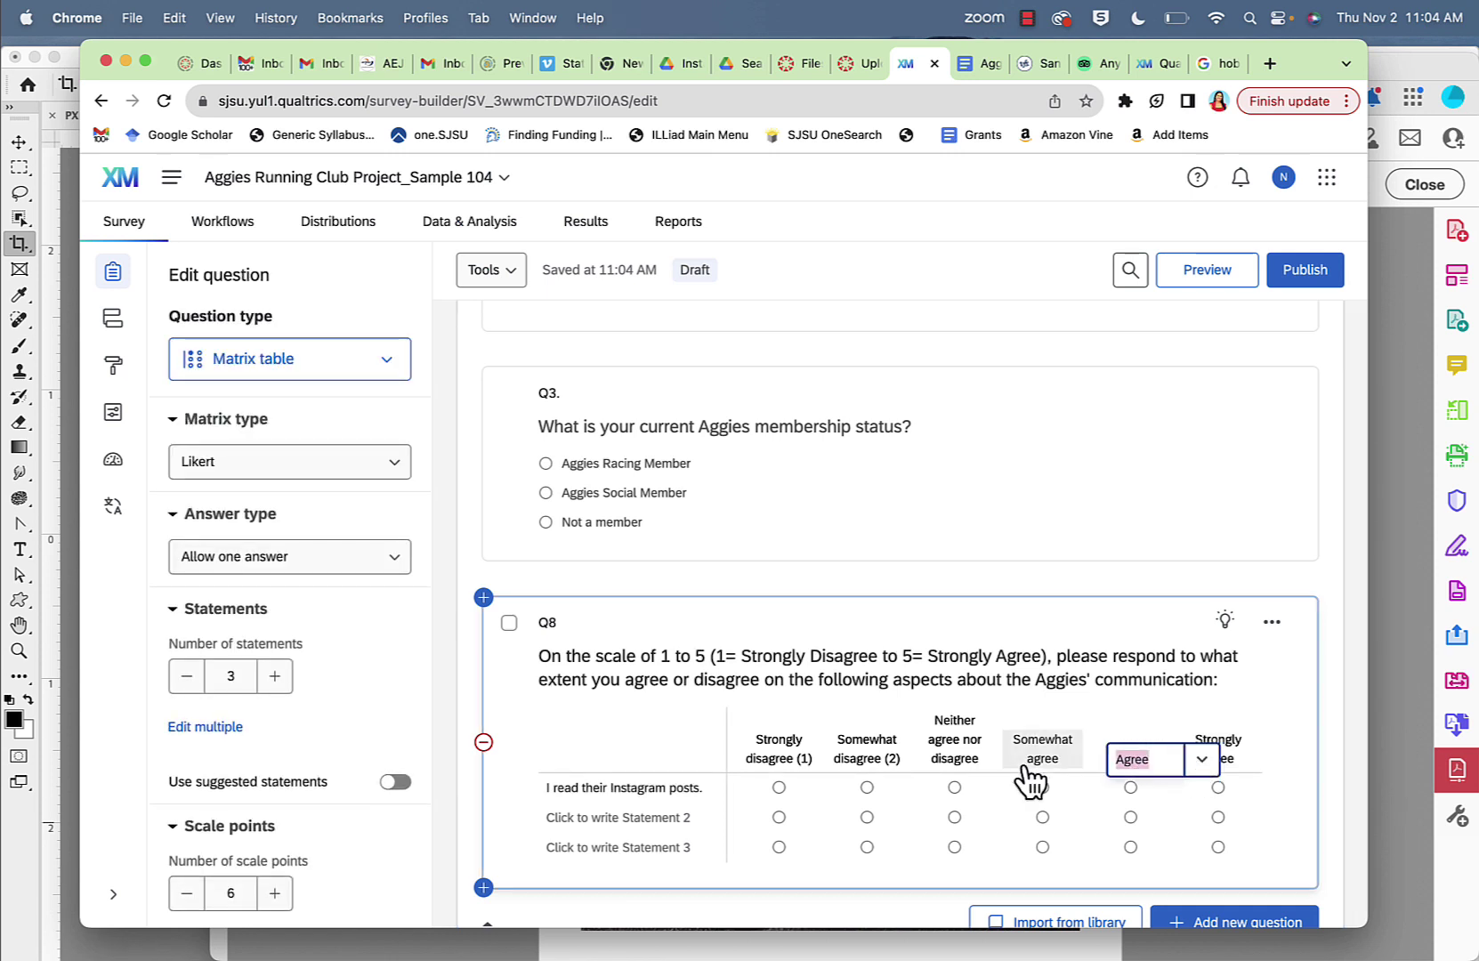
{"action": "left_click", "coordinate": [1202, 758]}
{"action": "left_click", "coordinate": [1113, 717]}
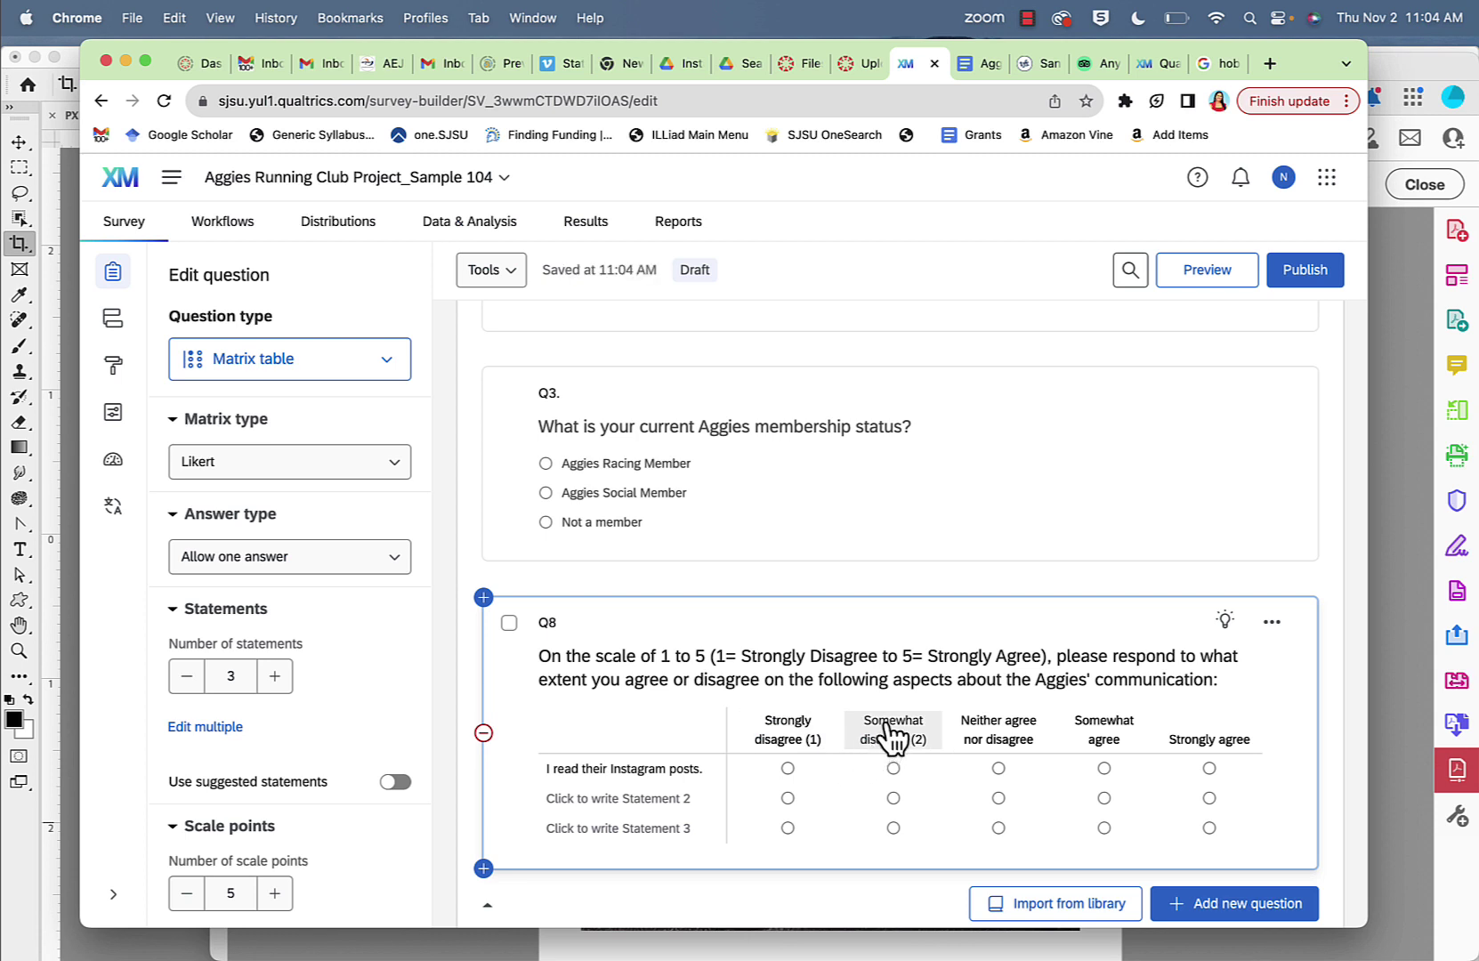
Step: Append (3), (4) and (5) to Neither agree nor disagree, Somewhat agree and Strongly agree
{"action": "left_click", "coordinate": [1014, 744]}
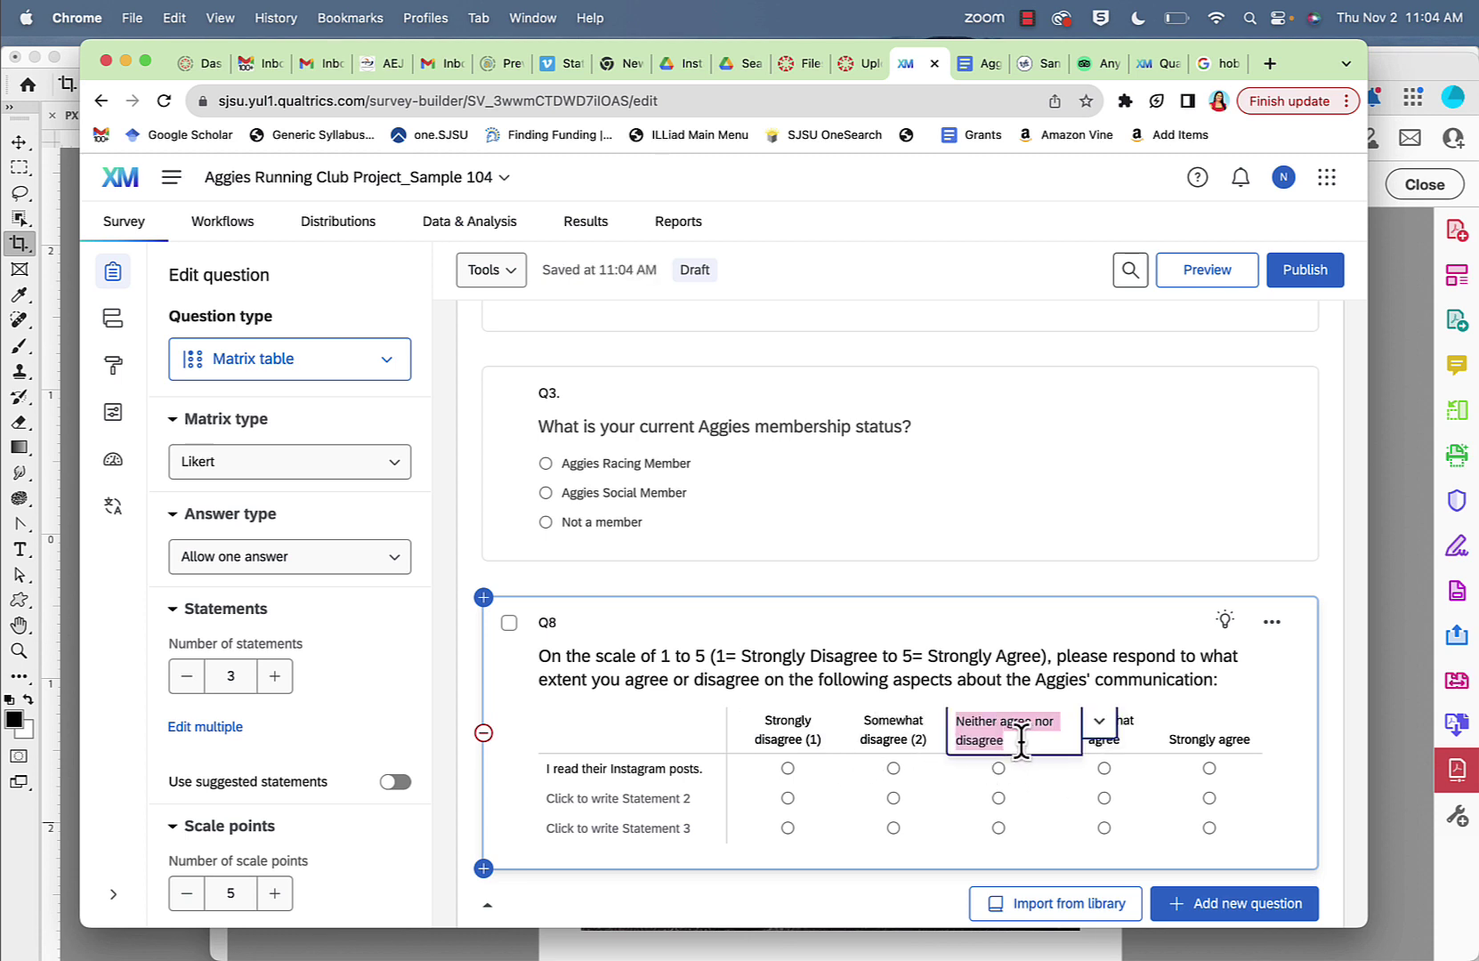
{"action": "left_click", "coordinate": [1021, 744]}
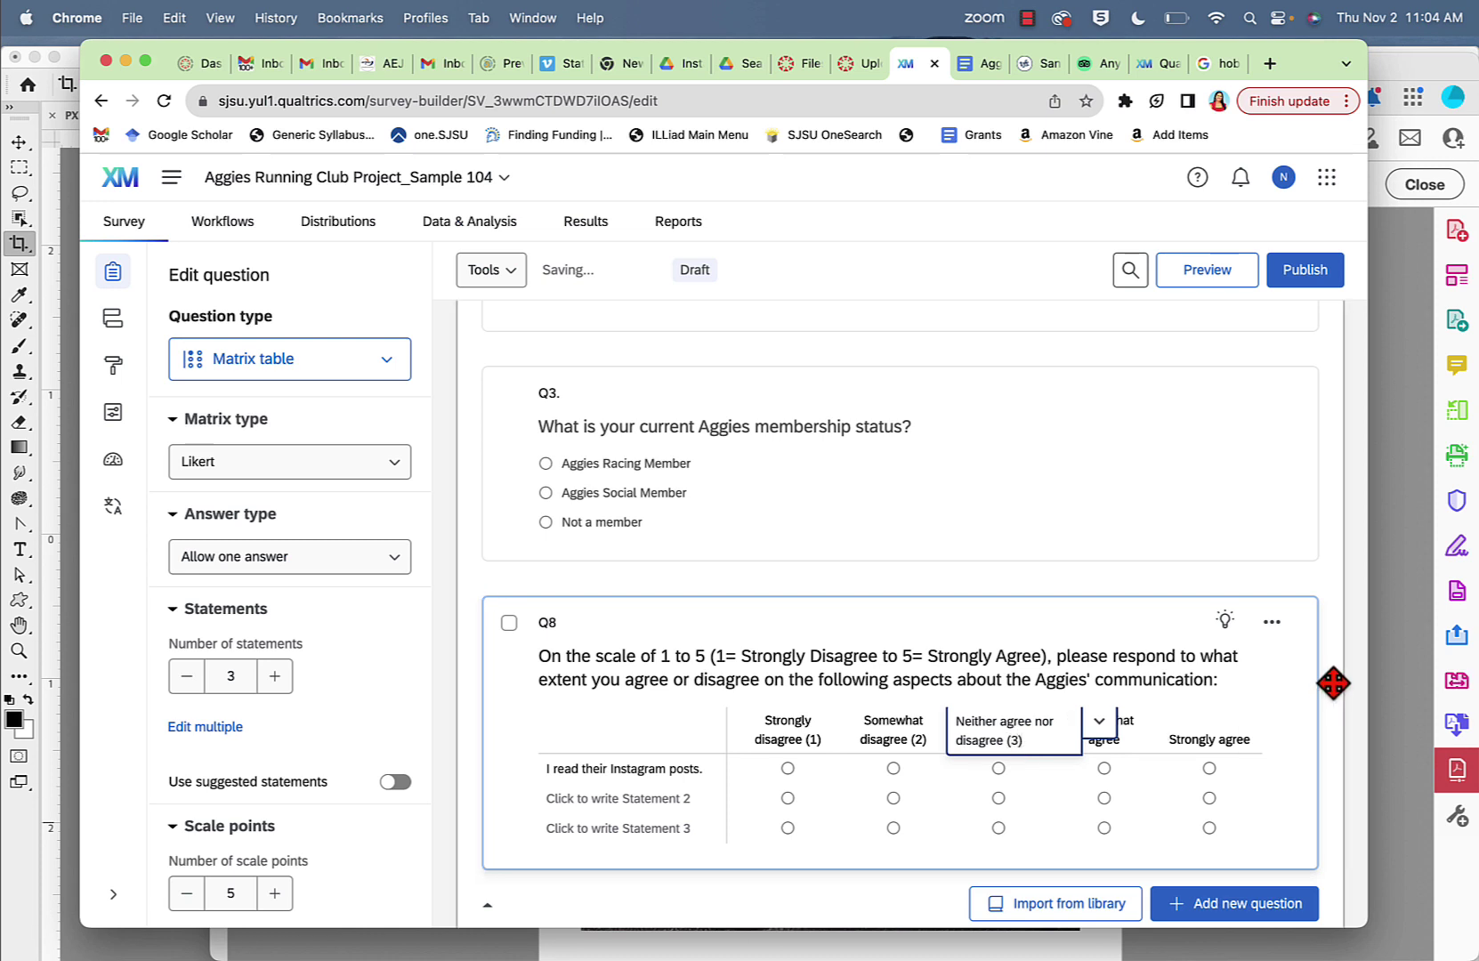
{"action": "left_click", "coordinate": [1334, 717]}
{"action": "left_click", "coordinate": [1094, 731]}
{"action": "left_click", "coordinate": [1157, 722]}
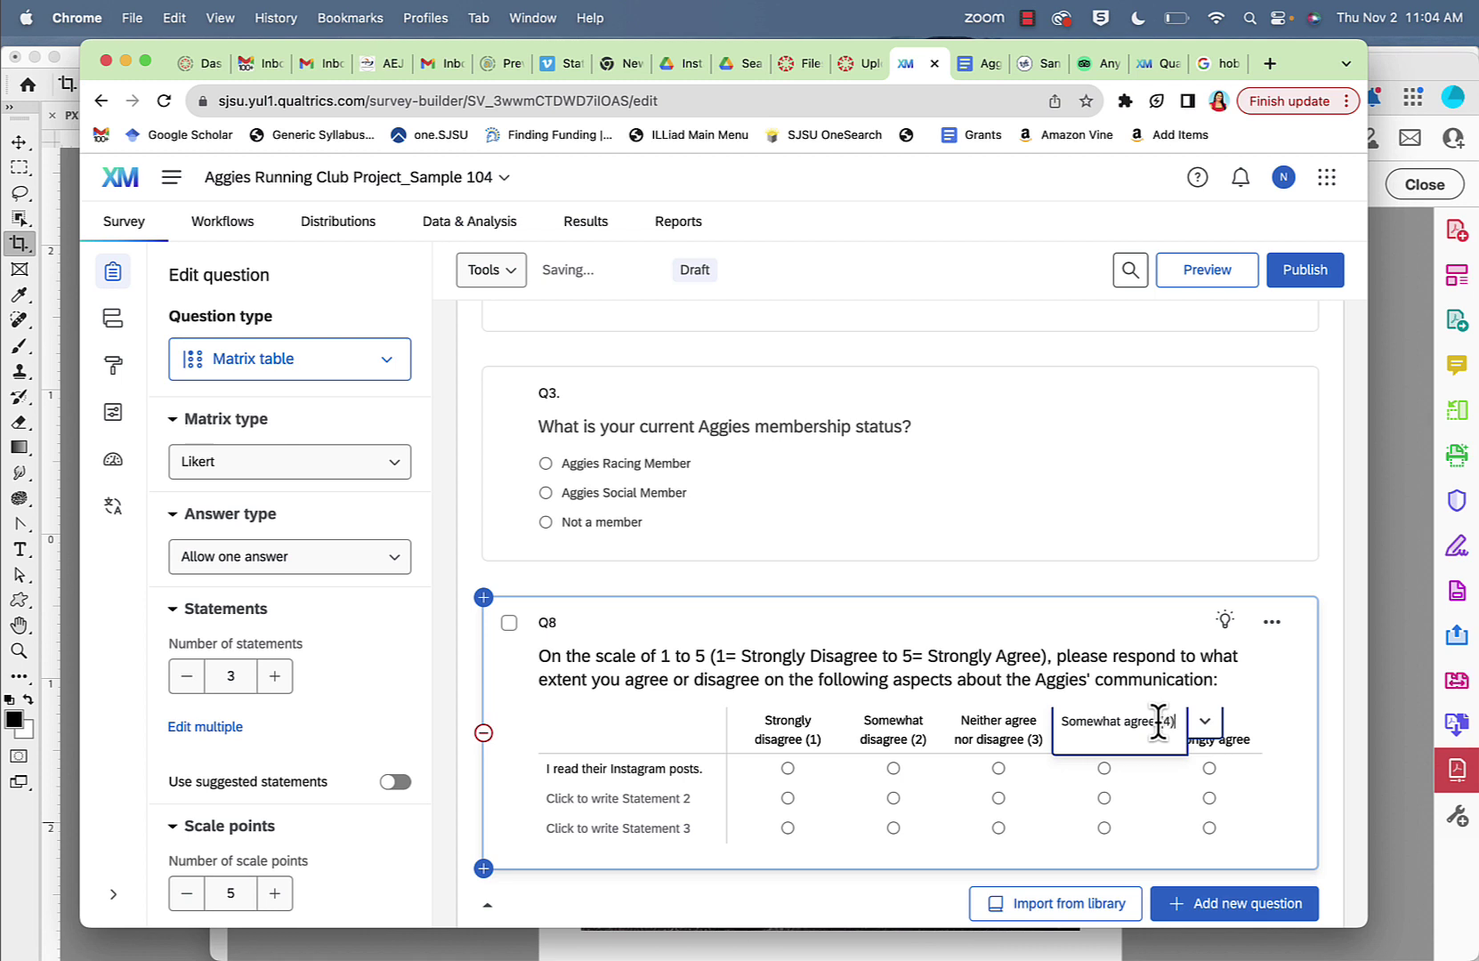
{"action": "left_click", "coordinate": [1292, 712]}
{"action": "left_click", "coordinate": [1209, 739]}
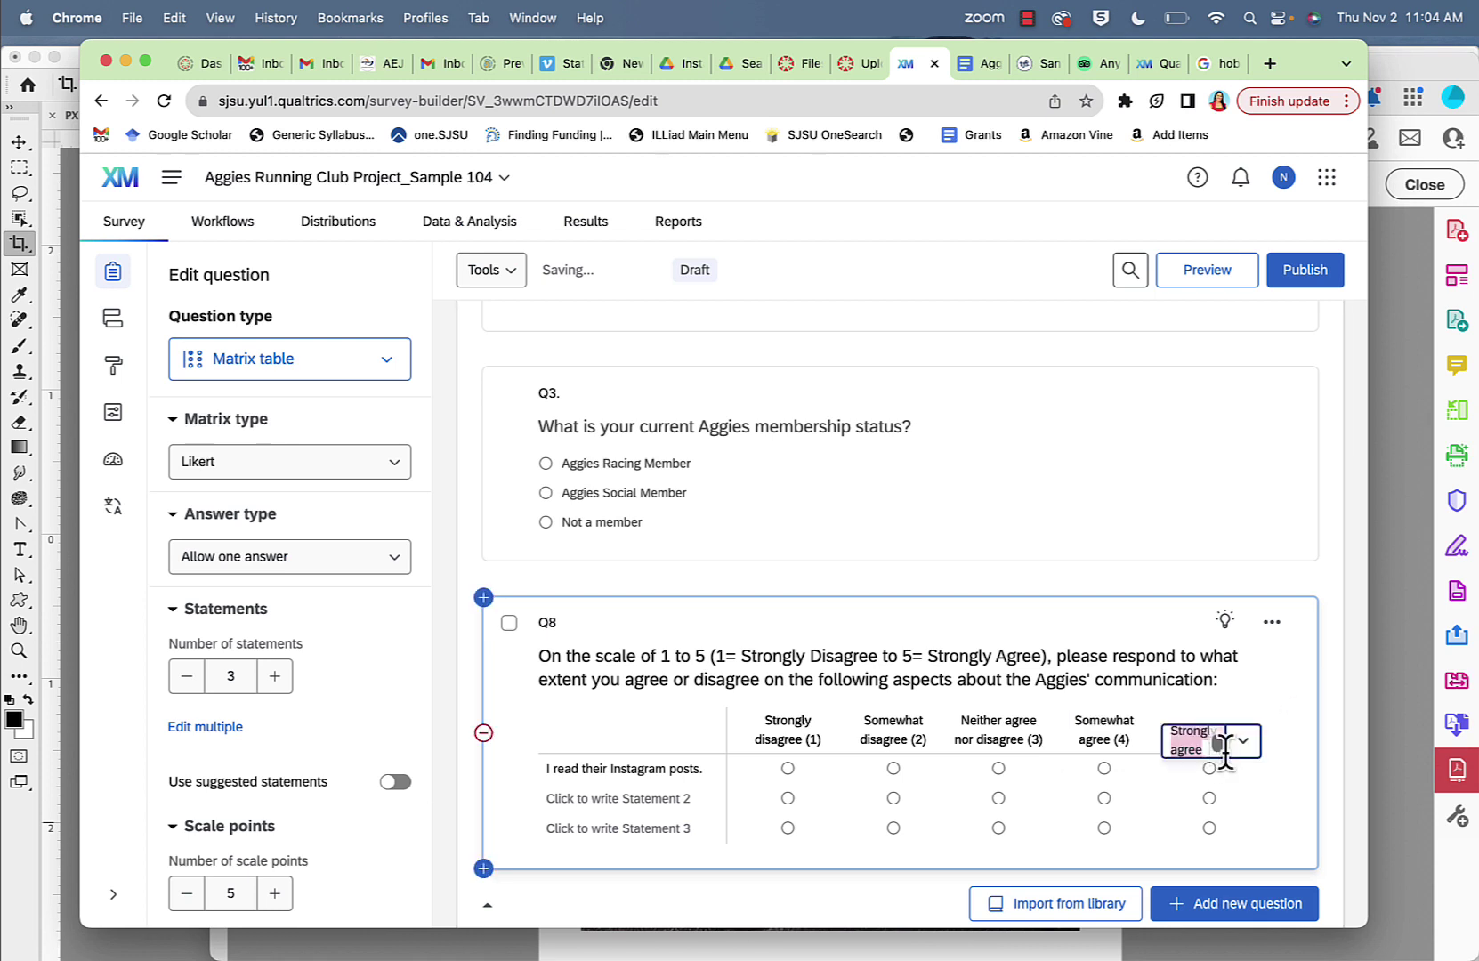
{"action": "left_click", "coordinate": [1205, 749]}
{"action": "type", "text": "(5)"}
{"action": "left_click", "coordinate": [1353, 690]}
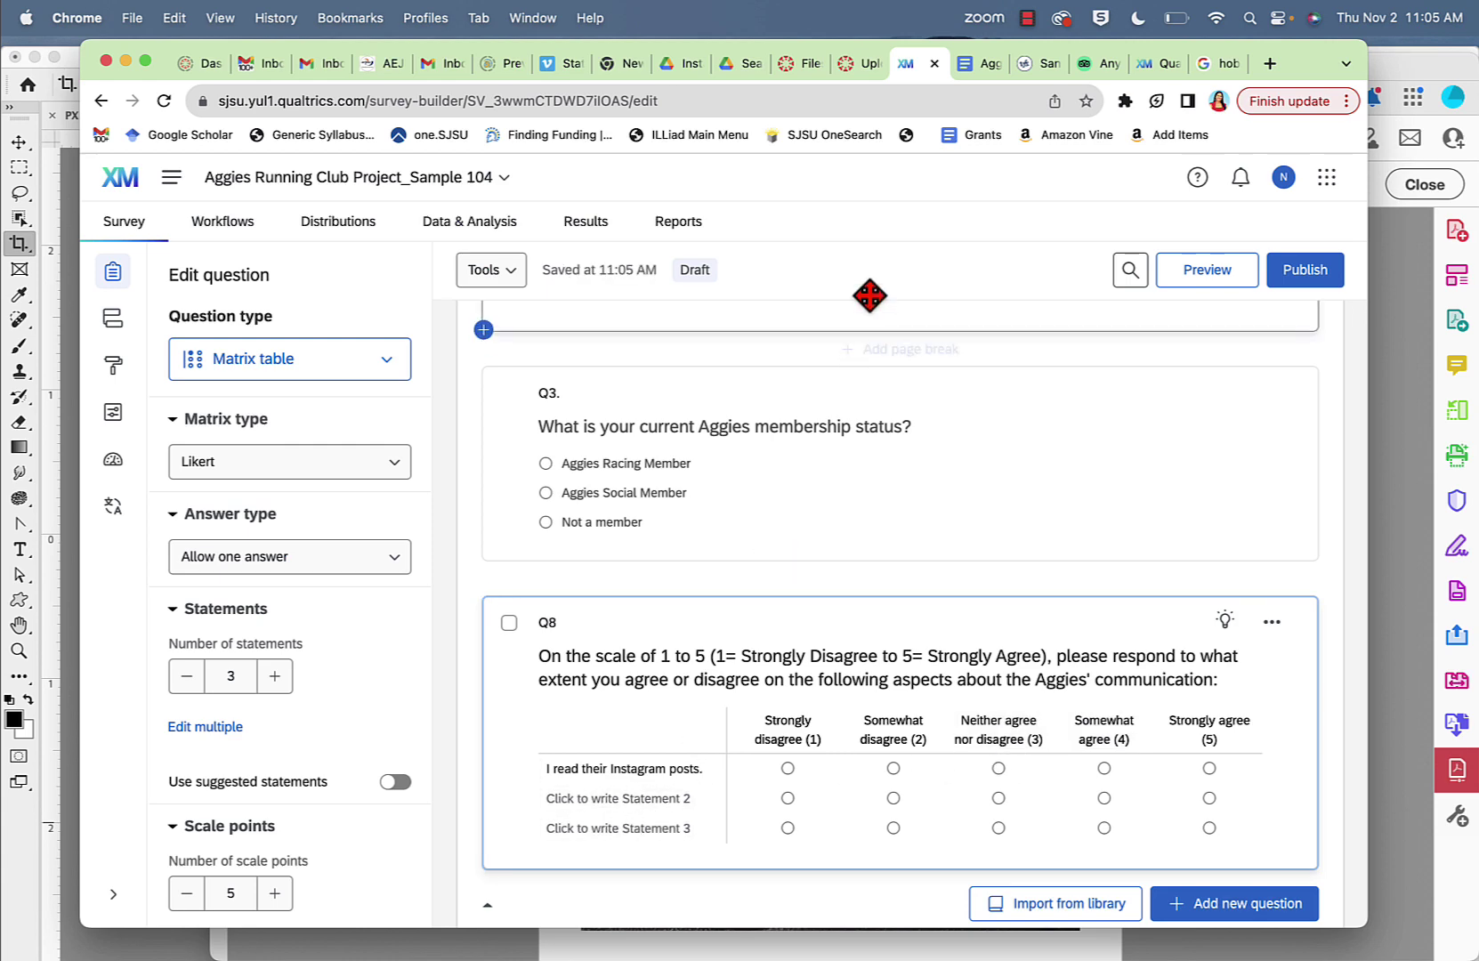
{"action": "left_click", "coordinate": [982, 65]}
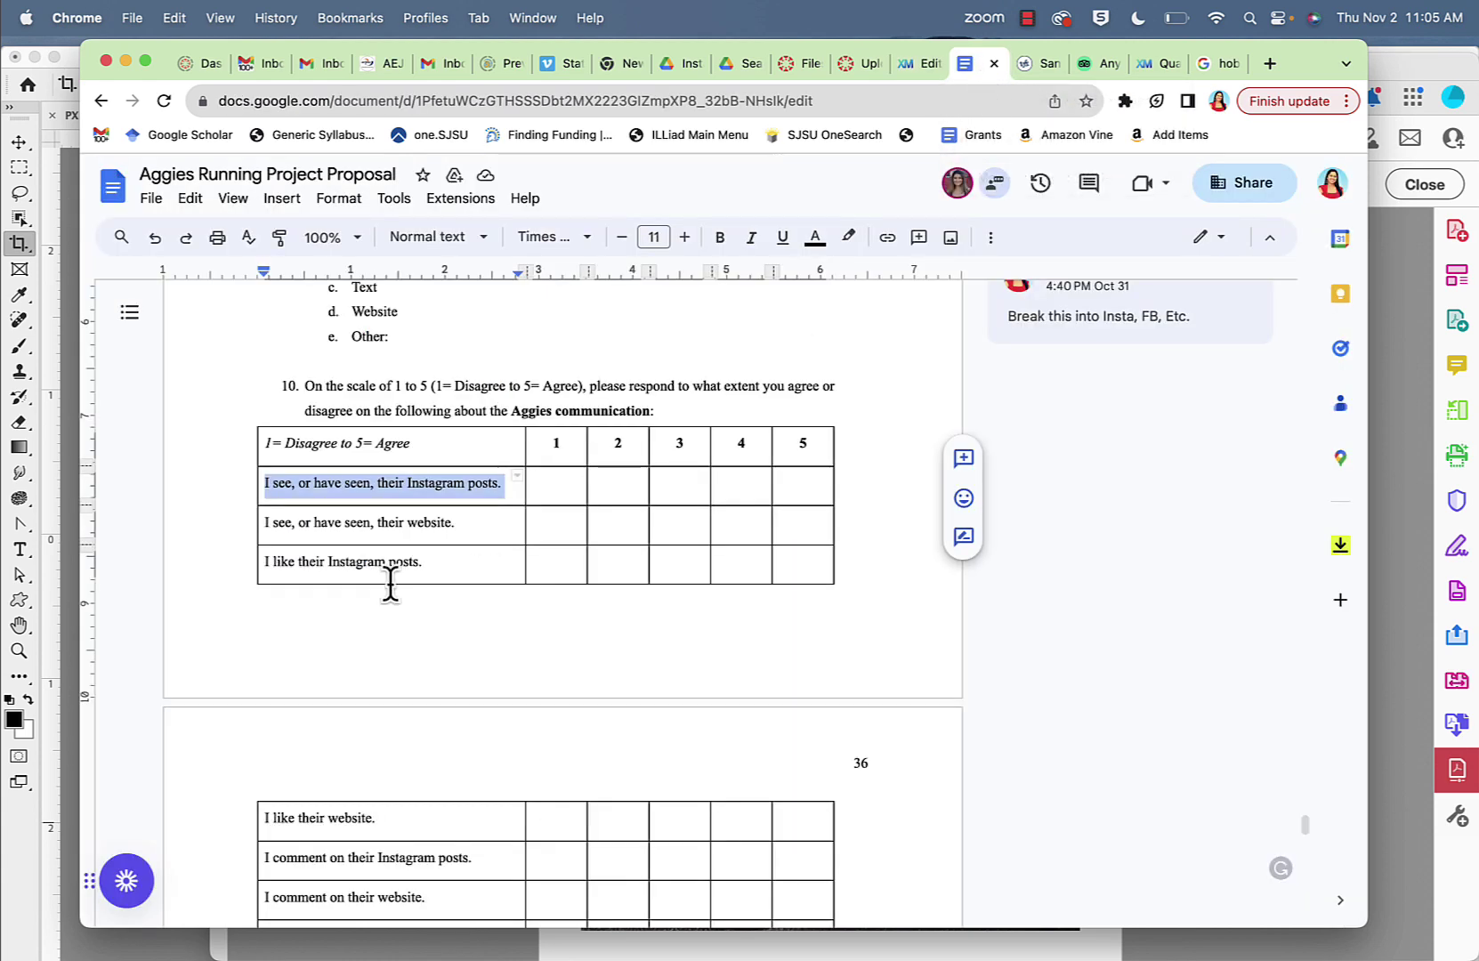
{"action": "scroll", "coordinate": [390, 584], "scroll_direction": "down", "scroll_amount": 5}
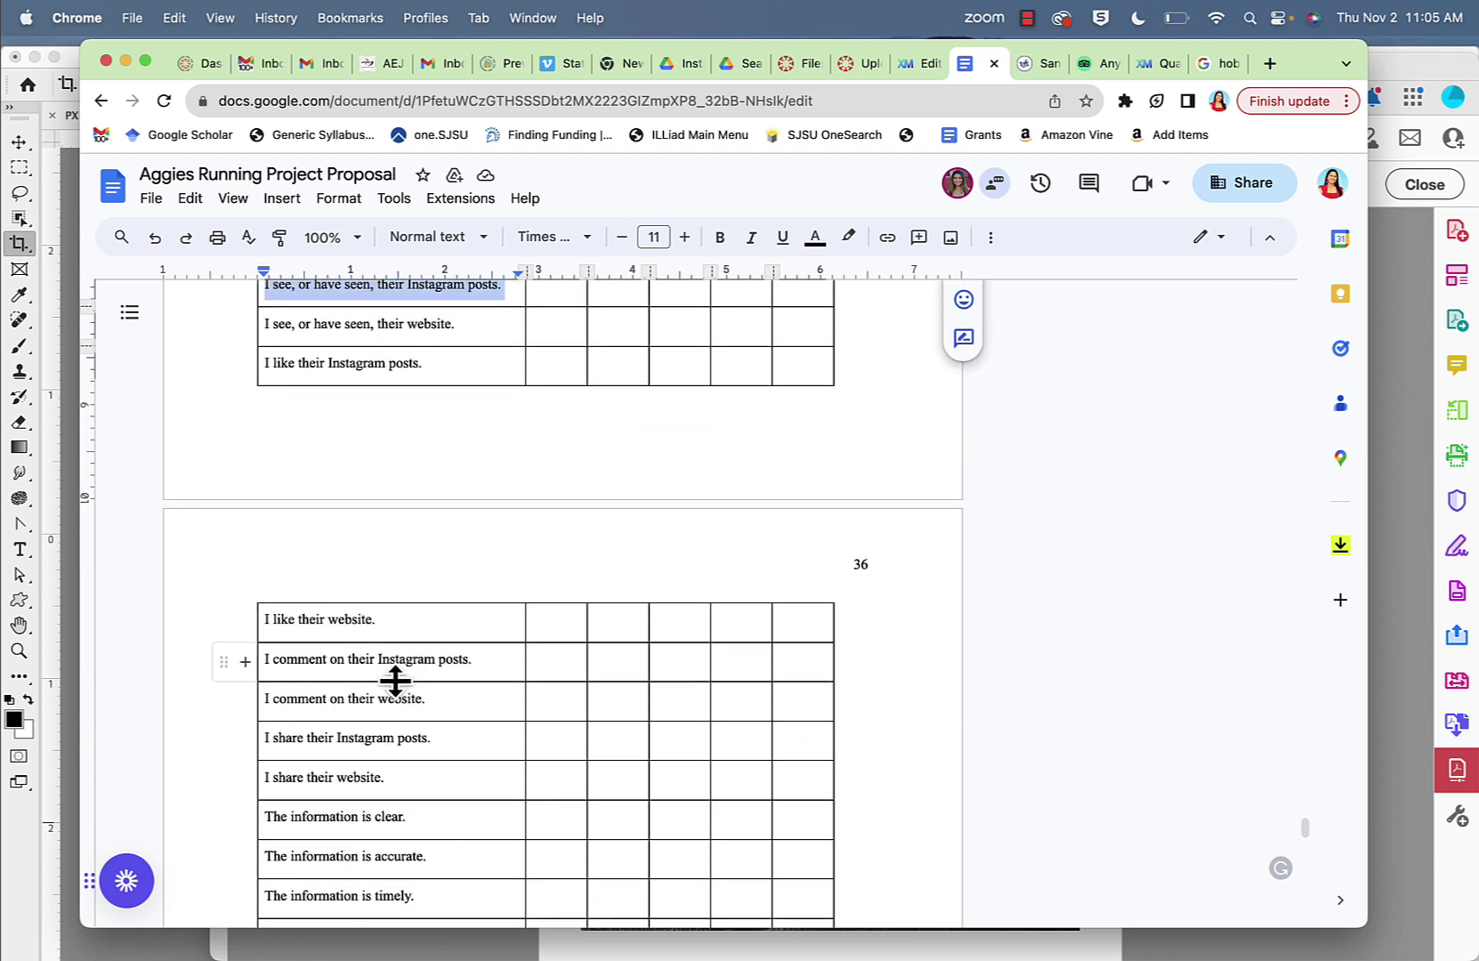
{"action": "left_click_drag", "start_coordinate": [378, 620], "coordinate": [263, 618]}
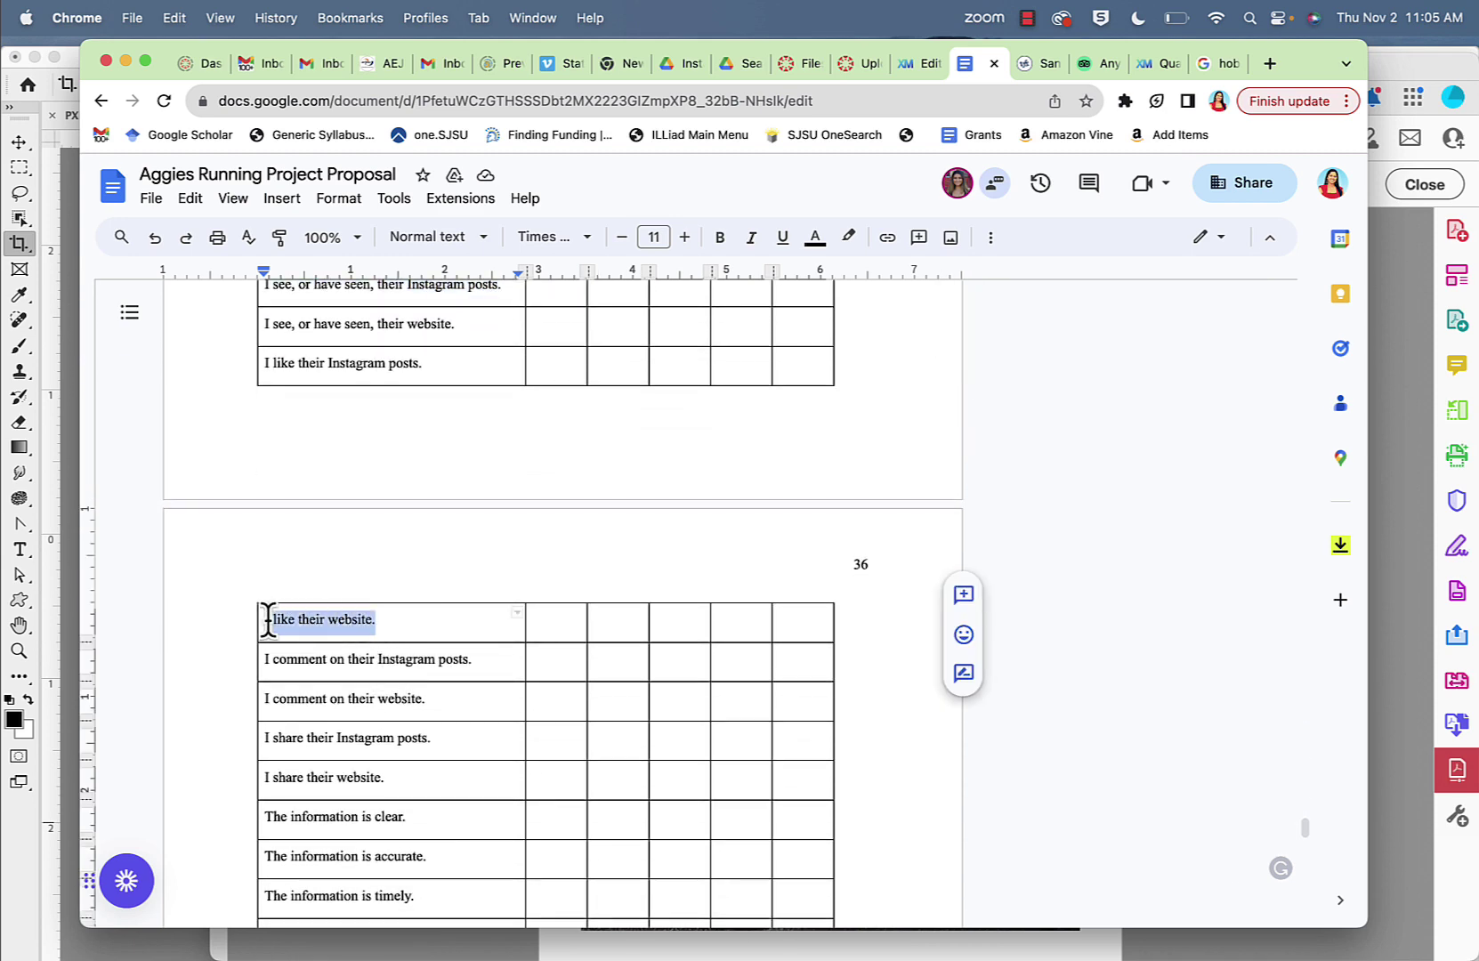
{"action": "scroll", "coordinate": [365, 391], "scroll_direction": "up", "scroll_amount": 2}
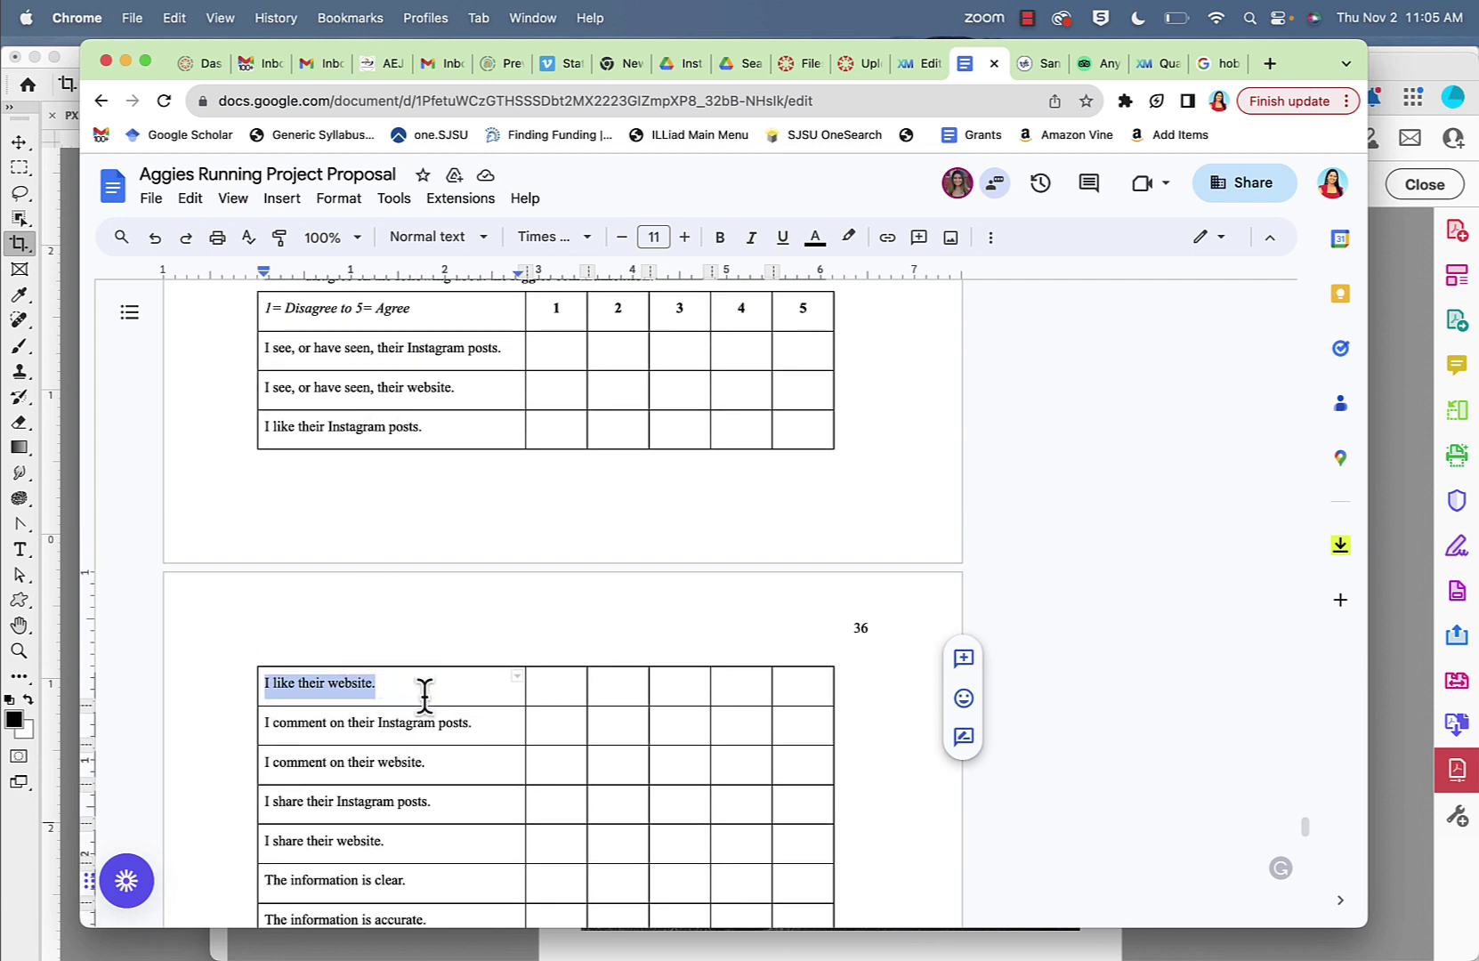
{"action": "scroll", "coordinate": [424, 694], "scroll_direction": "down", "scroll_amount": 2}
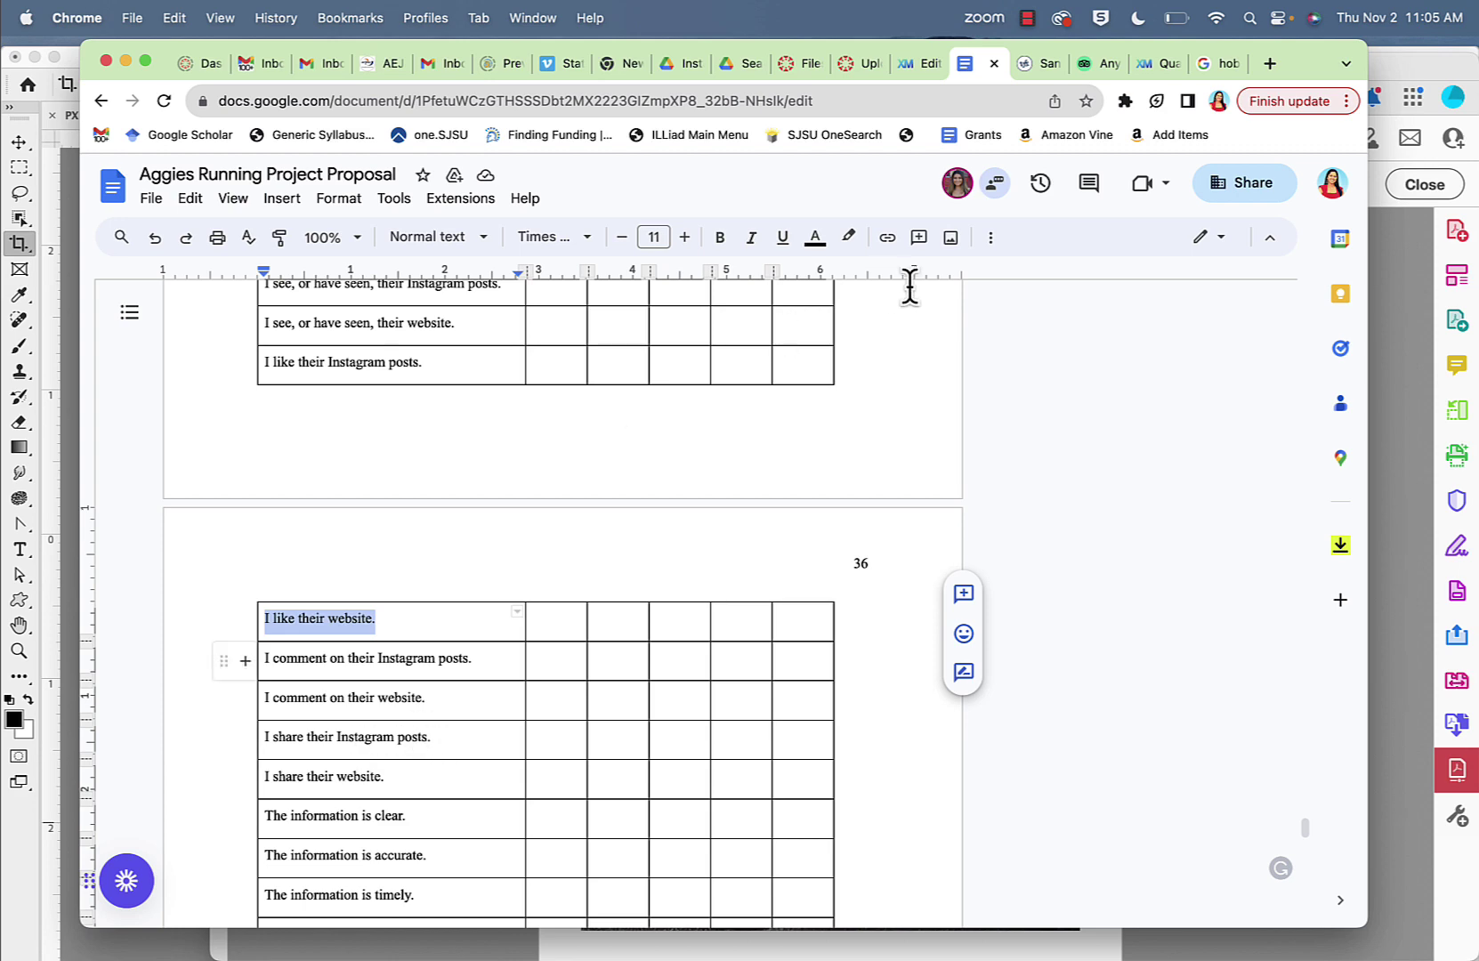
{"action": "left_click", "coordinate": [917, 65]}
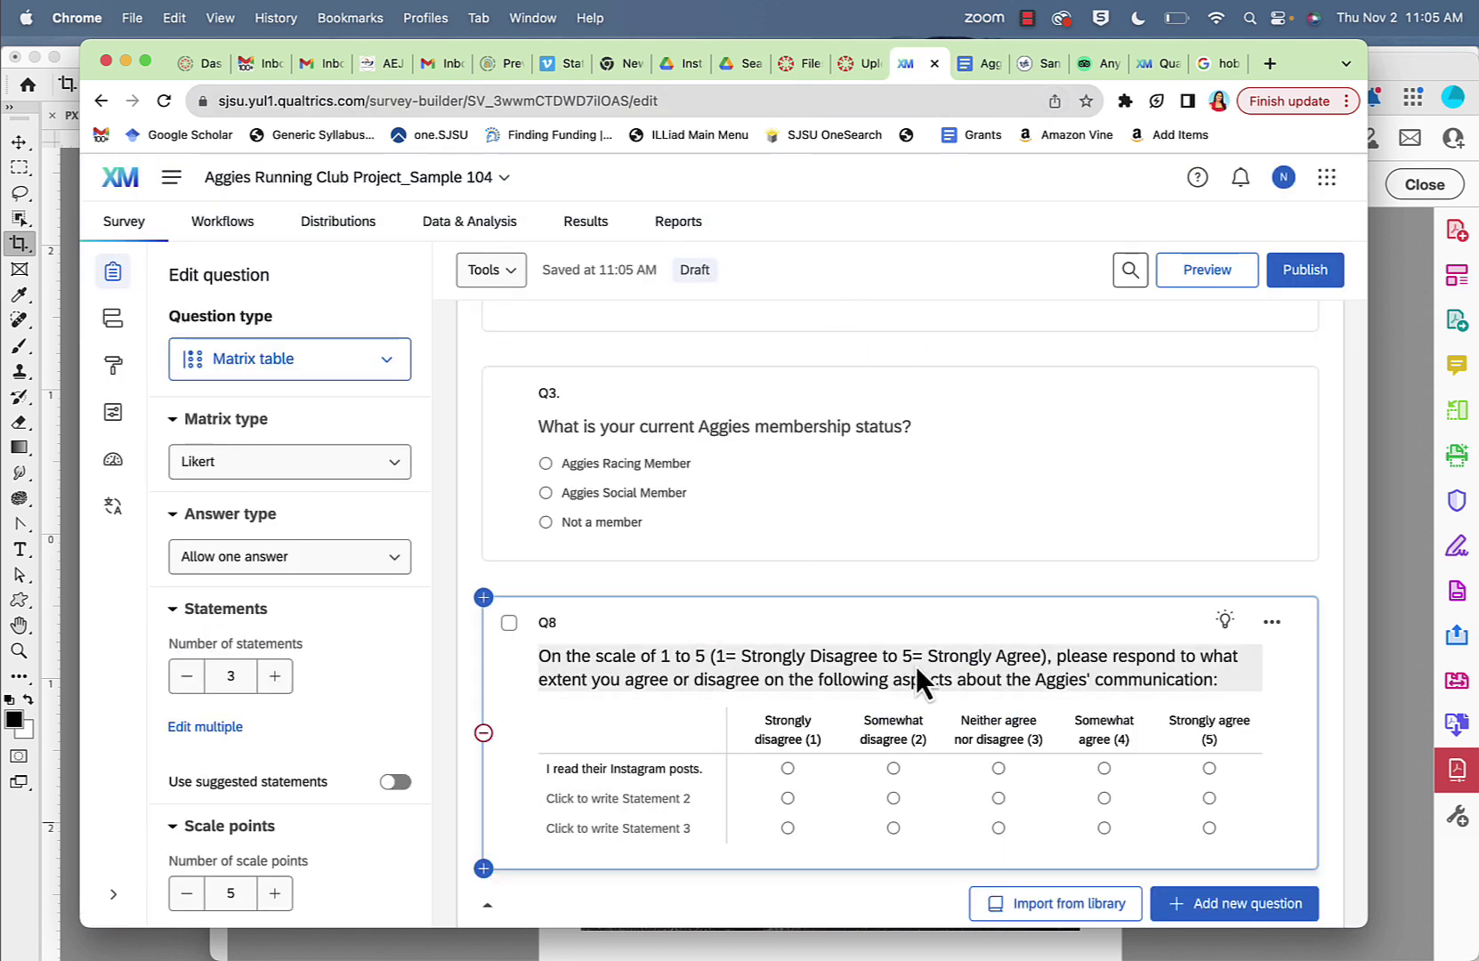
{"action": "scroll", "coordinate": [1079, 619], "scroll_direction": "down", "scroll_amount": 1}
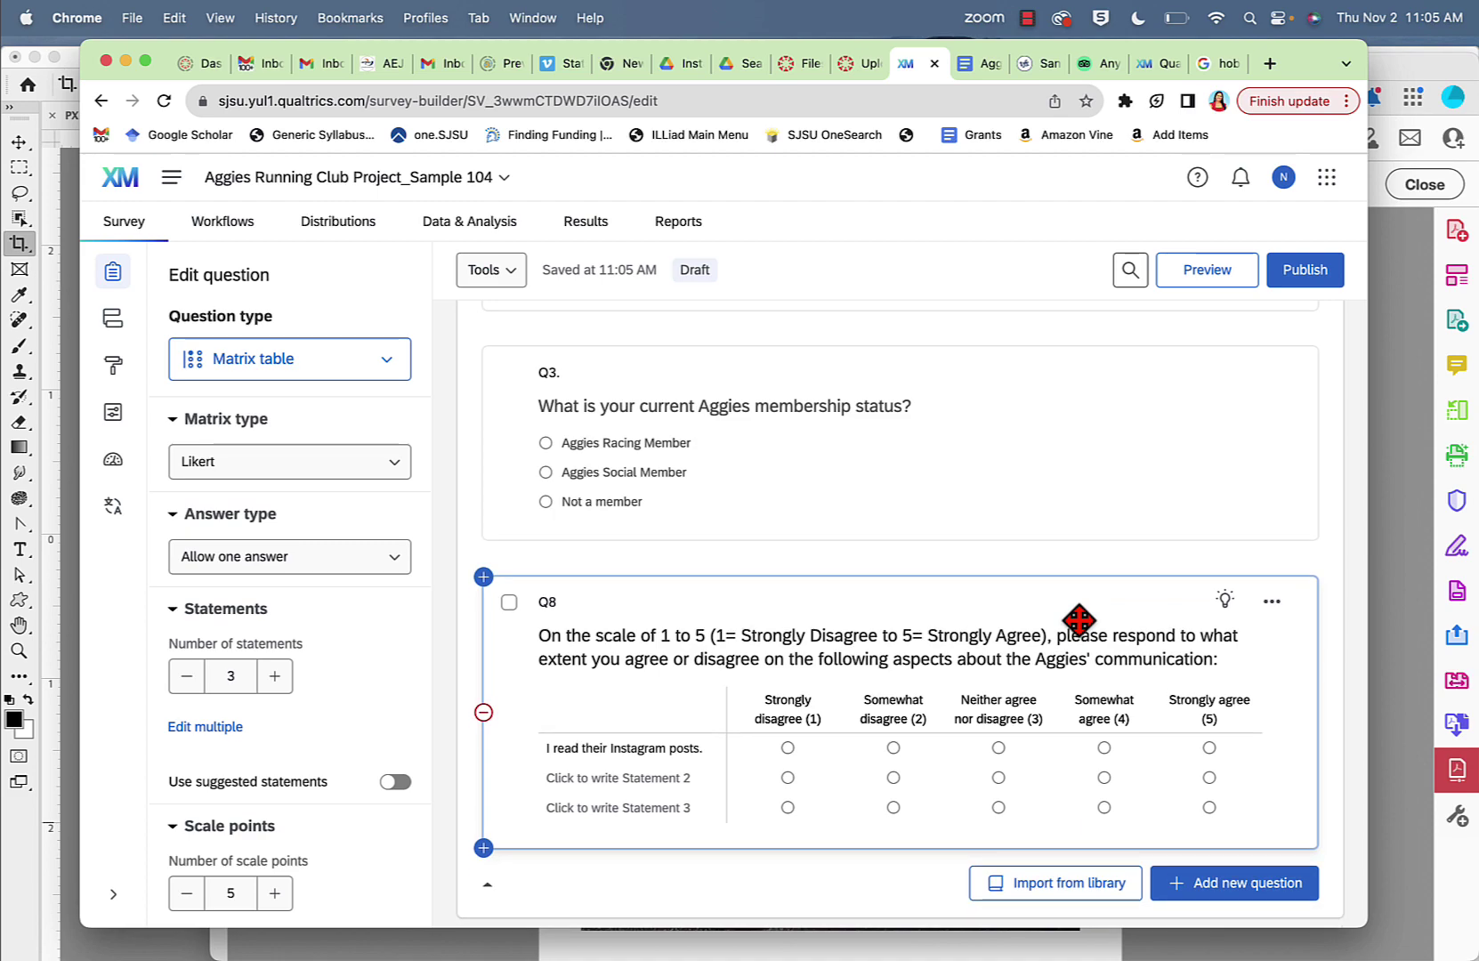